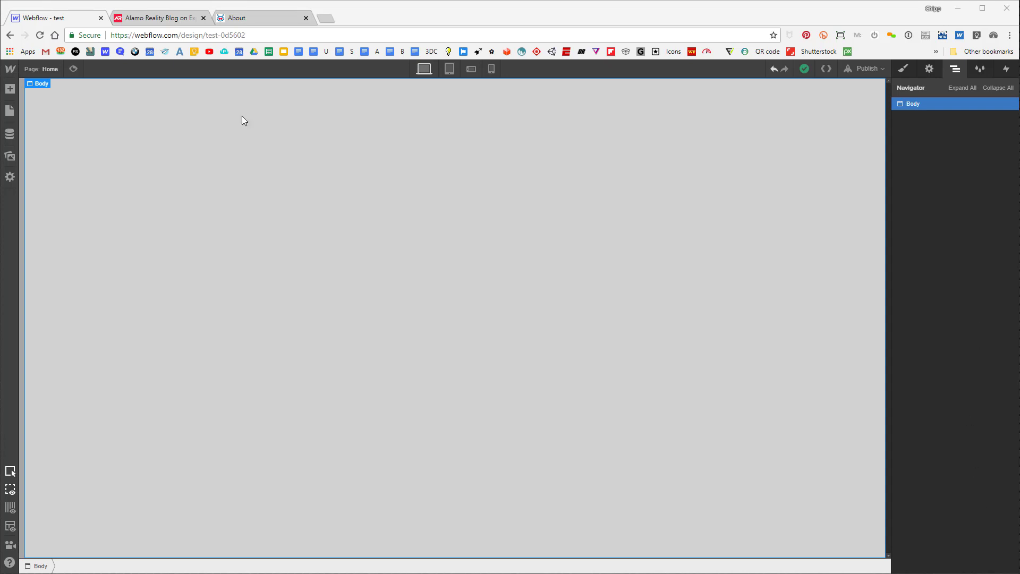
Examine the card grid on the Alamo Reality blog page and the team cards on the About page.
left_click(158, 20)
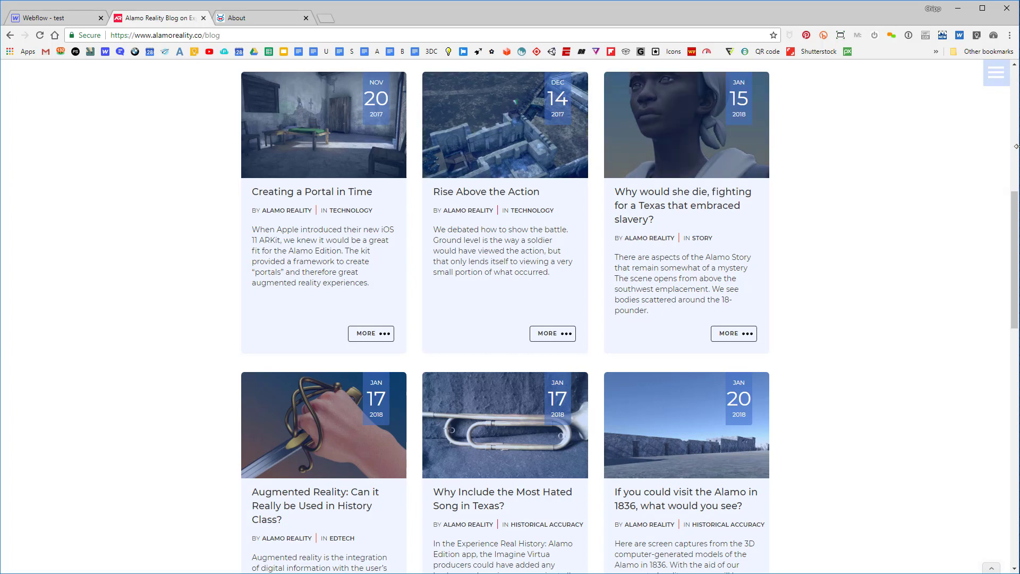
left_click_drag(1016, 146, 1018, 115)
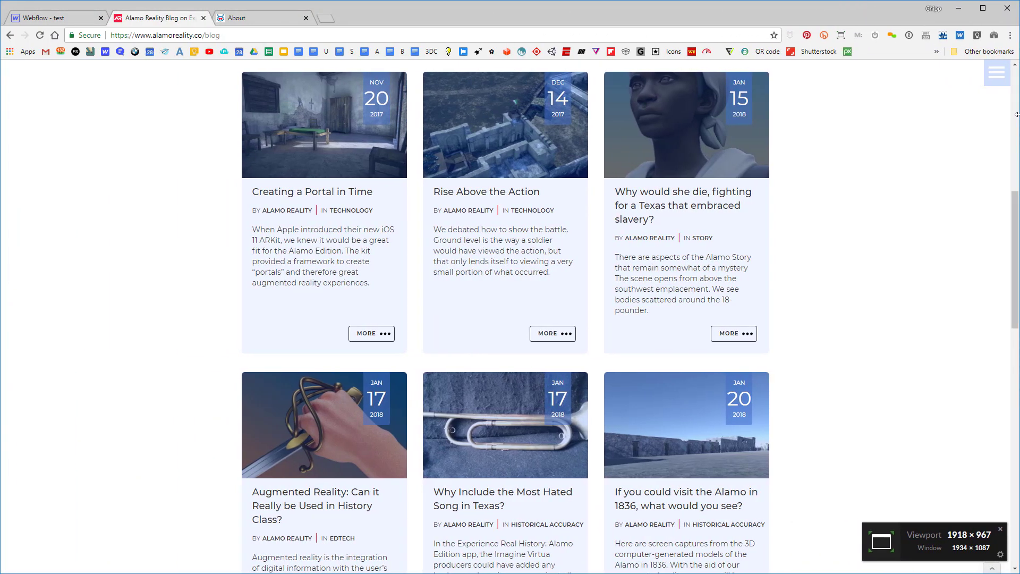
left_click(263, 18)
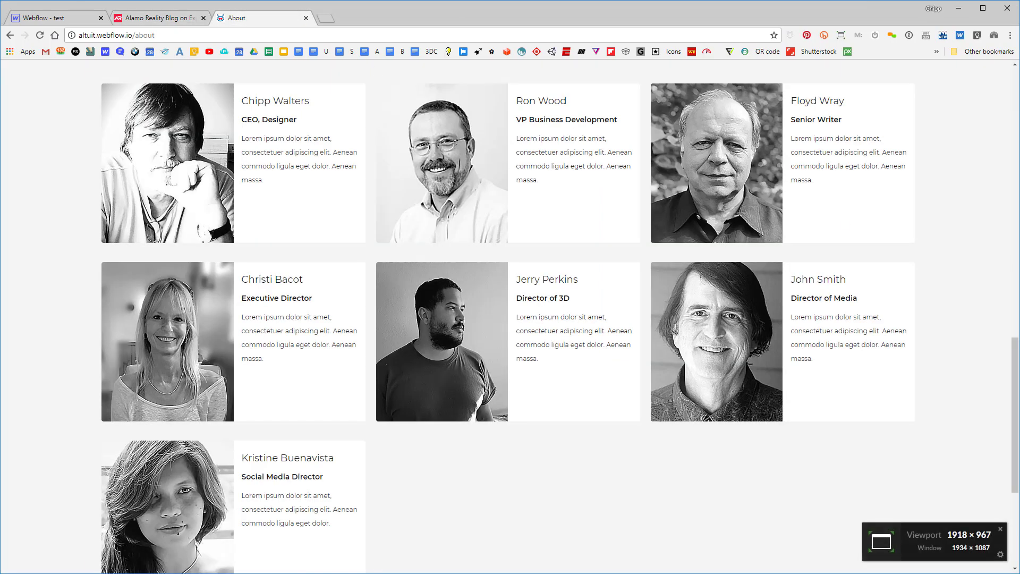
left_click_drag(1014, 203, 1017, 148)
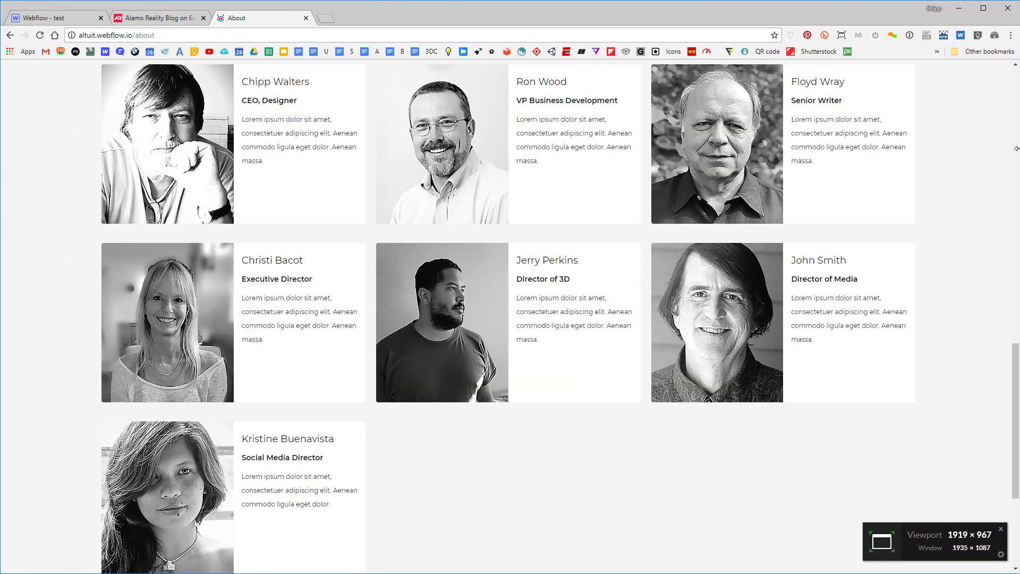
Return to the Webflow test project, add a container to the page body and set its height to 100 px.
left_click(53, 18)
left_click(8, 89)
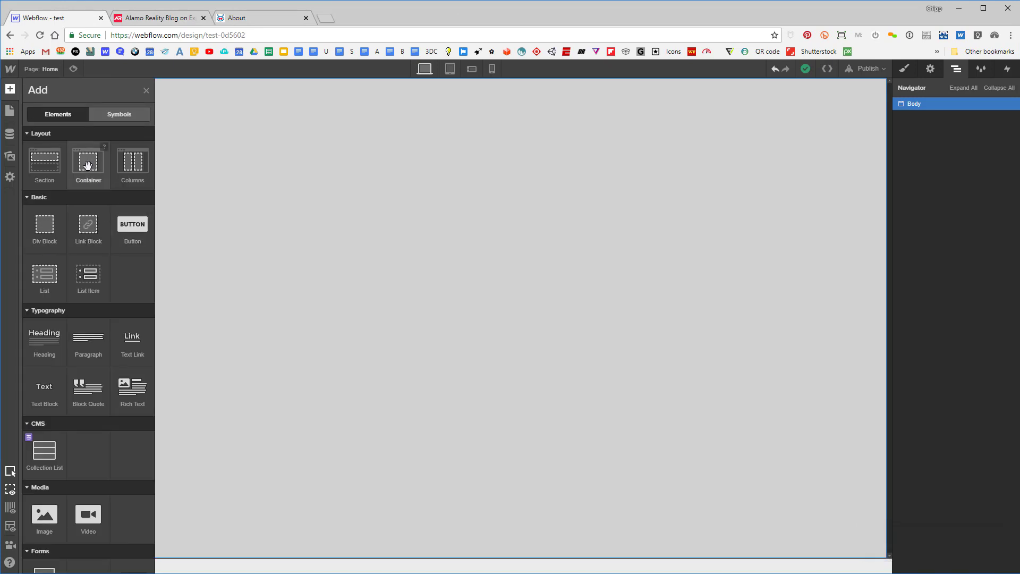
left_click_drag(88, 162, 524, 138)
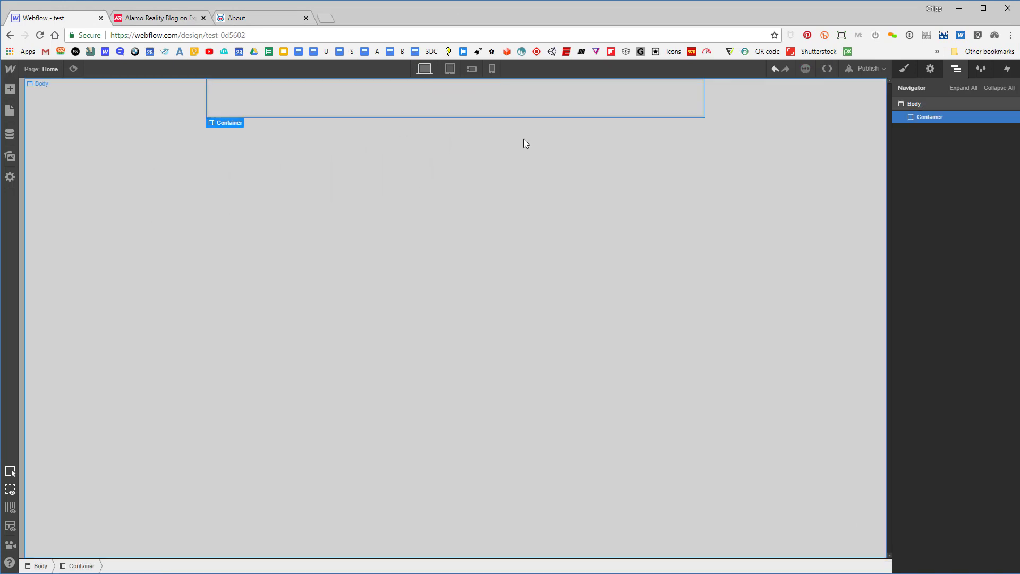
left_click(910, 70)
left_click(995, 295)
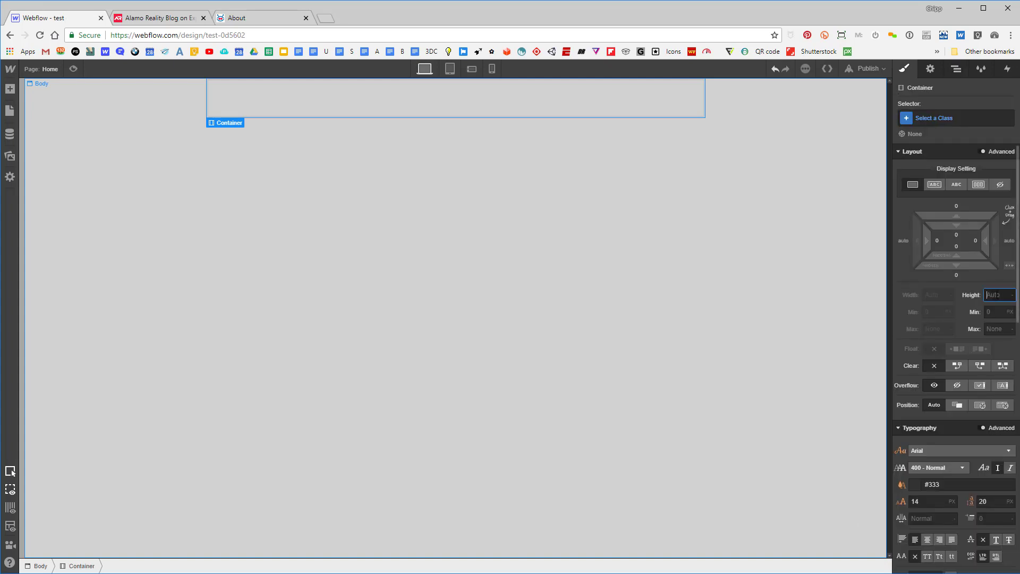
type("100")
key("Return")
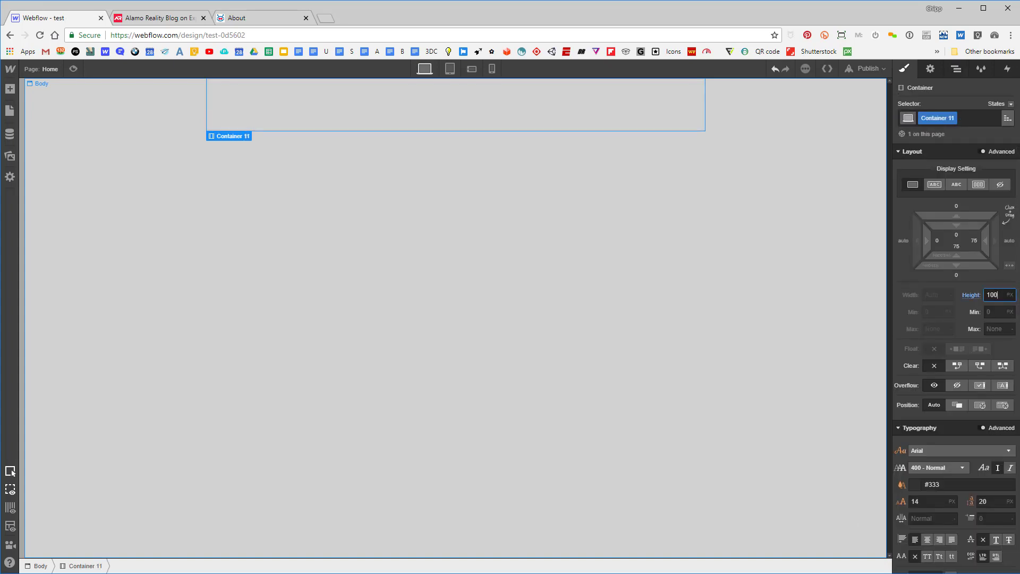
Set the container's background color to white.
scroll(942, 522, "down", 2)
scroll(941, 515, "down", 2)
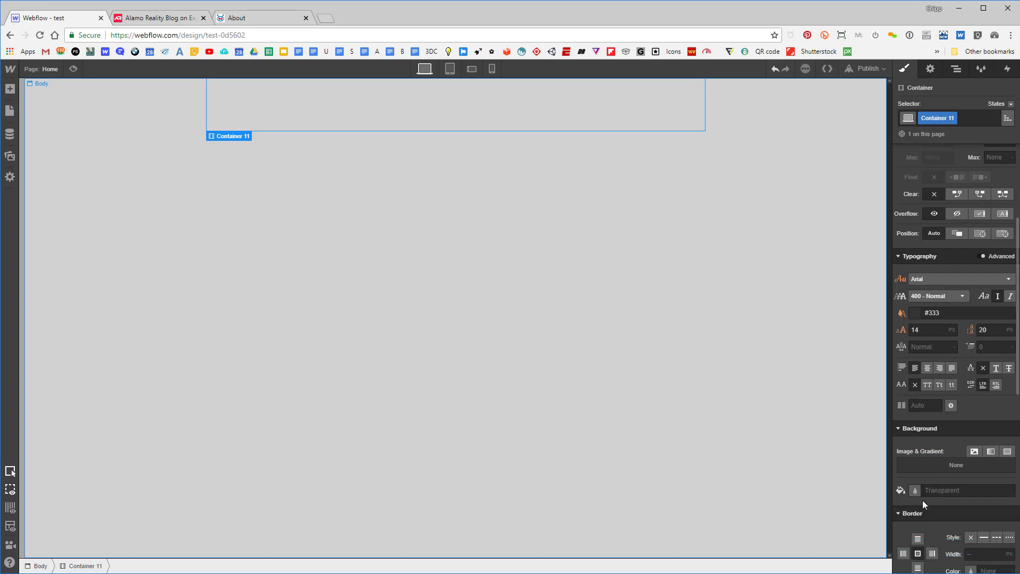
left_click(914, 490)
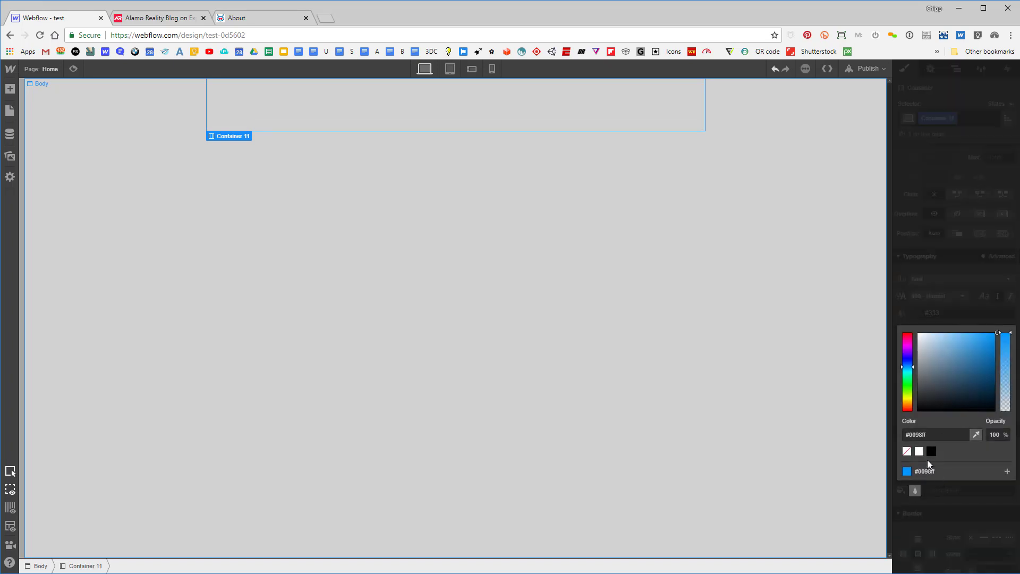
left_click(919, 451)
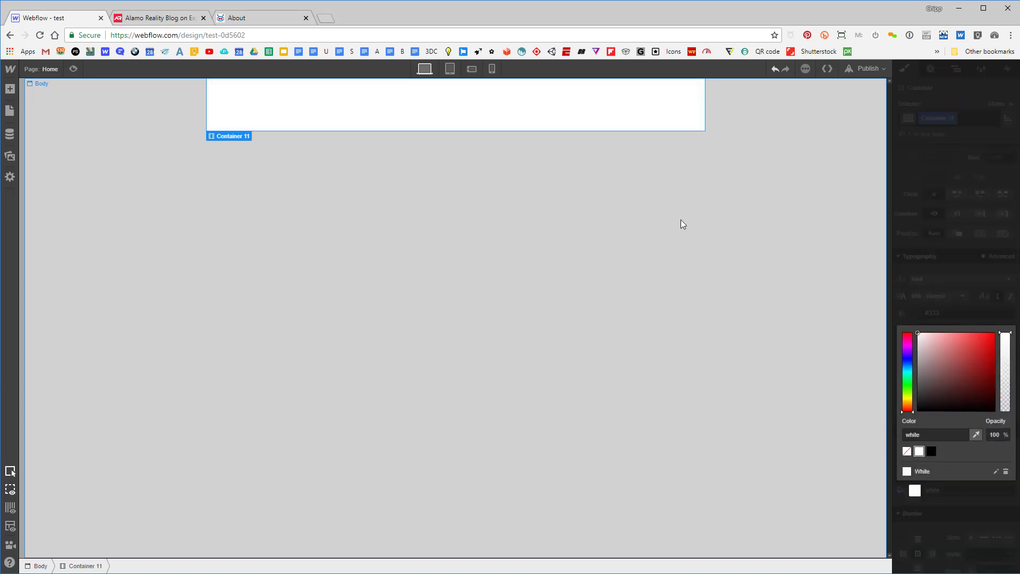
left_click(689, 116)
Add a bottom margin to the white container to leave space beneath it.
scroll(967, 224, "up", 5)
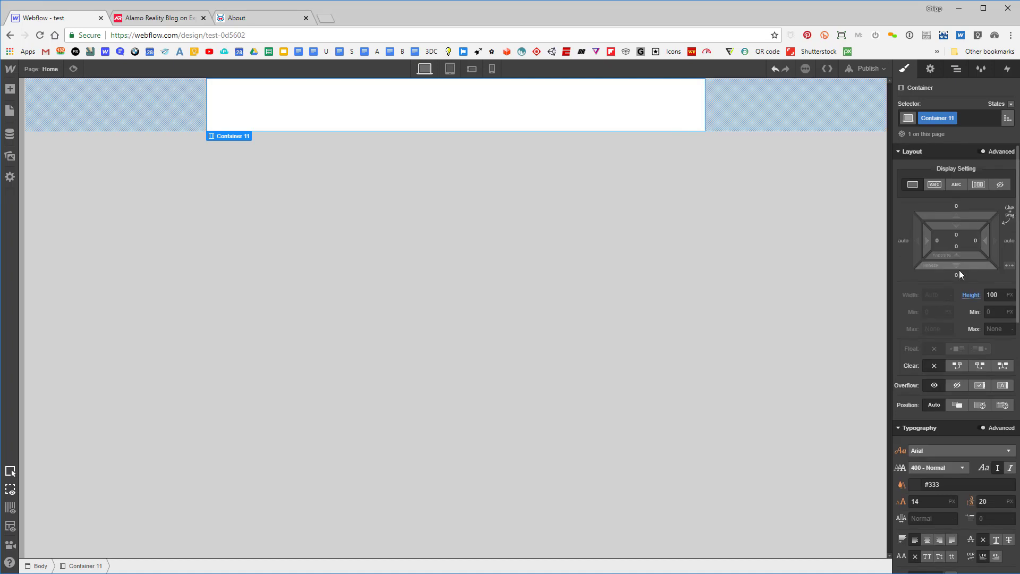
left_click_drag(956, 265, 957, 290)
left_click(575, 301)
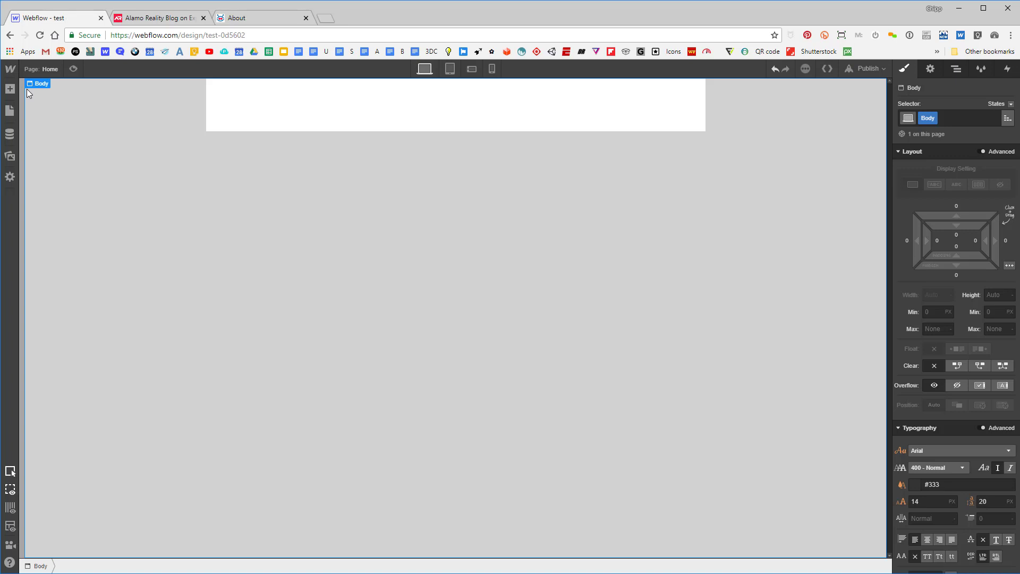
Add a second container below the white one and insert a row of three equal columns in it.
left_click(9, 89)
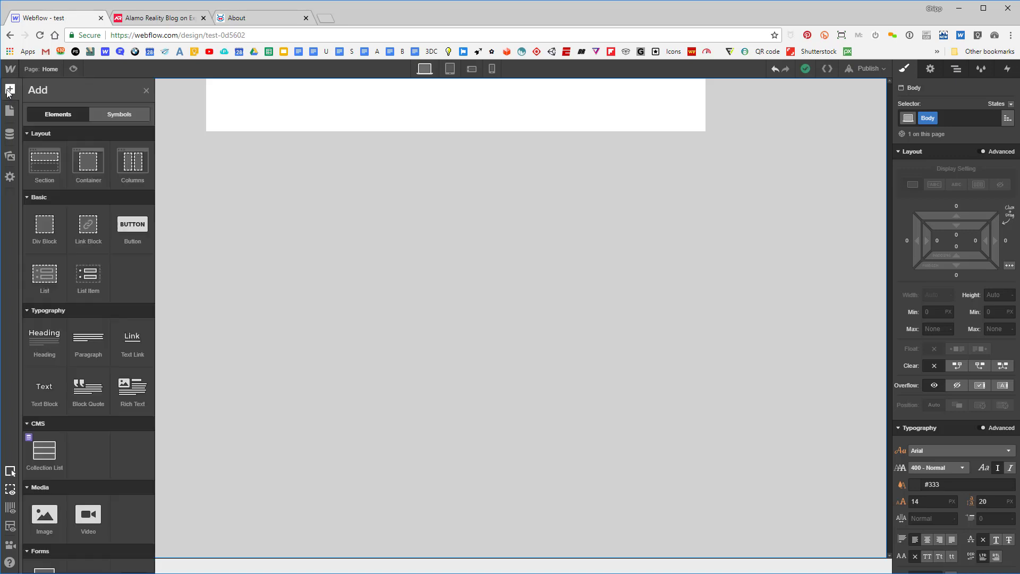
left_click_drag(88, 162, 324, 189)
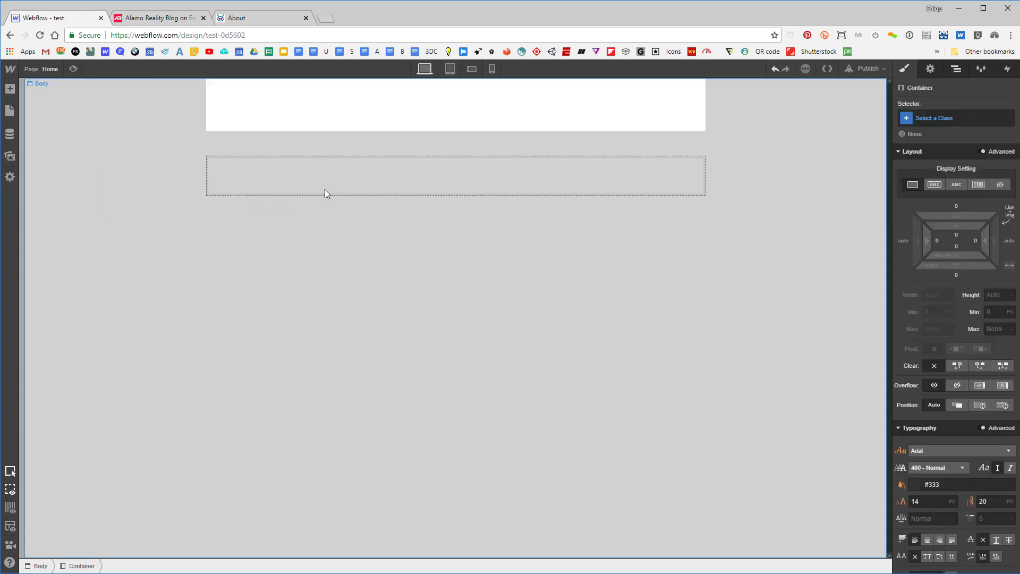
key("a")
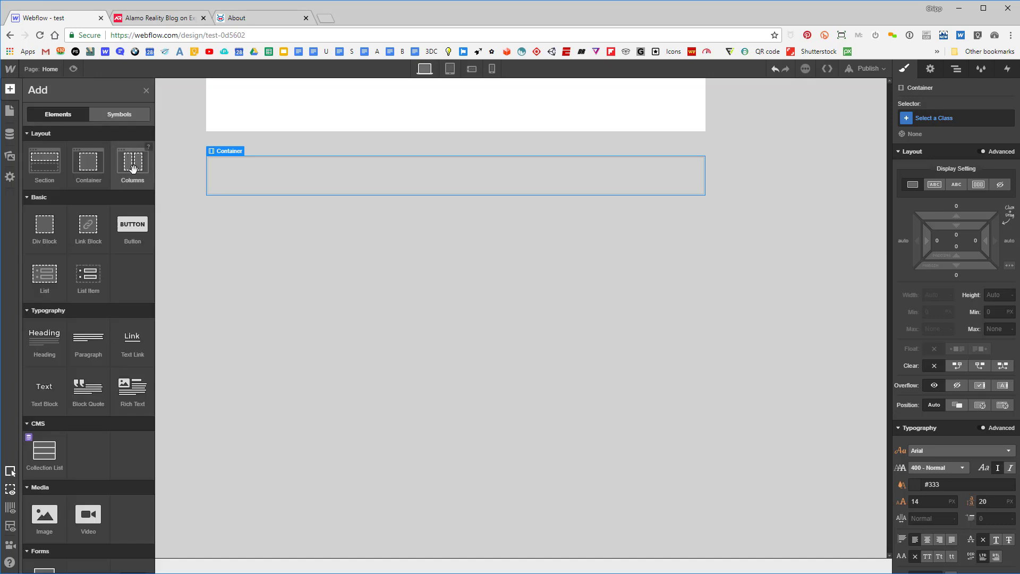
left_click_drag(133, 169, 282, 173)
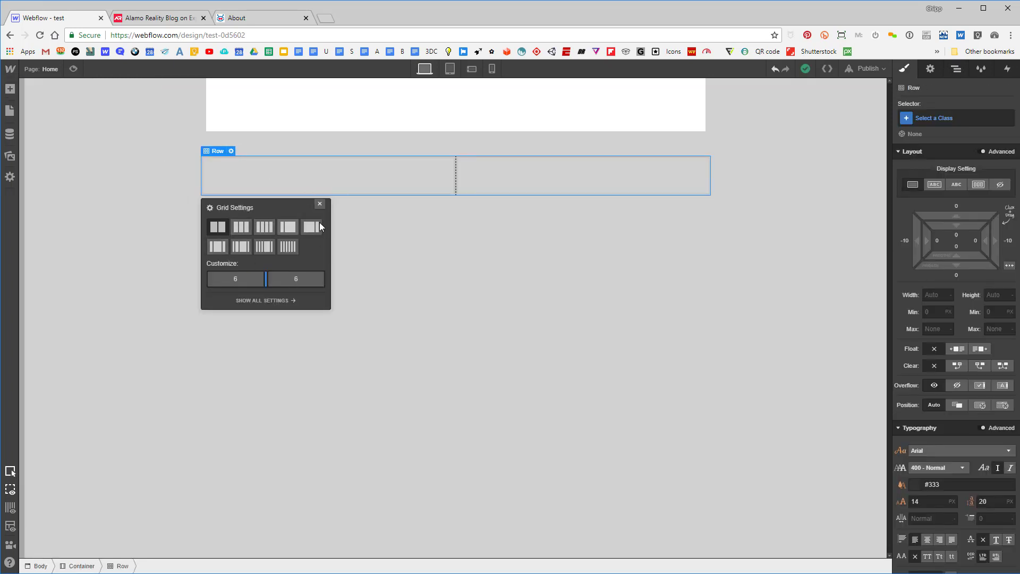
left_click(244, 231)
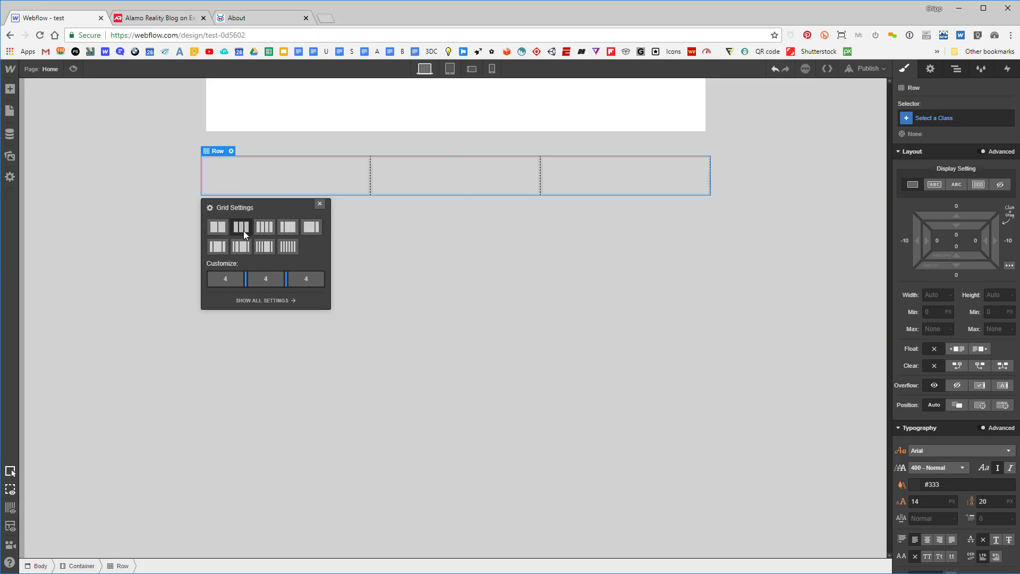
Customize the row's column widths to 2, 5 and 5 grid units.
left_click(297, 180)
left_click(242, 151)
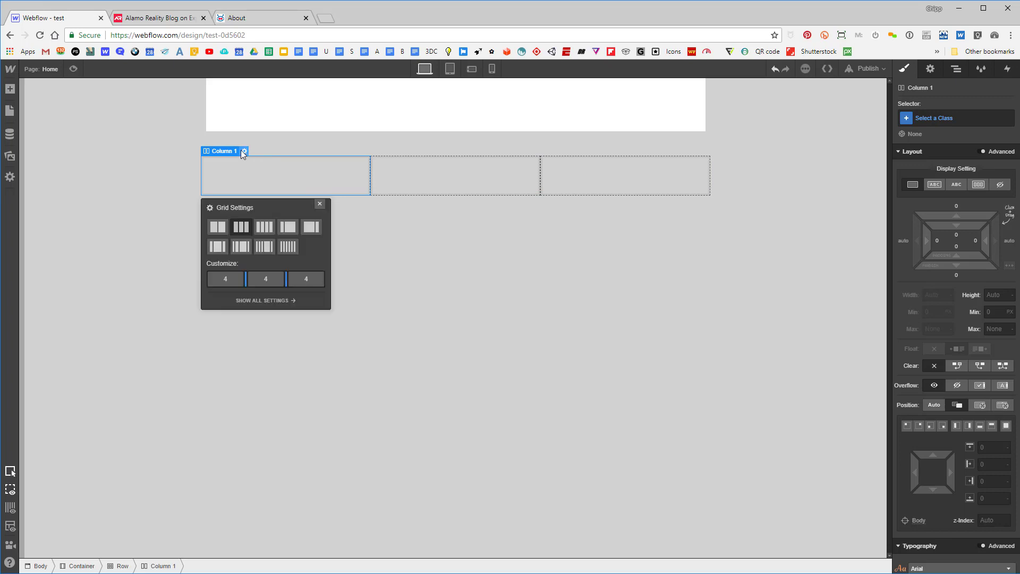
left_click_drag(246, 279, 220, 280)
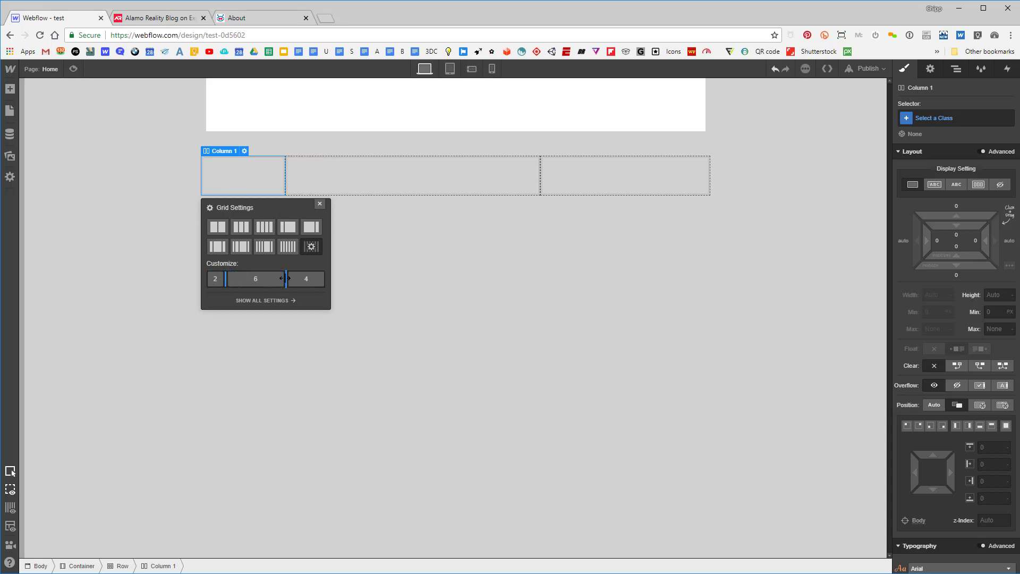
left_click_drag(285, 279, 270, 280)
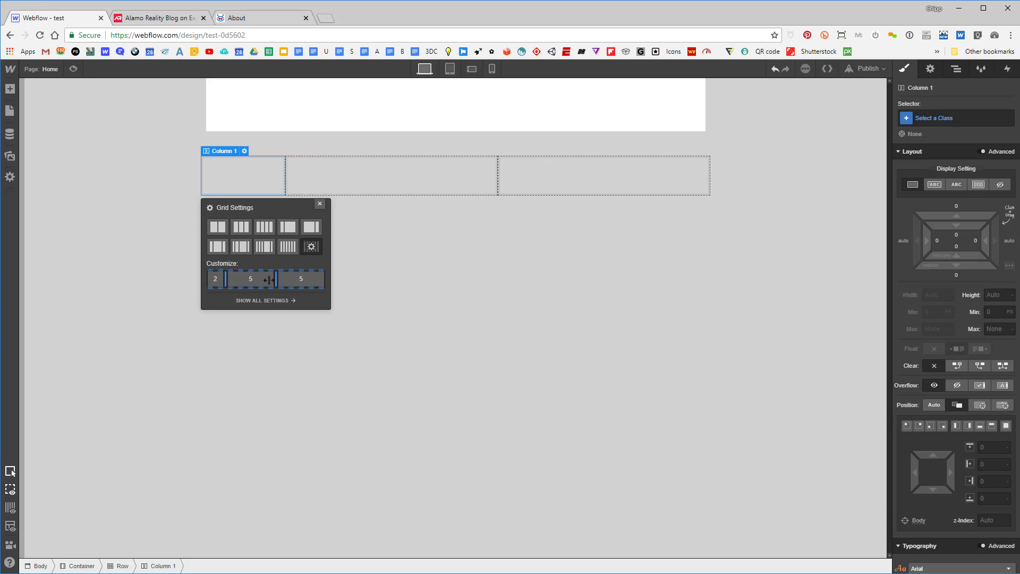
left_click(360, 255)
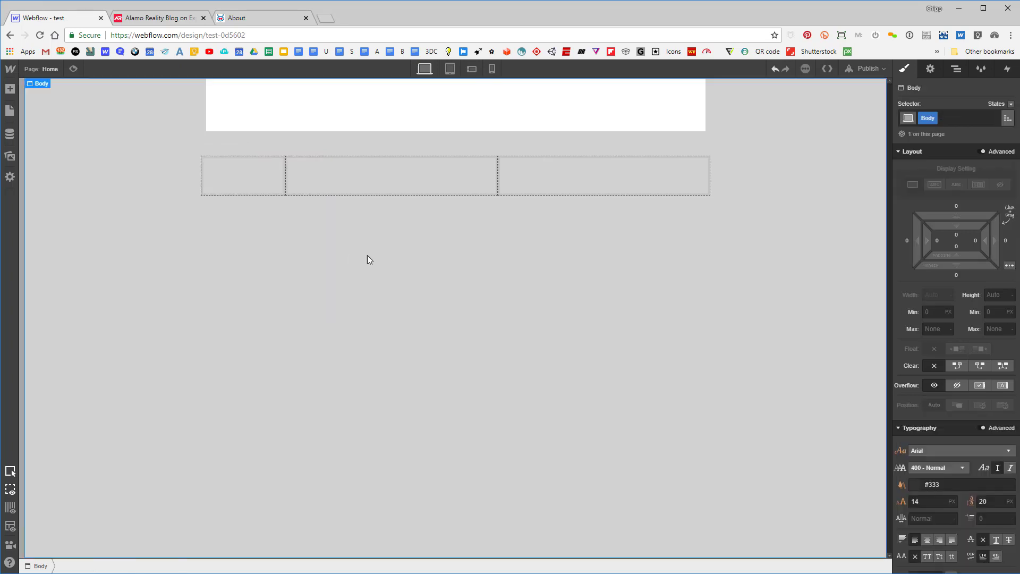
Place the photo from the project's assets in the narrow first column, keeping its default image settings.
left_click(9, 156)
left_click_drag(41, 146, 228, 162)
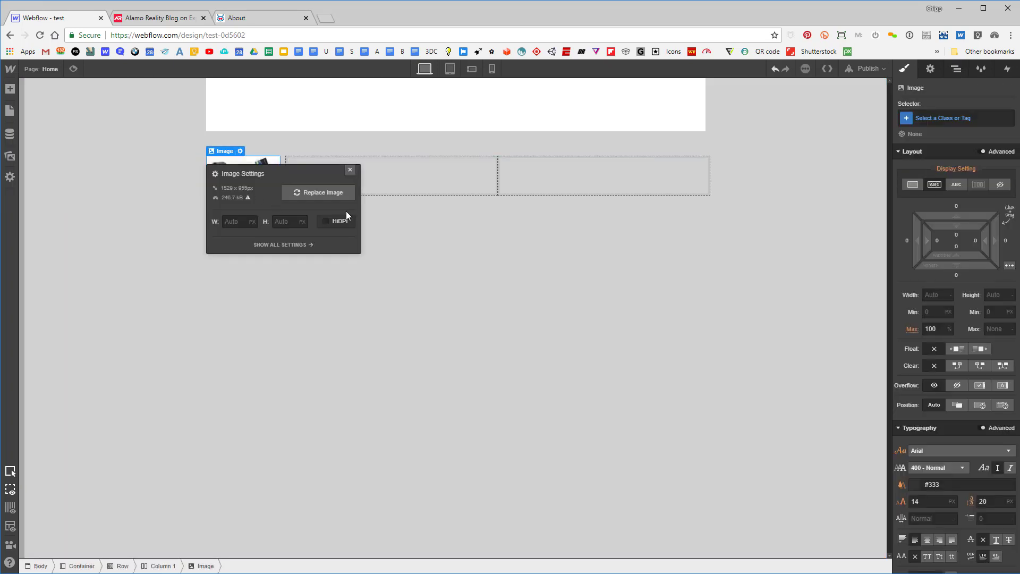
left_click(349, 171)
Add a paragraph to the second column and paste a copy of it into the third column.
left_click(9, 88)
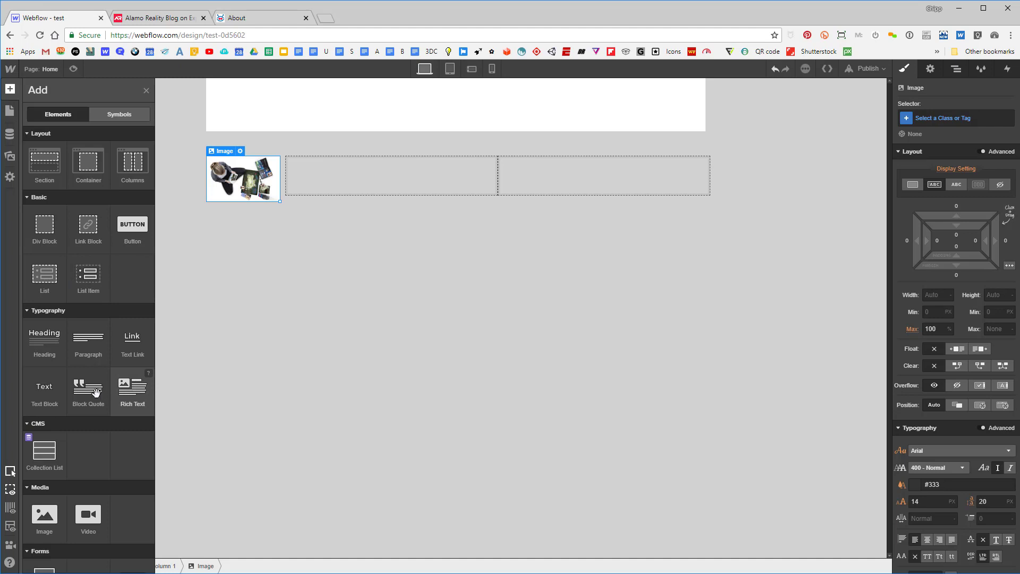
left_click_drag(82, 339, 367, 186)
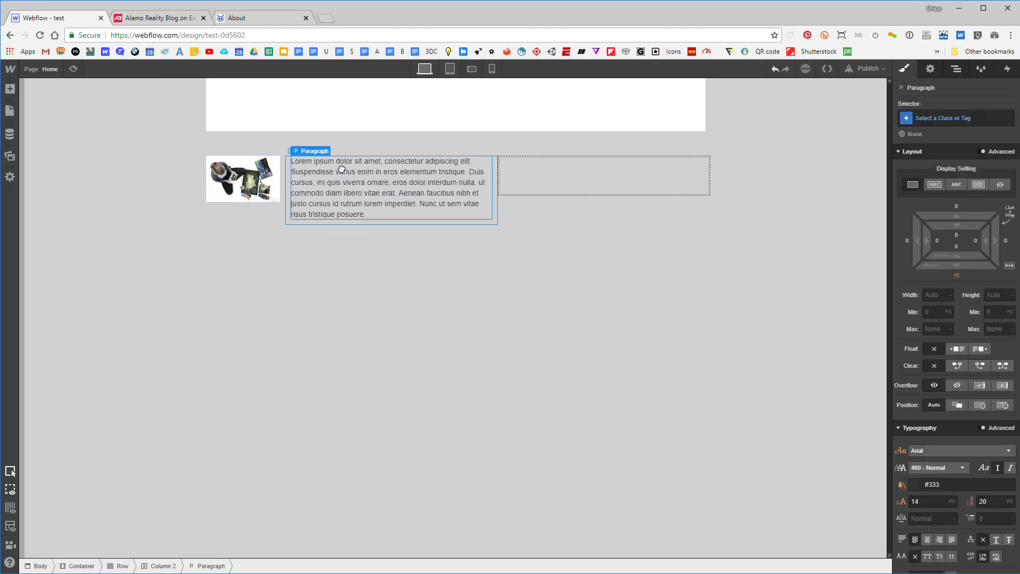
left_click(534, 172)
key("ctrl+v")
left_click(786, 183)
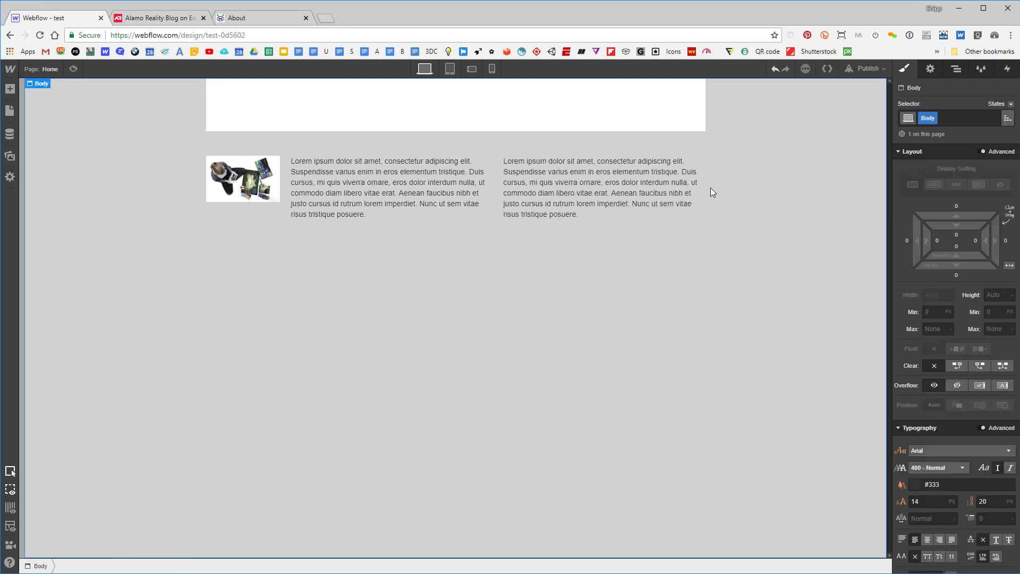
Give the third column's paragraph the background rgba(0, 152, 255, 0.11) and save that color as the swatch Dodger Blue.
left_click(643, 183)
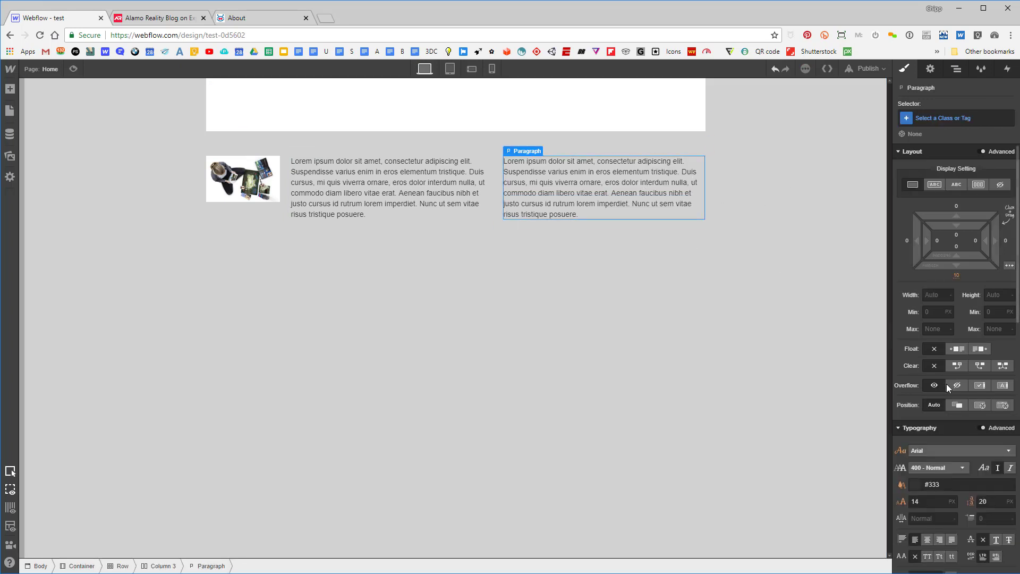
scroll(944, 372, "down", 4)
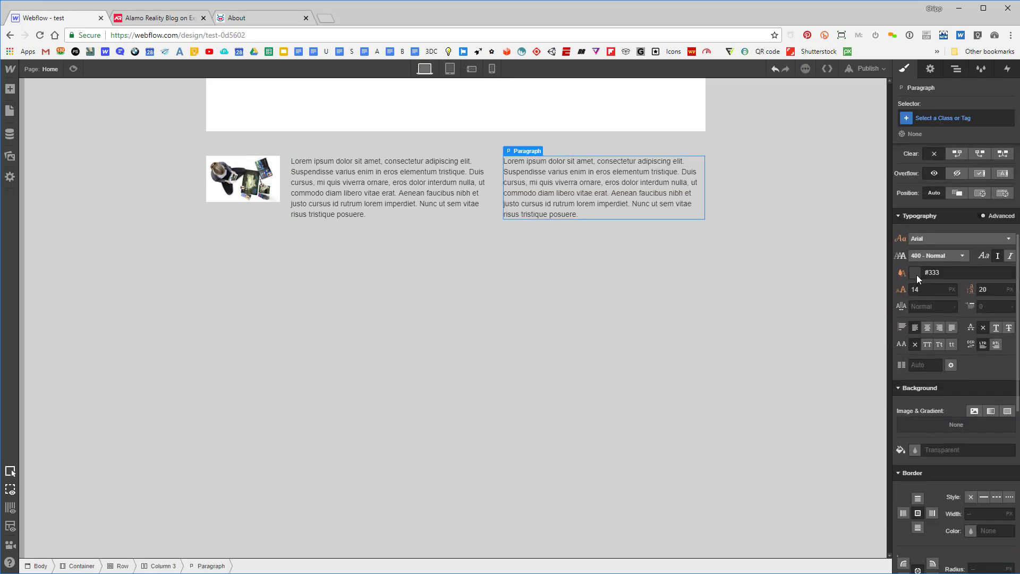
left_click(914, 451)
left_click_drag(1008, 309, 1005, 364)
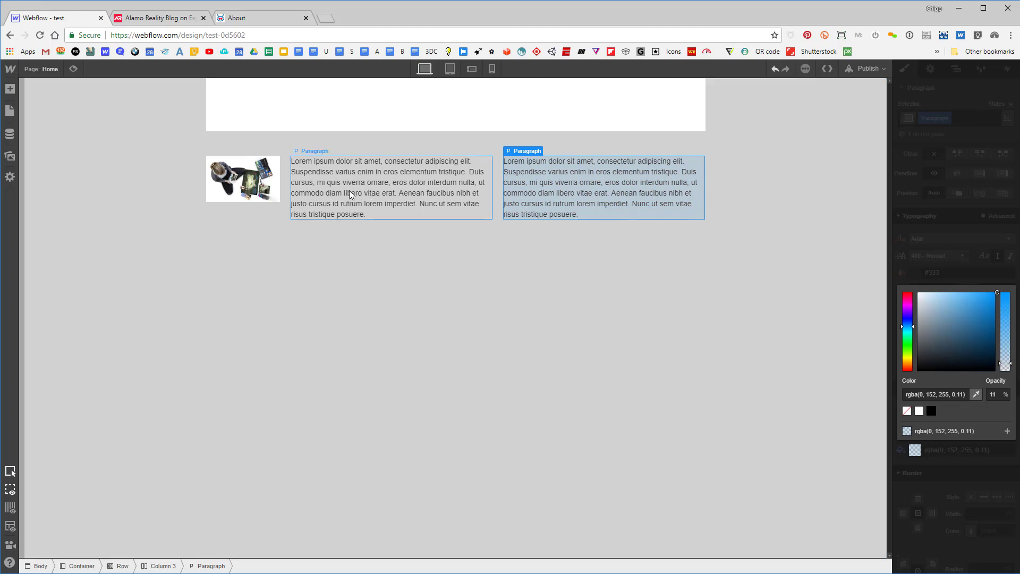
left_click(1007, 431)
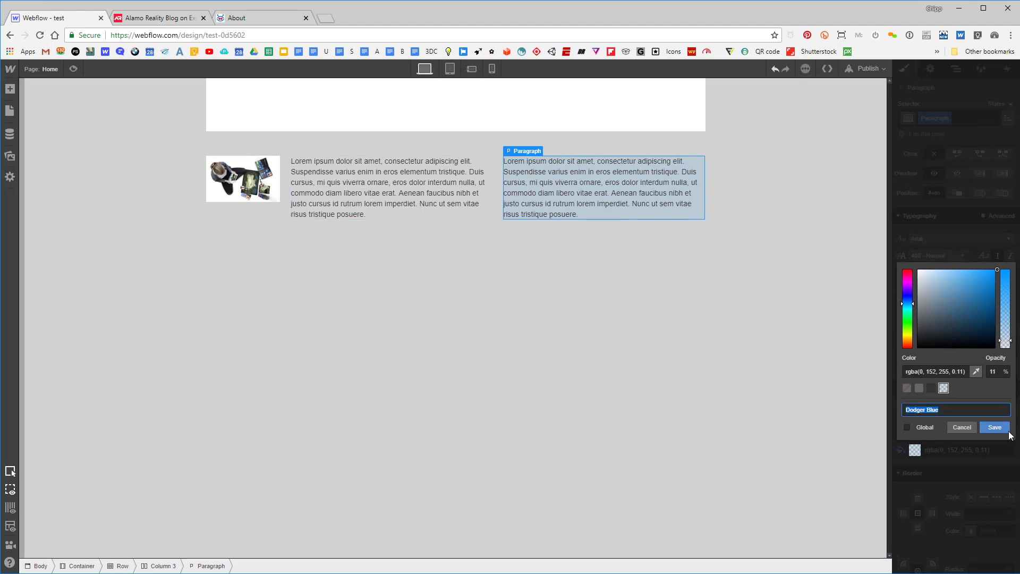
left_click(994, 428)
Apply the saved Dodger Blue swatch as the background of the second column's paragraph.
left_click(365, 196)
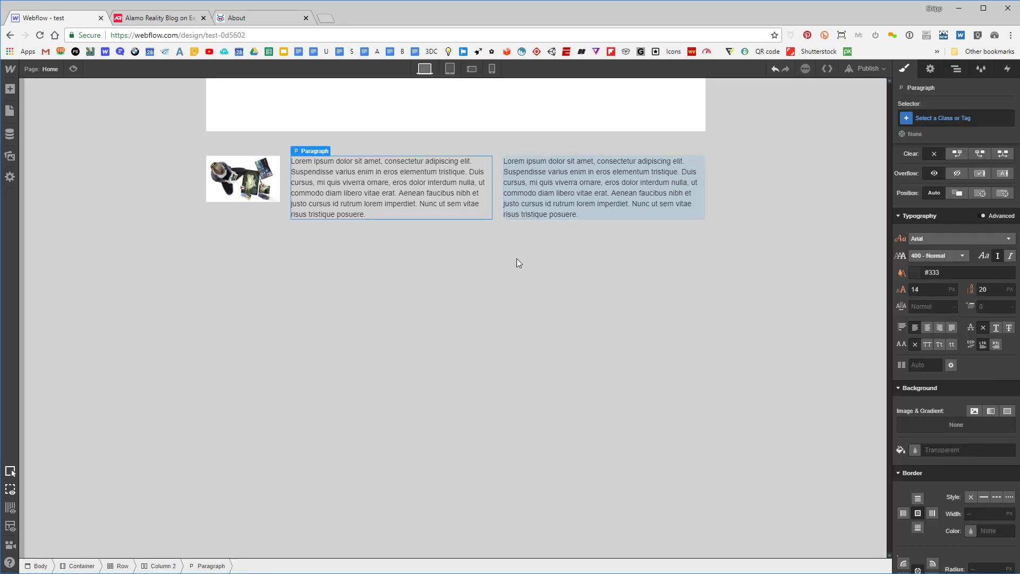
left_click(915, 451)
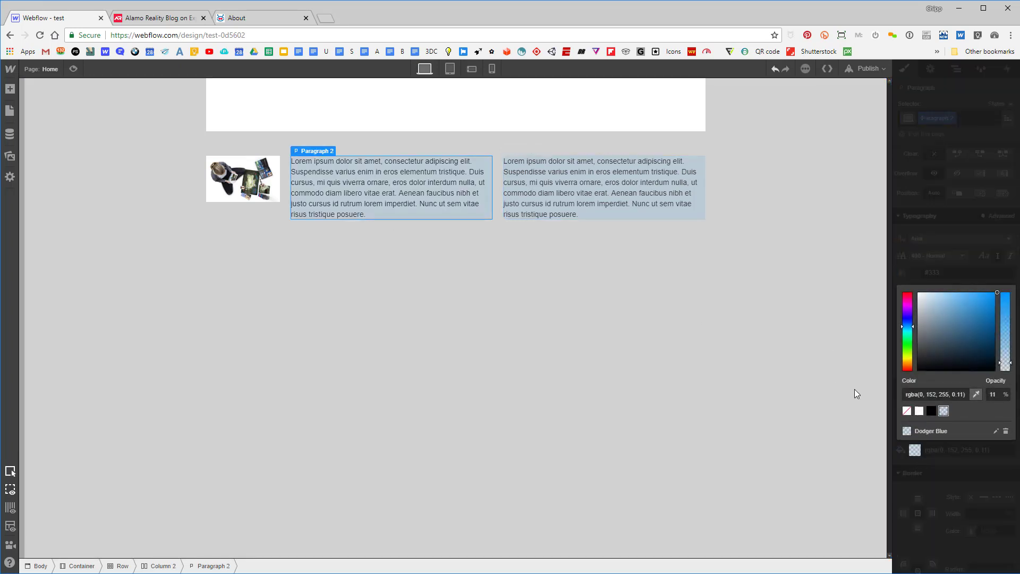
left_click(797, 366)
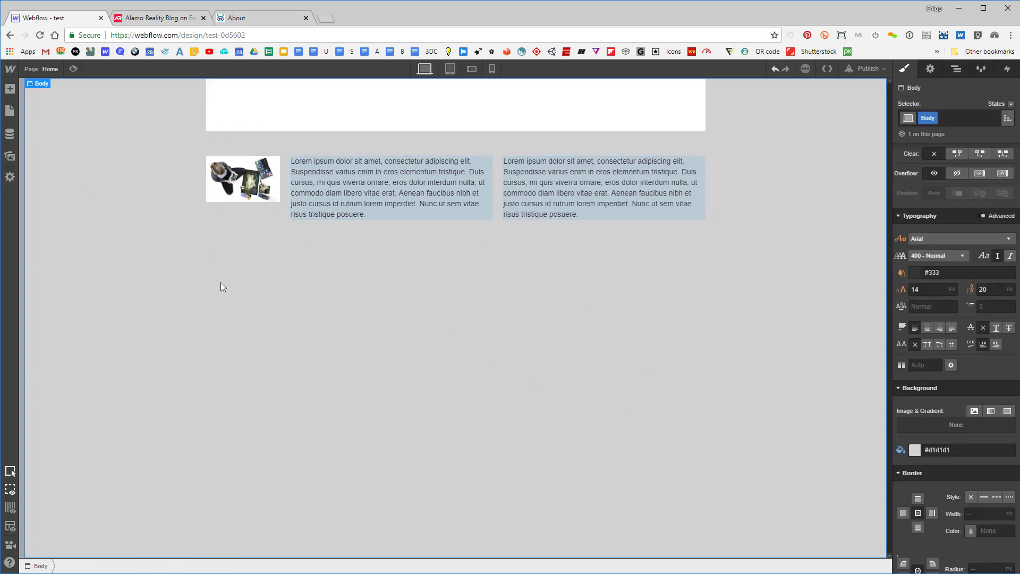
Compare the page layout against the line and filled grid overlays, and hide the overlay.
left_click(10, 510)
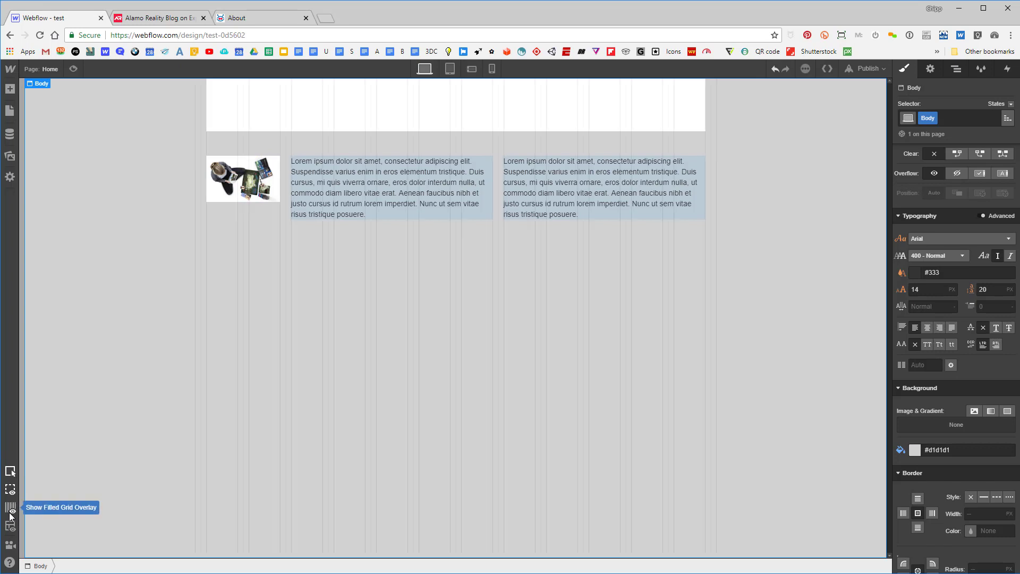
left_click(10, 509)
left_click(10, 509)
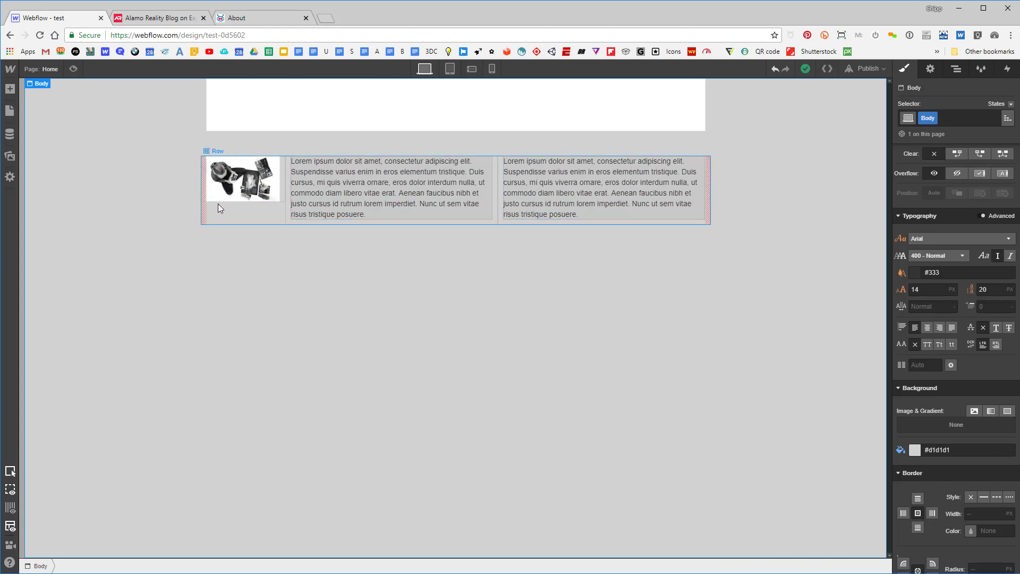
Compare the extents of the row and its parent container by selecting each of them.
left_click(201, 221)
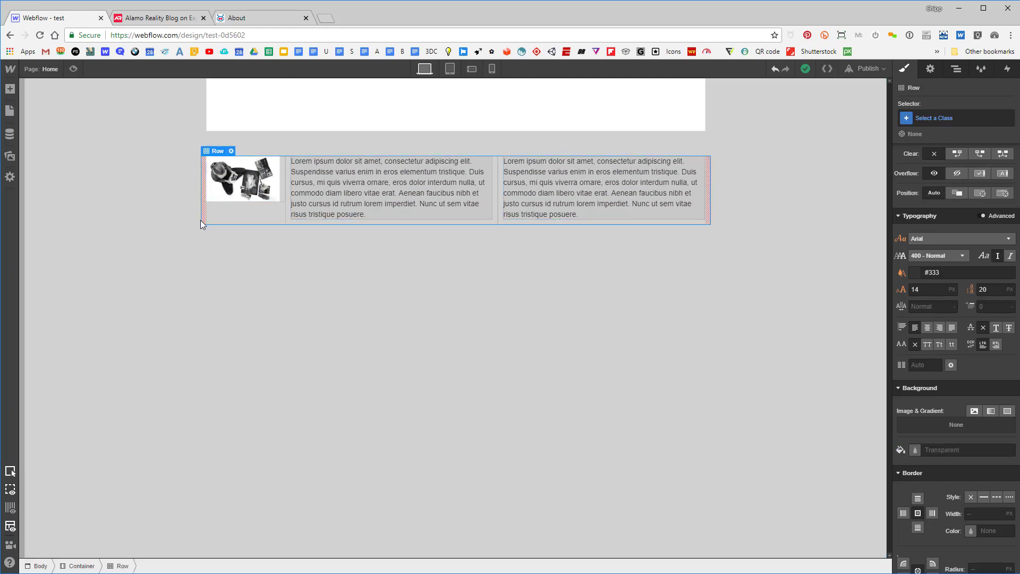
left_click(79, 567)
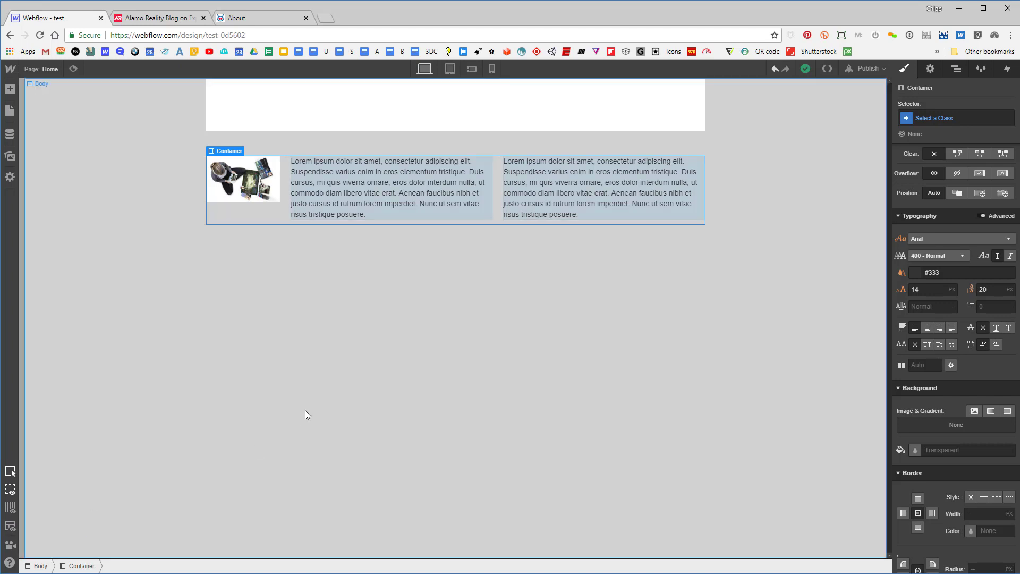
left_click(540, 308)
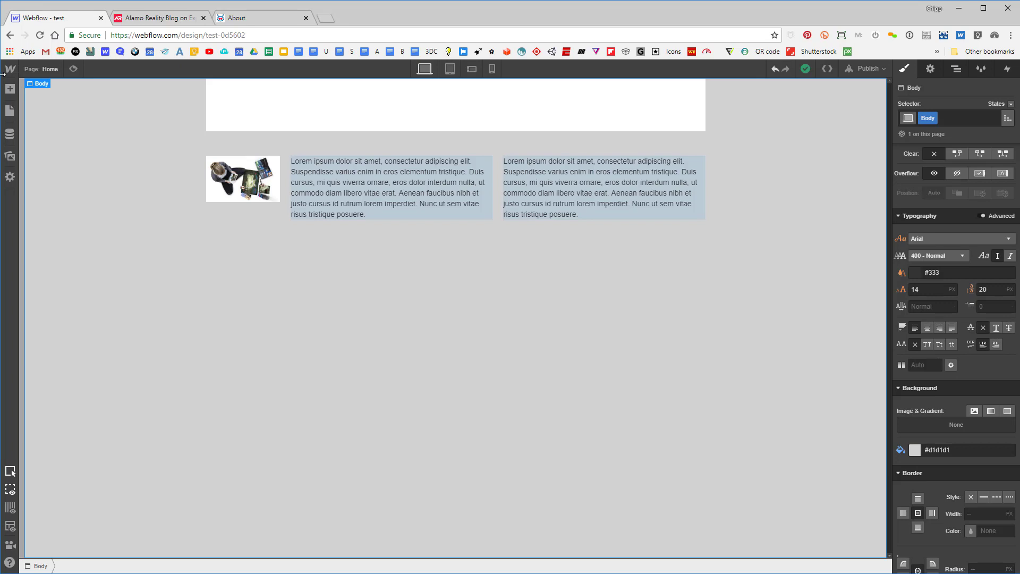
Add a second container below the three-column one and give the first container a bottom margin that separates them.
left_click(10, 88)
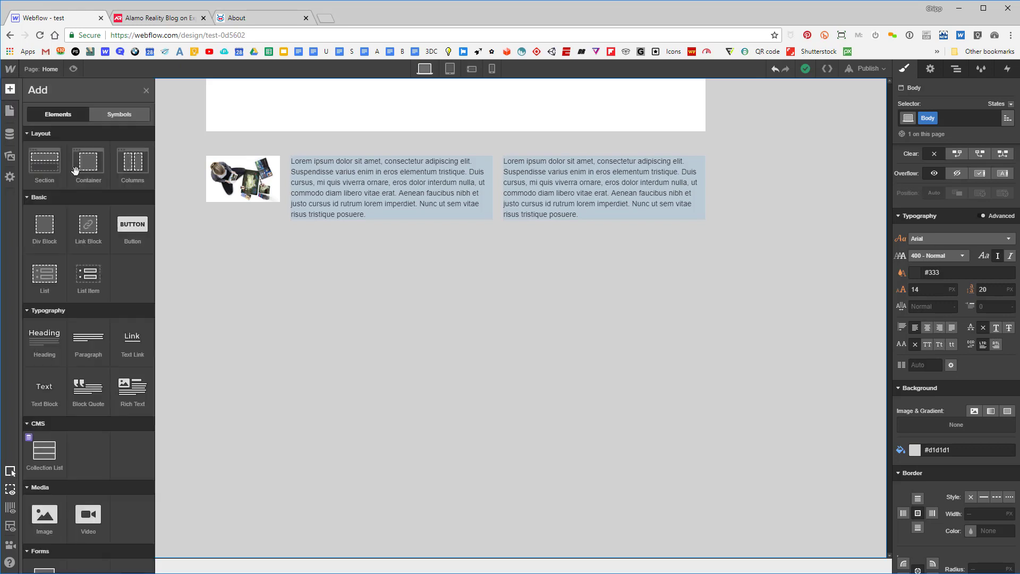
left_click_drag(97, 167, 282, 262)
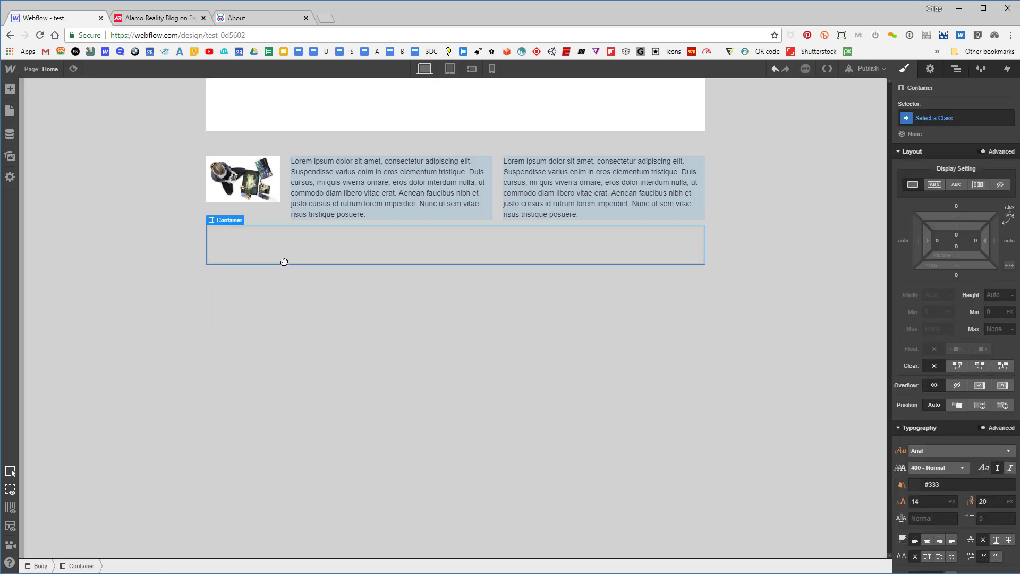
left_click(709, 204)
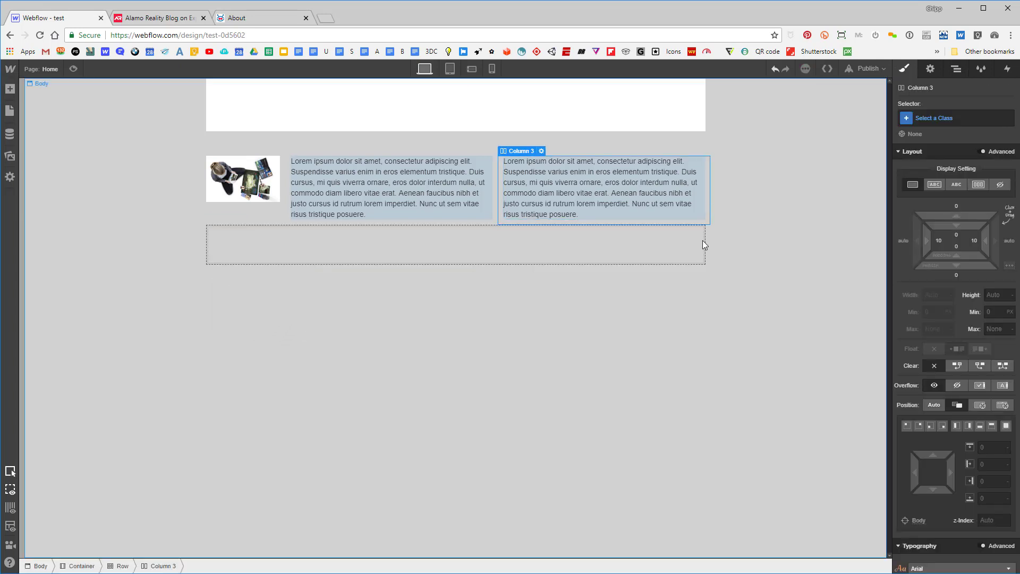
left_click(78, 566)
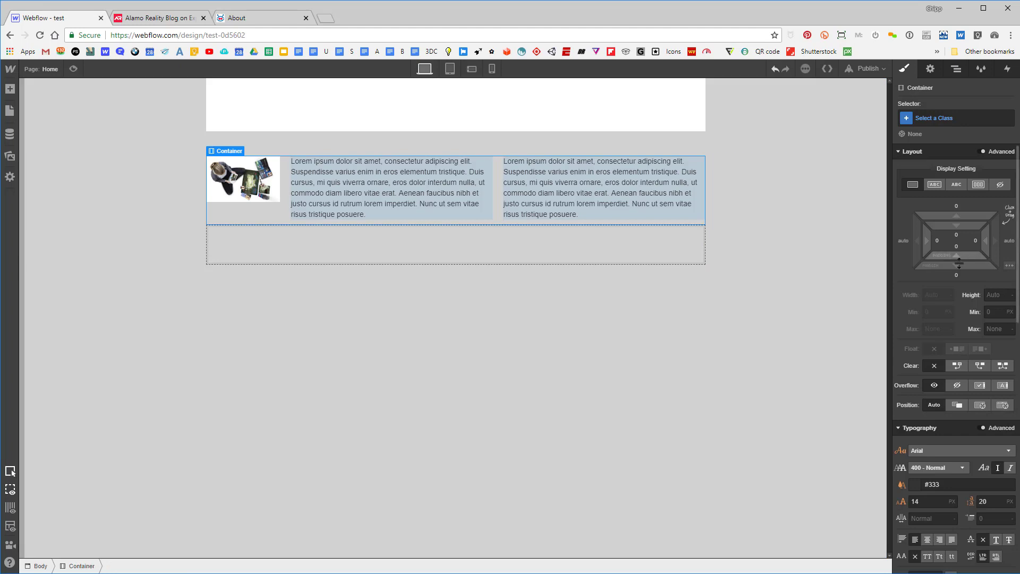
left_click_drag(956, 265, 957, 286)
left_click(474, 295)
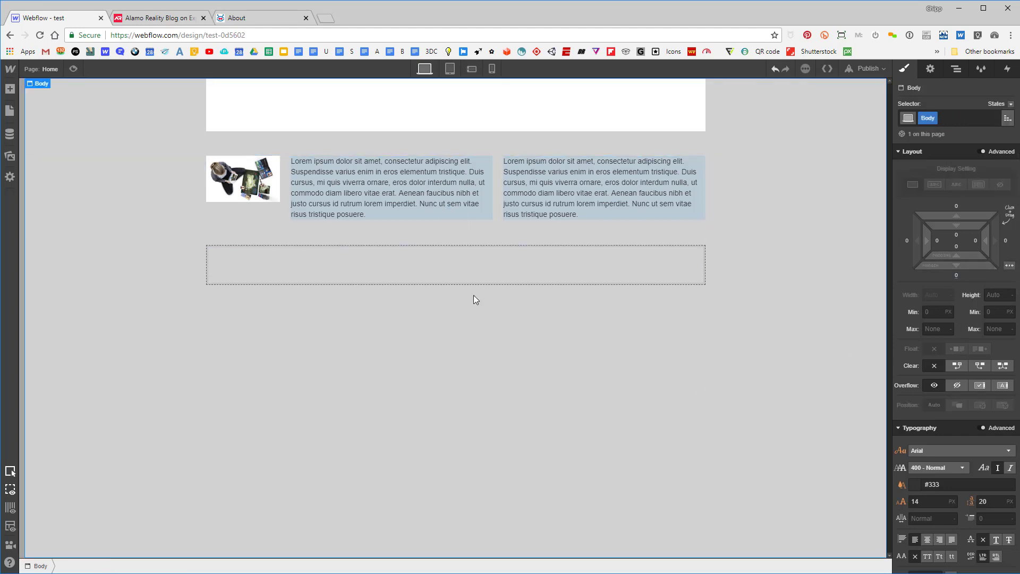
Add a div block with the class div-t inside the new container and duplicate it twice.
left_click(400, 263)
left_click(10, 89)
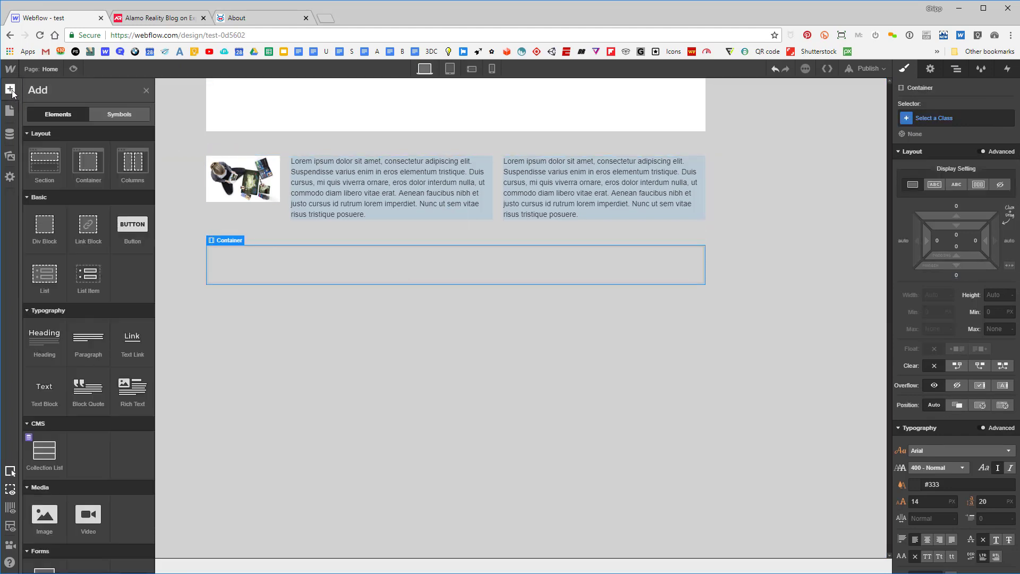
left_click_drag(43, 228, 275, 266)
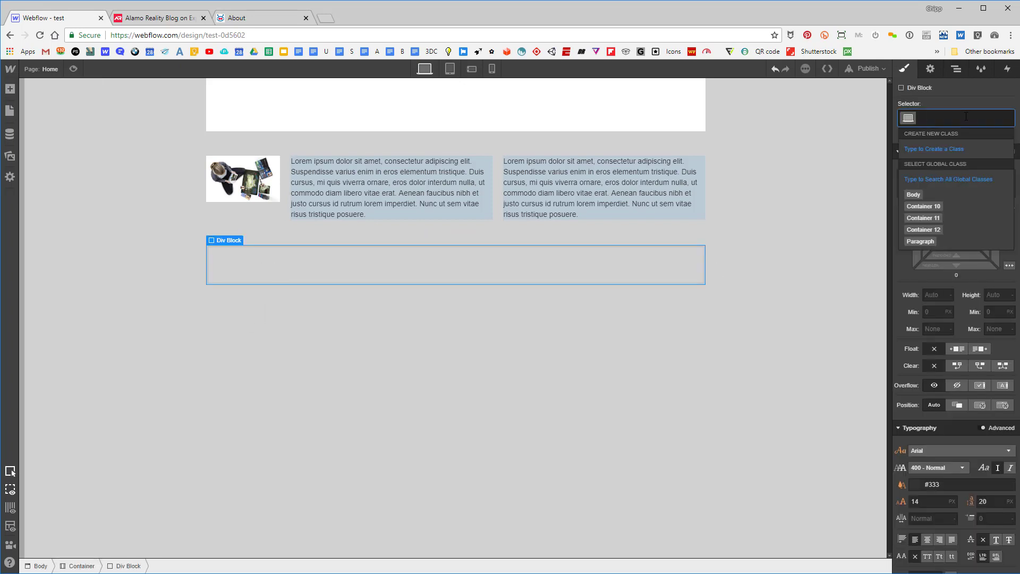
type("div-t")
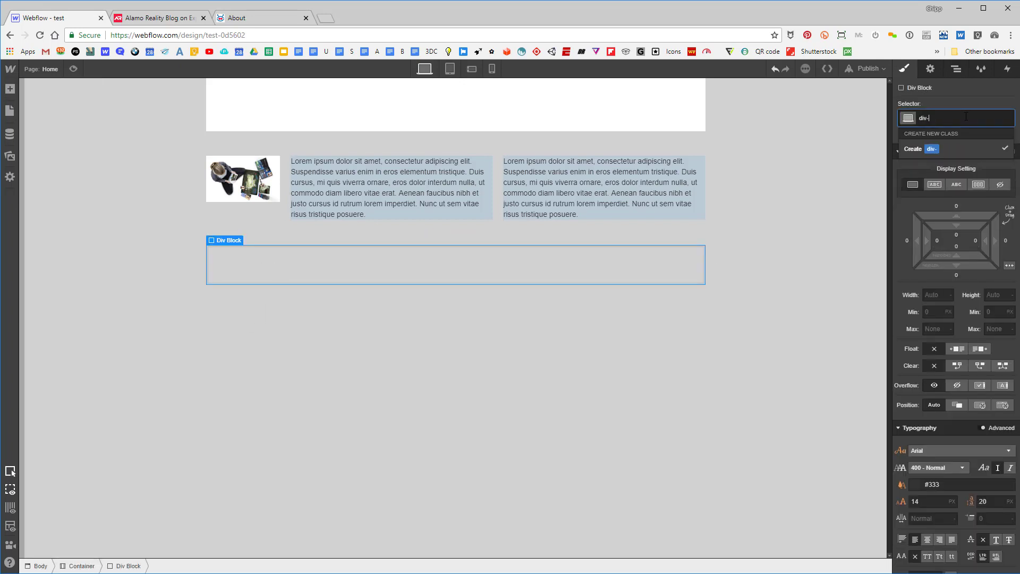
key("Return")
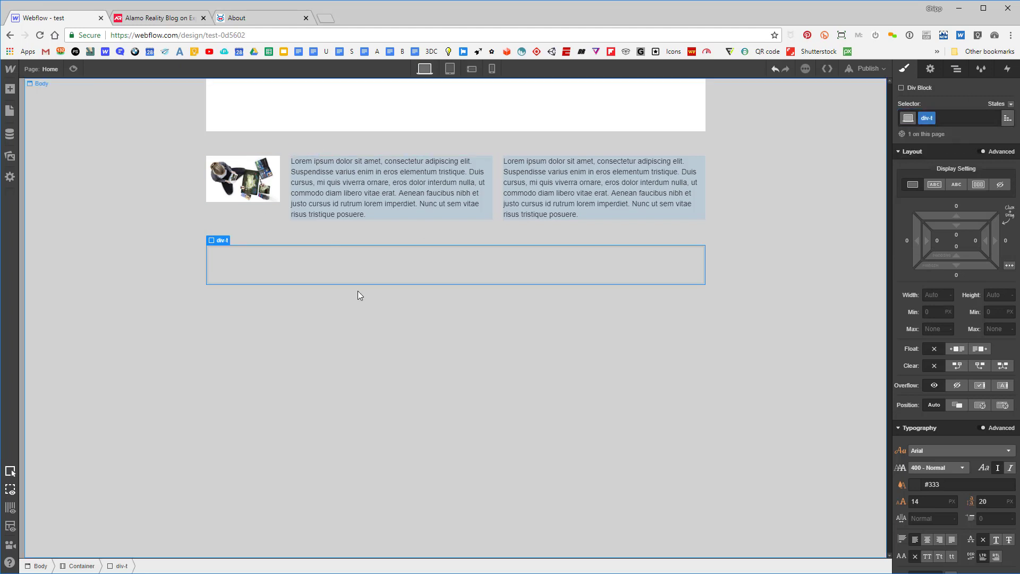
key("ctrl+d")
key("ctrl+d")
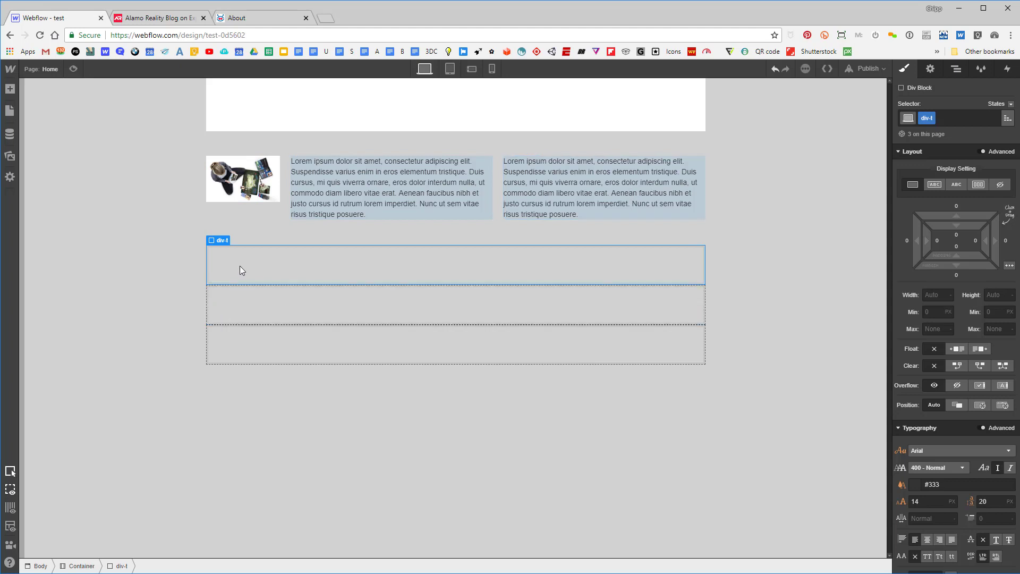
Copy the image from the first column into the first div block of the new container.
left_click(231, 186)
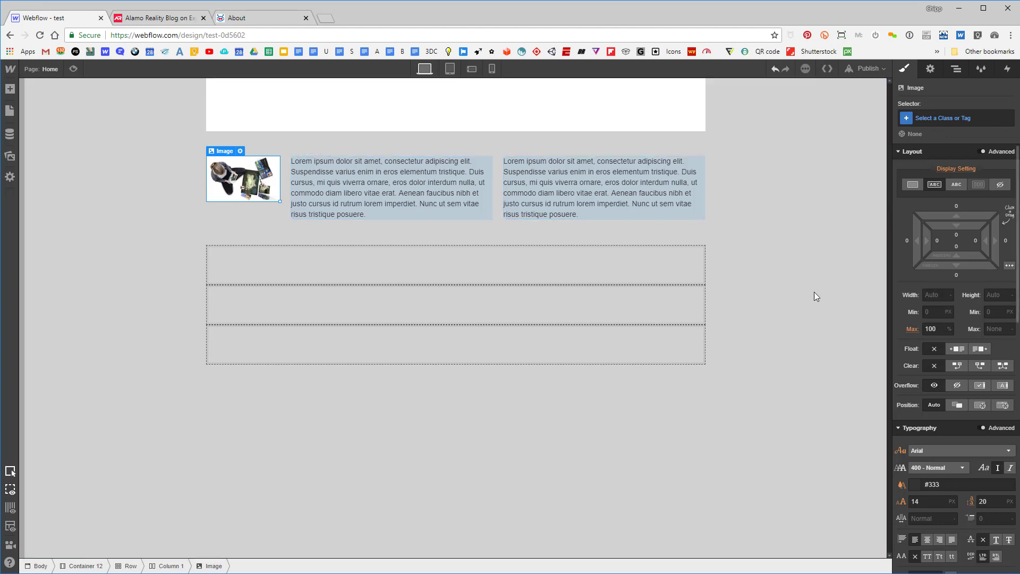
left_click(243, 267)
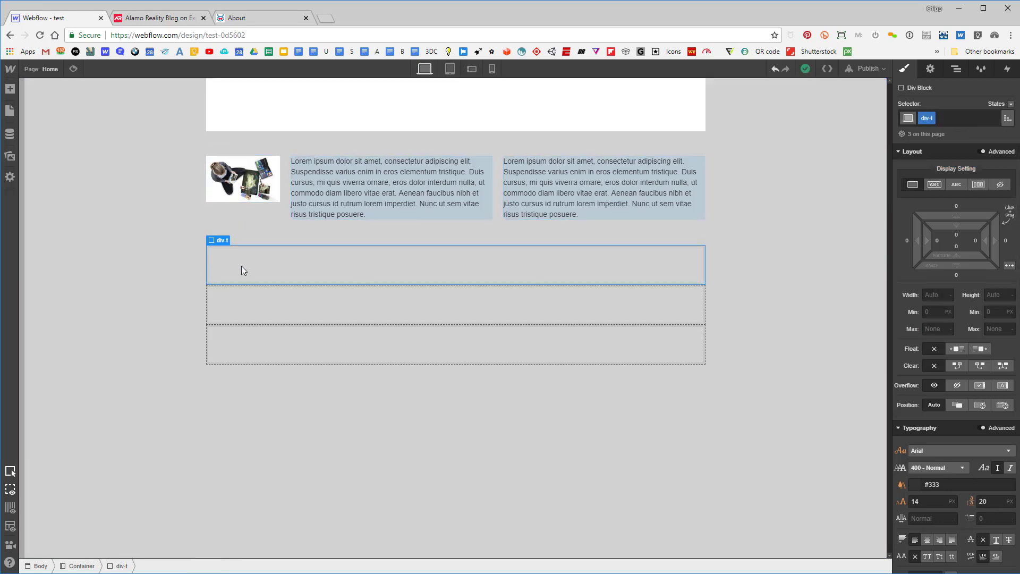
key("ctrl+v")
scroll(375, 312, "down", 2)
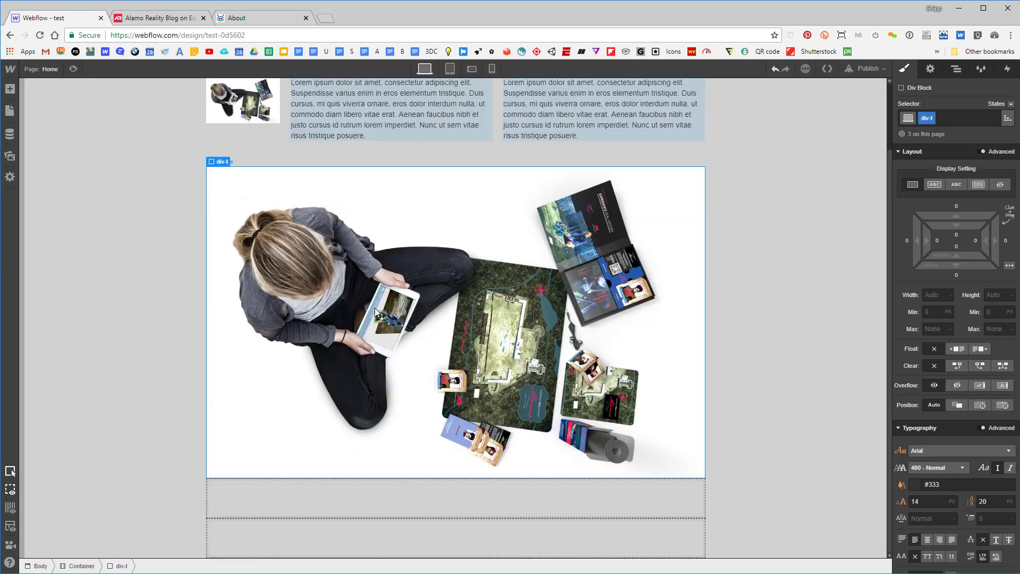
Copy the second column's paragraph into the second and third div blocks of the new container.
left_click(323, 496)
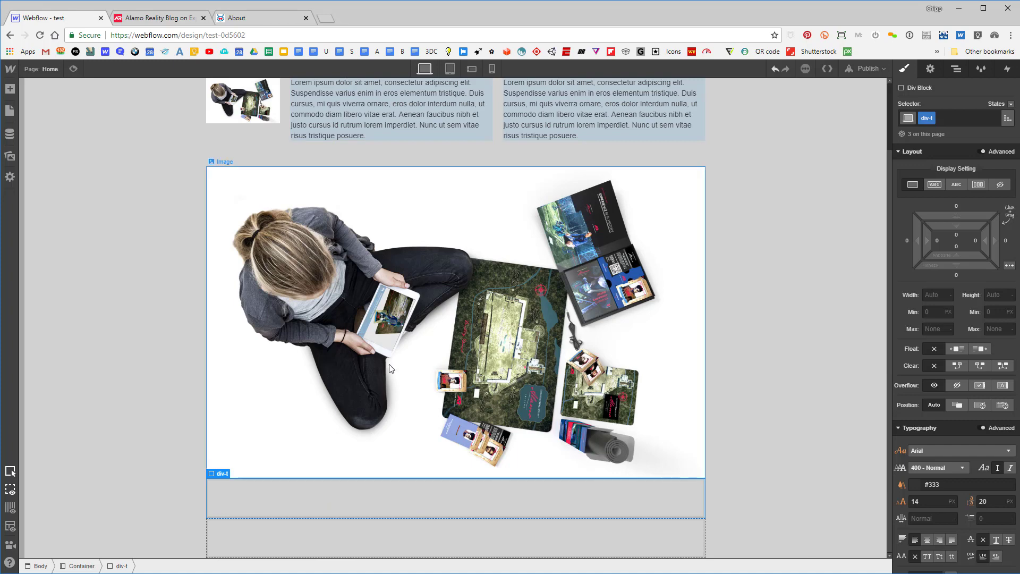
left_click(396, 120)
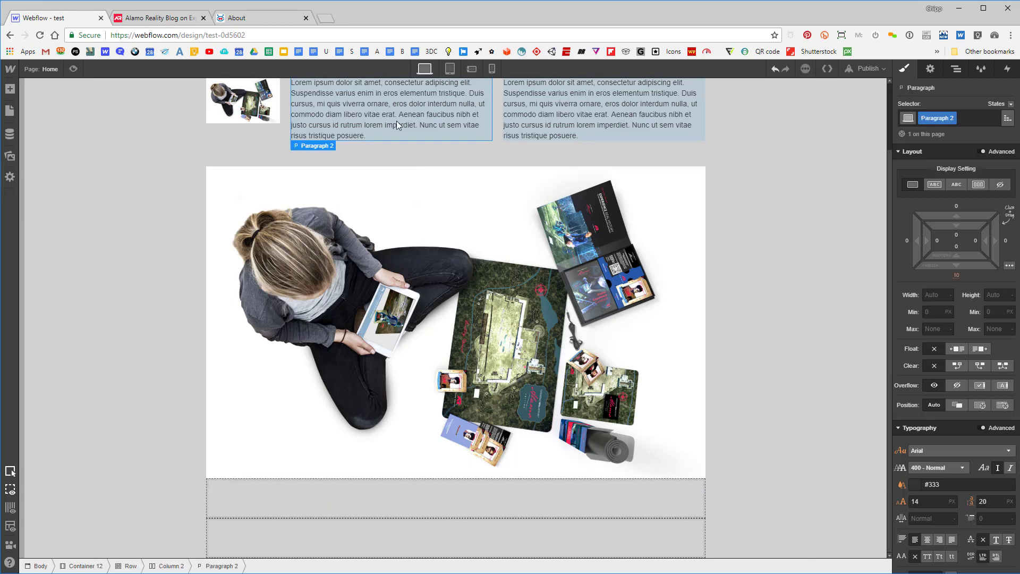
left_click(394, 495)
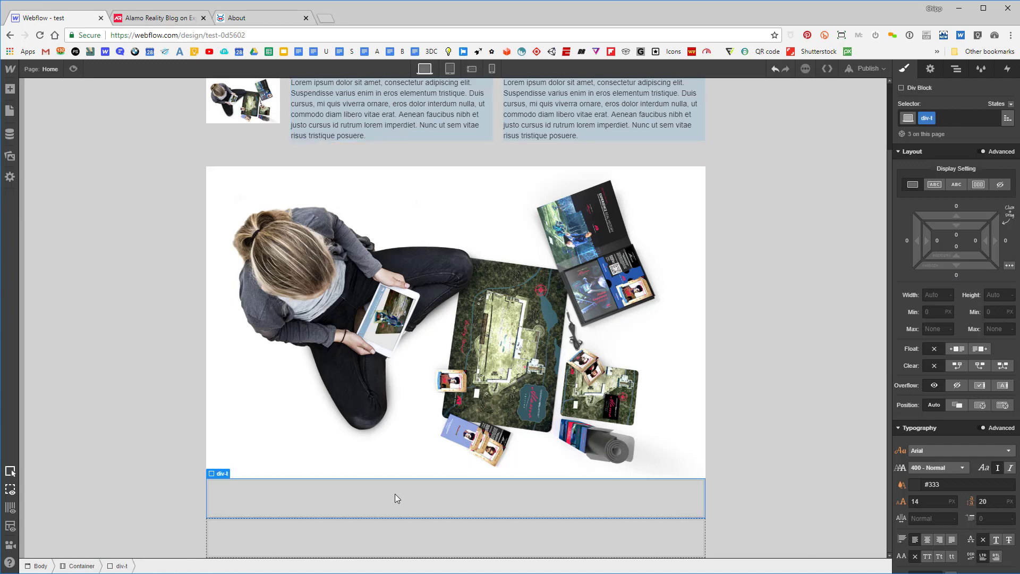
key("ctrl+v")
left_click(423, 540)
key("ctrl+v")
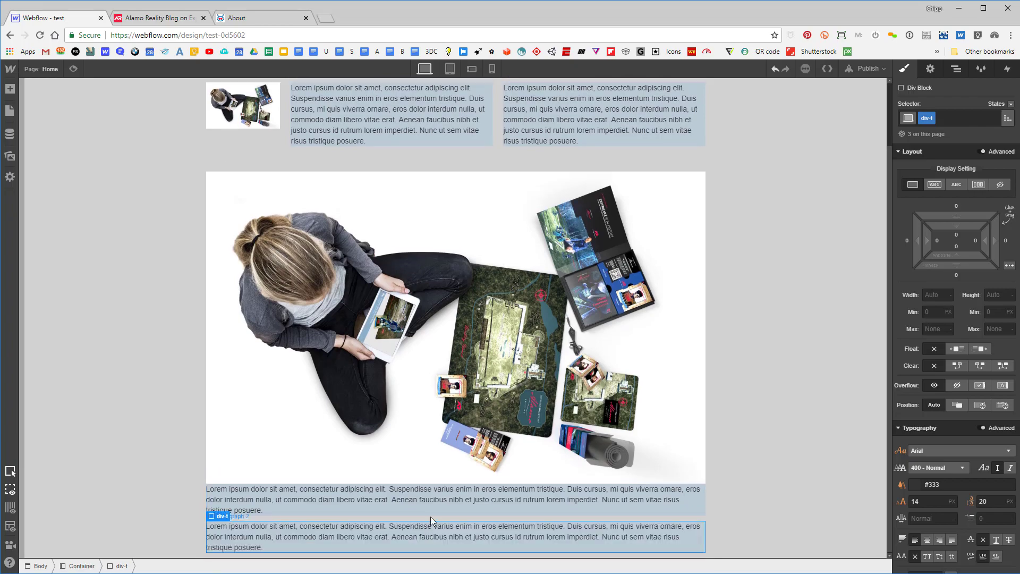
Make the new container a horizontal flex layout with its children aligned to the start.
scroll(432, 367, "up", 2)
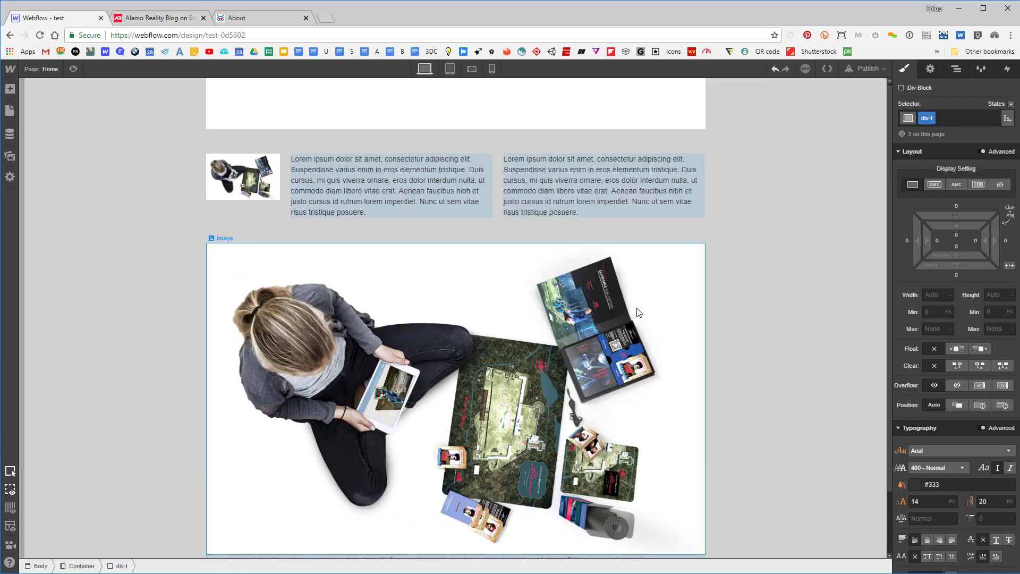
scroll(640, 313, "down", 2)
left_click(78, 566)
mouse_move(917, 231)
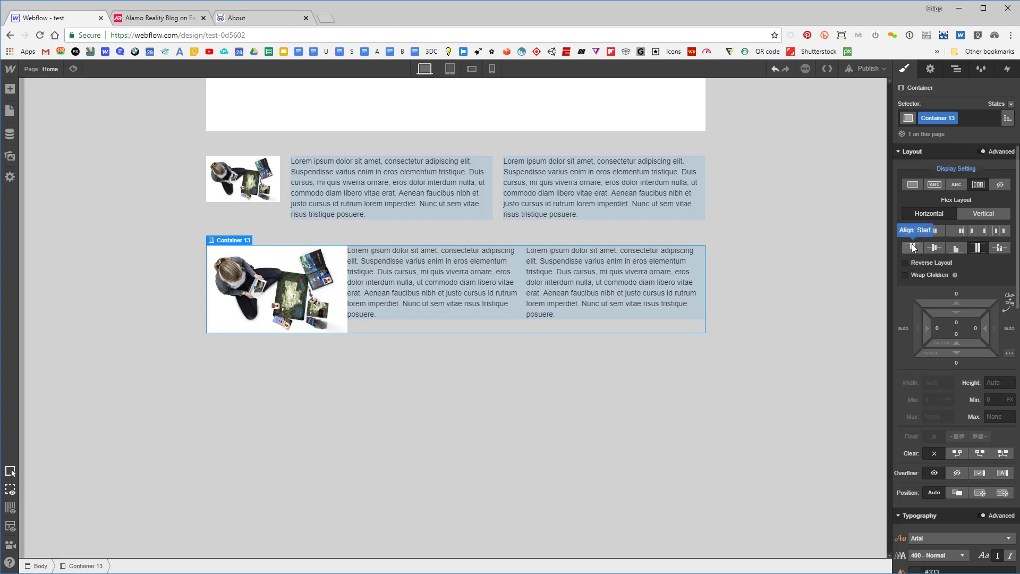
left_click(912, 245)
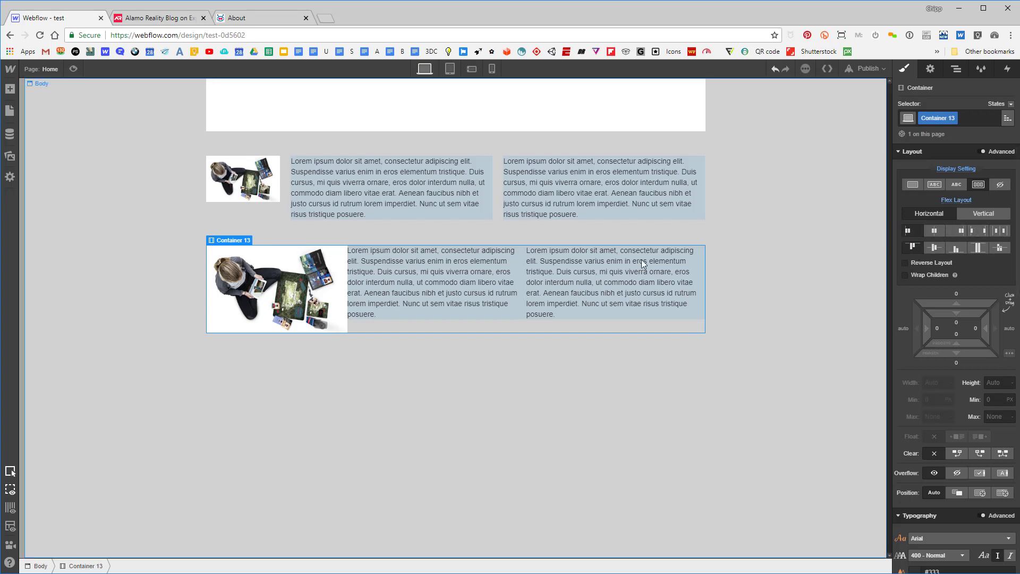
Compare start and space-between justification on the flex container, keeping space between.
left_click(975, 228)
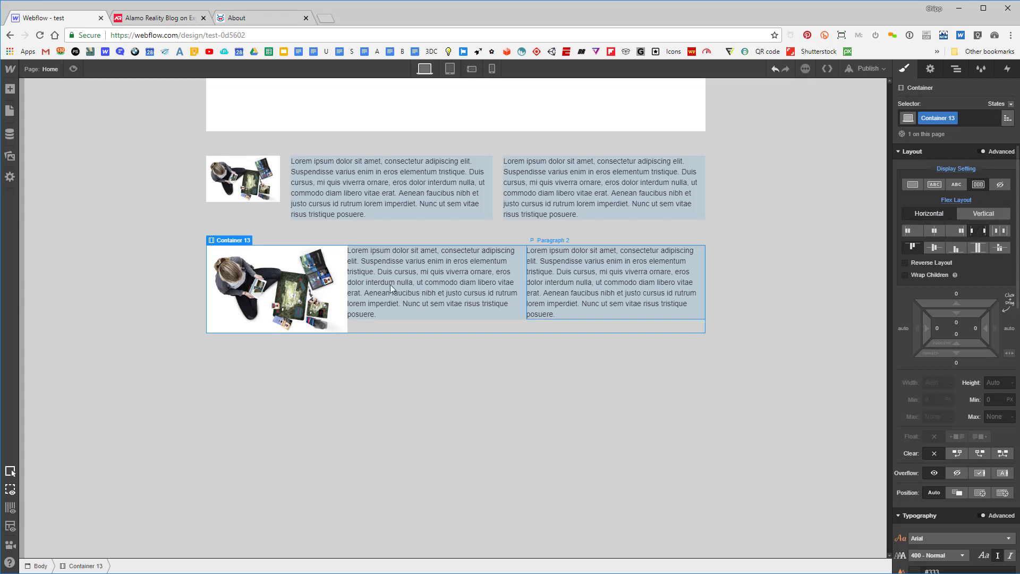
left_click(910, 233)
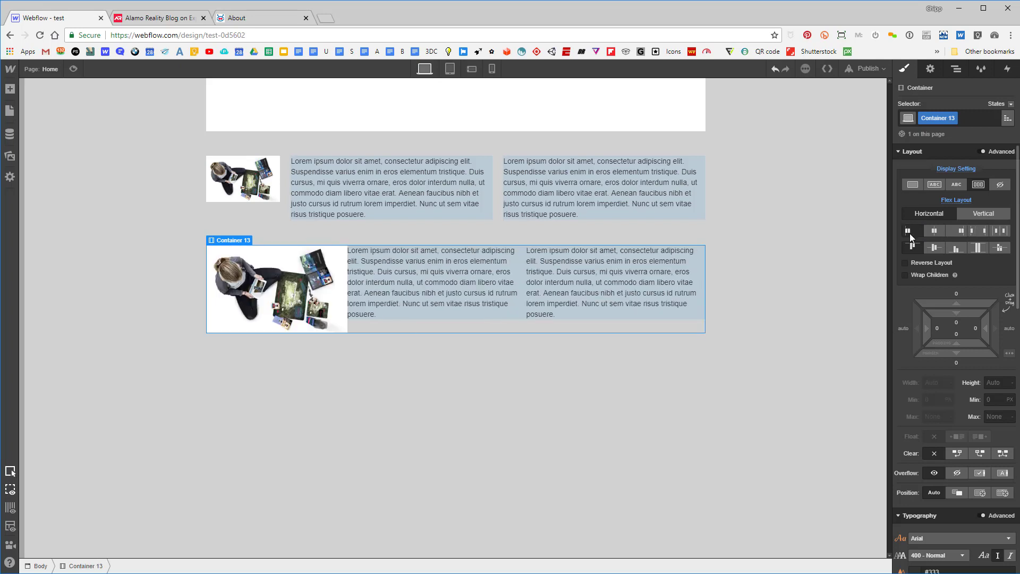
left_click(977, 231)
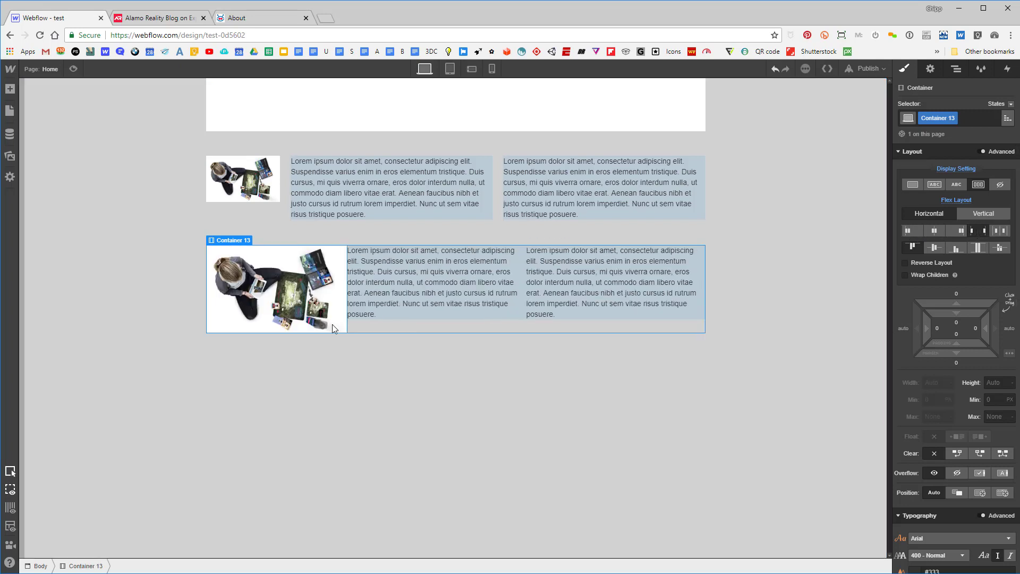
Select the div block around the lower image and review its flex item settings.
right_click(235, 319)
left_click(286, 298)
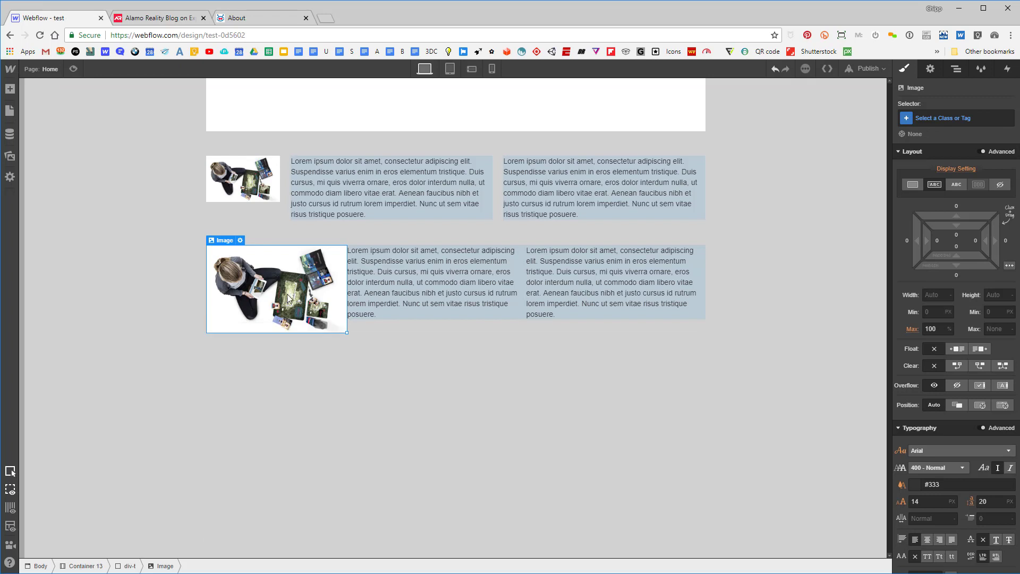
left_click(129, 567)
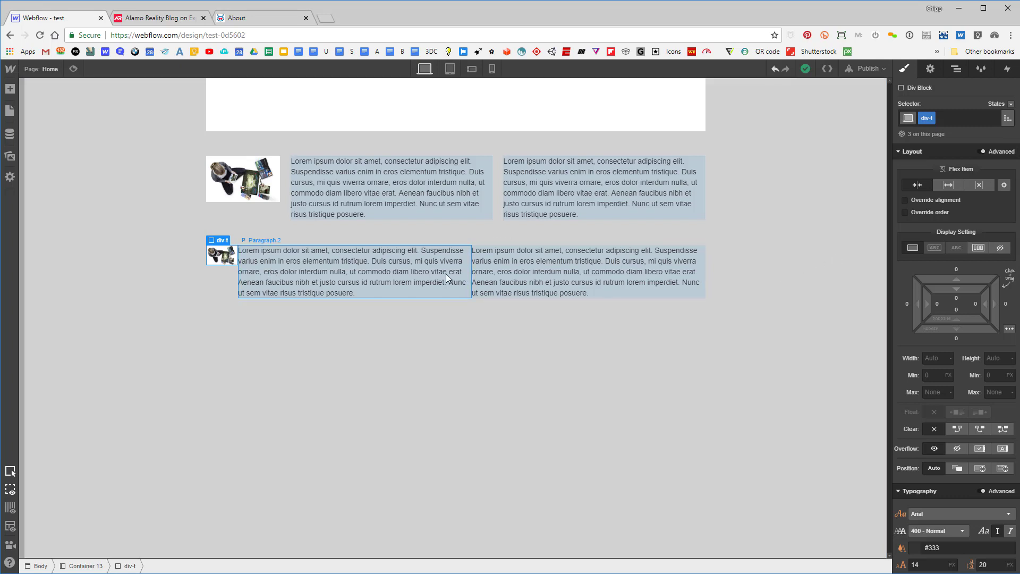
Examine the upper image's settings and the grid settings of the row that contains it.
left_click(238, 180)
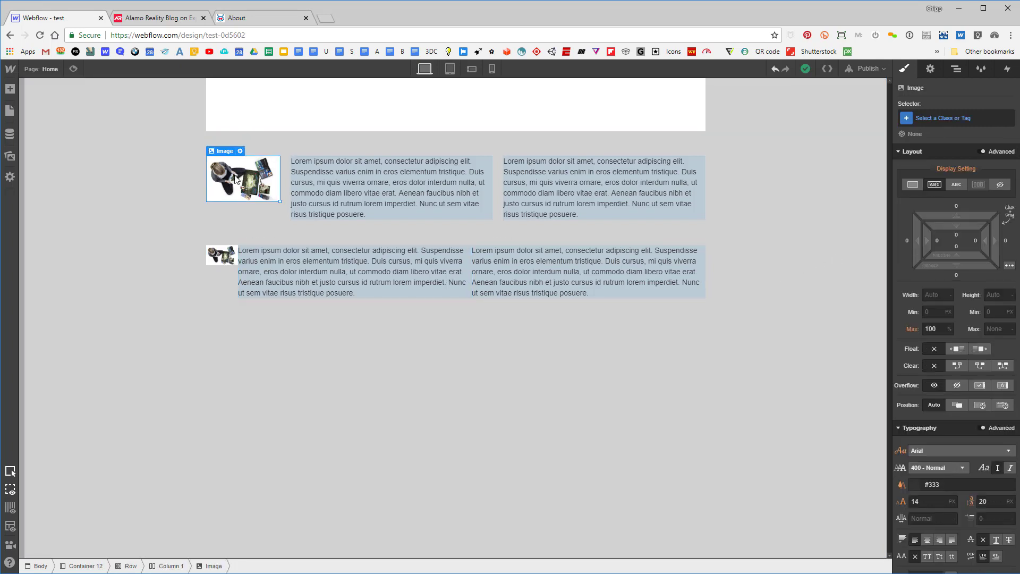
left_click(240, 151)
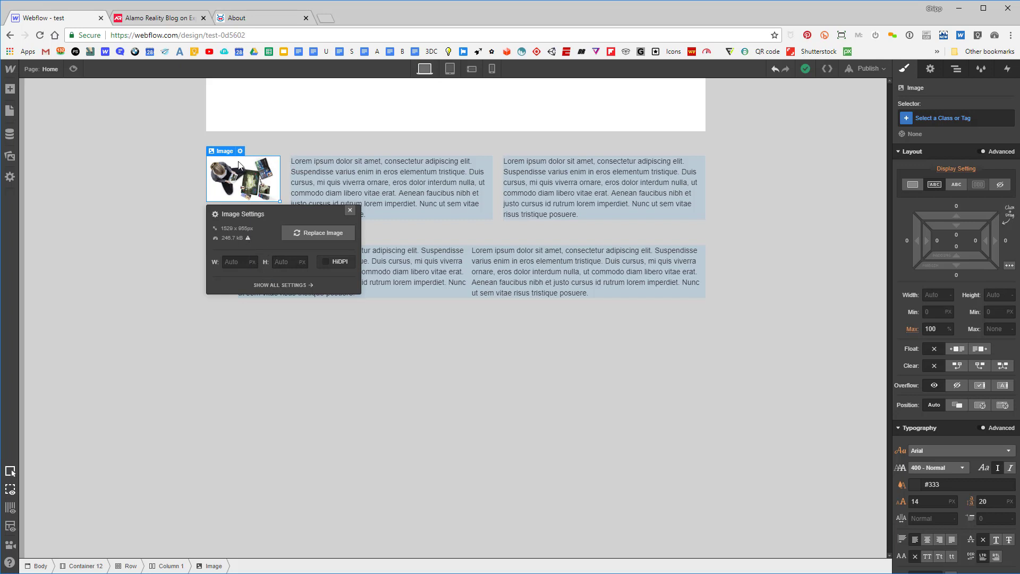
key("Escape")
left_click(265, 211)
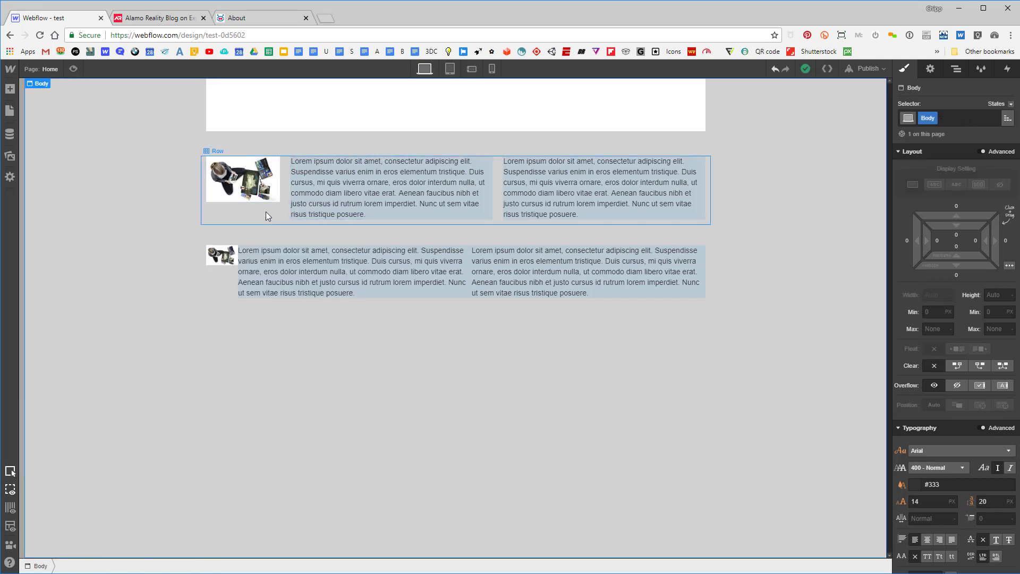
left_click(231, 151)
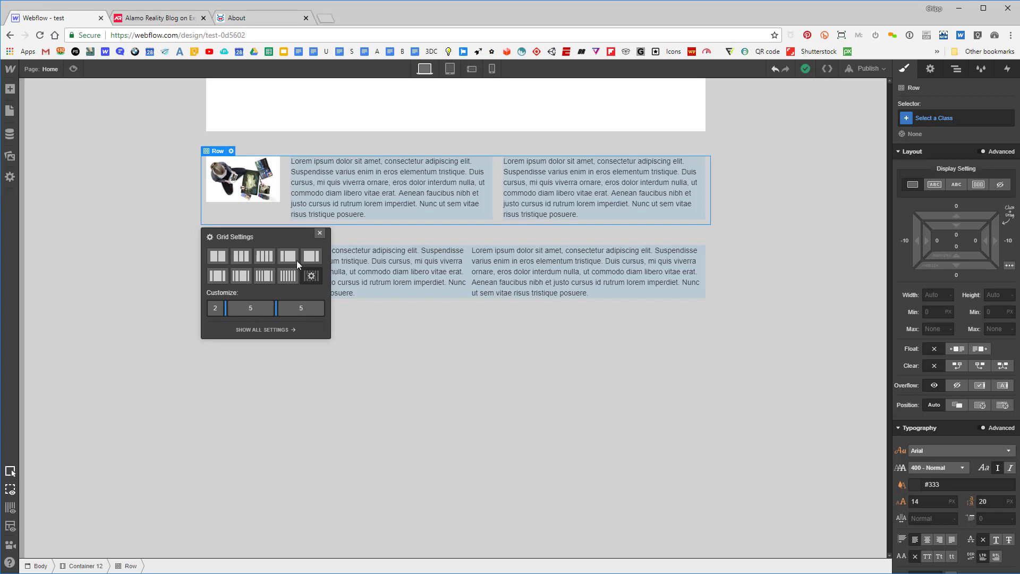
left_click(320, 233)
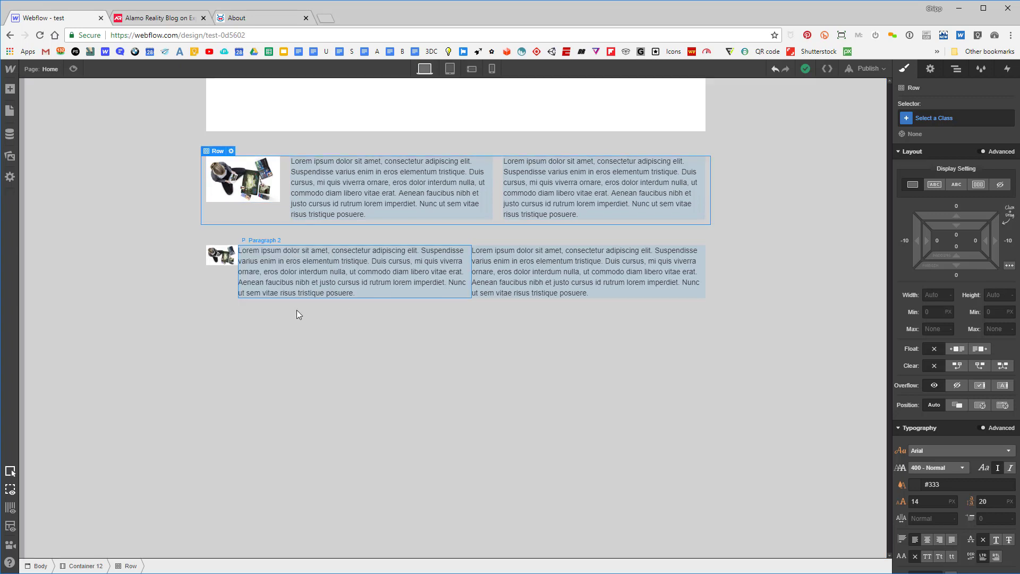
Open the custom flex sizing of the div block around the lower image and try a basis of 1200% and 2/12%.
left_click(220, 263)
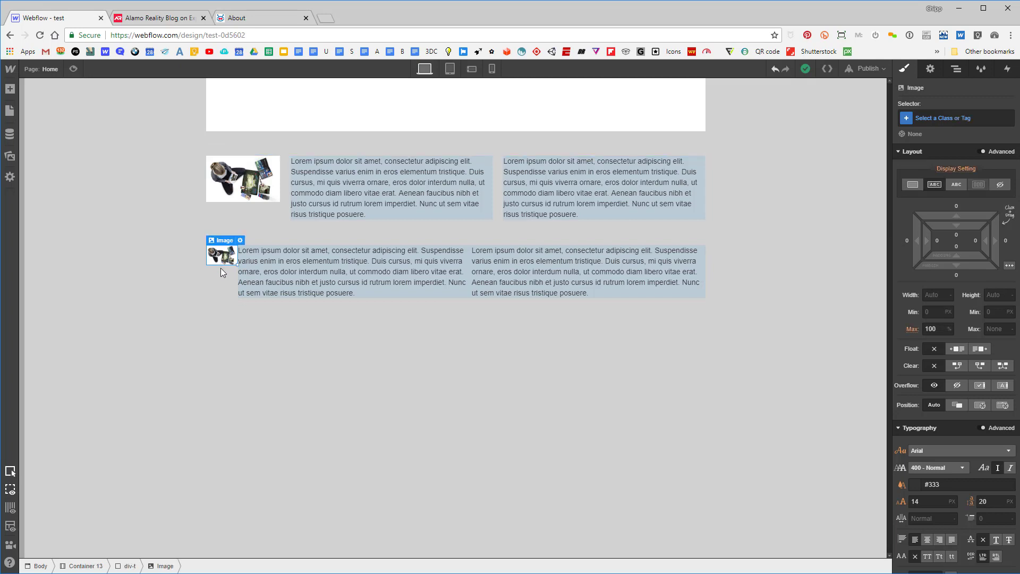
left_click(128, 567)
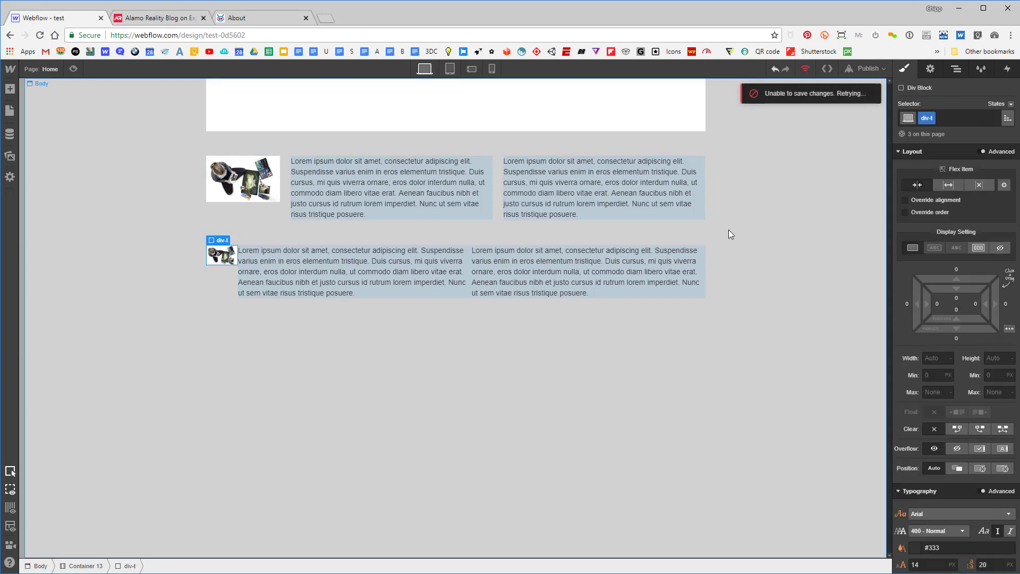
left_click(1004, 185)
left_click(998, 242)
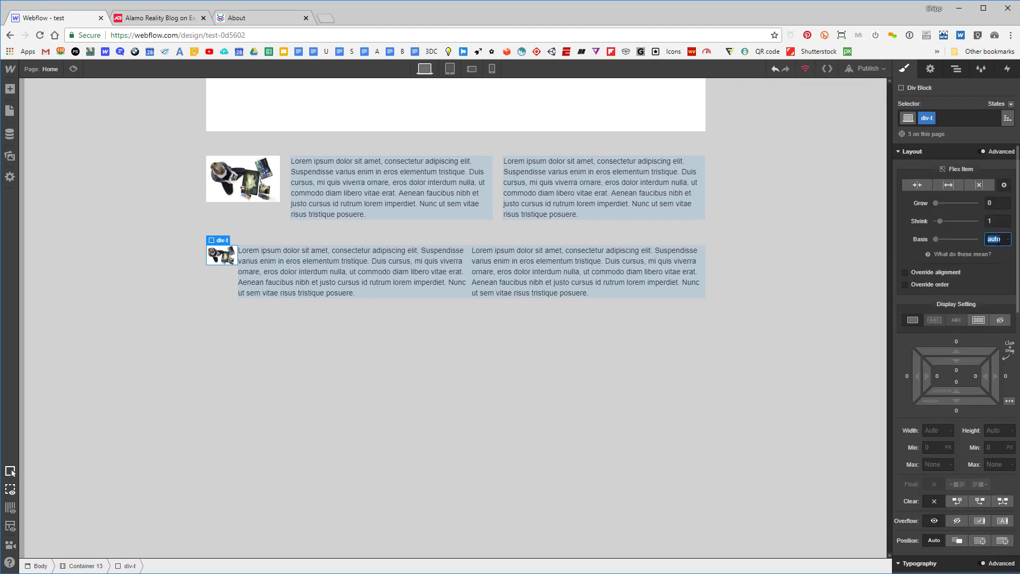
type("1200%")
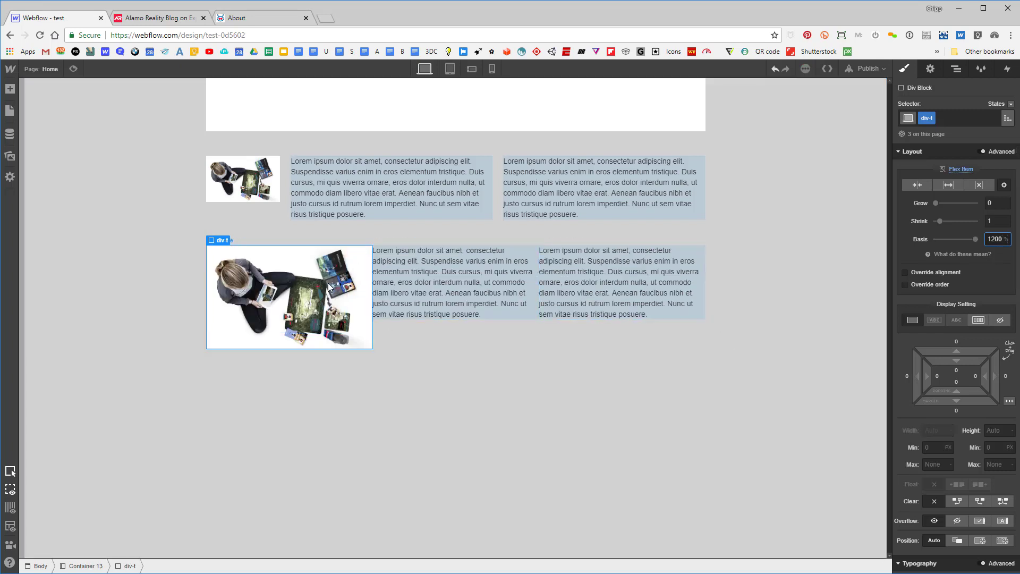
double_click(1001, 239)
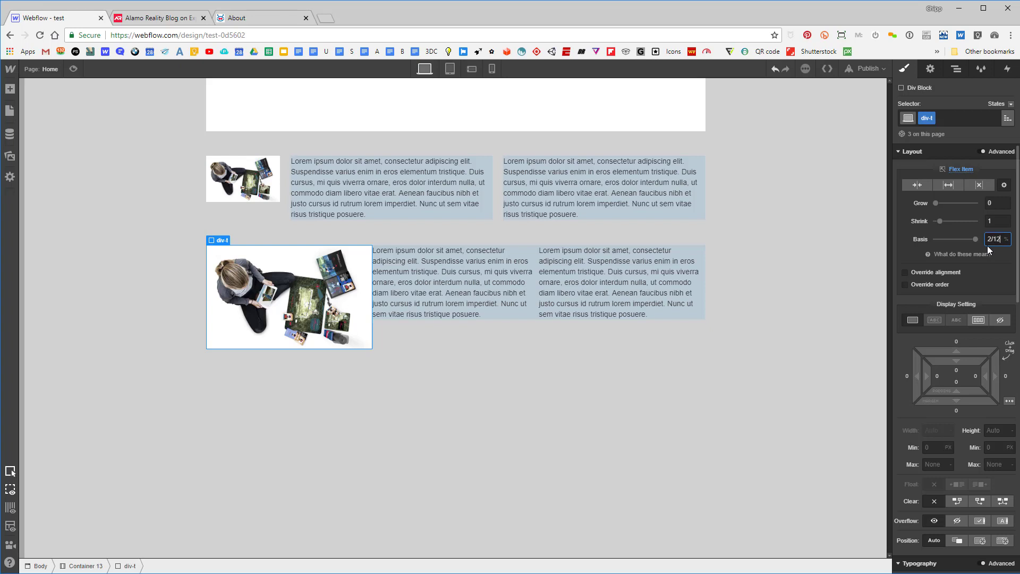
key("Return")
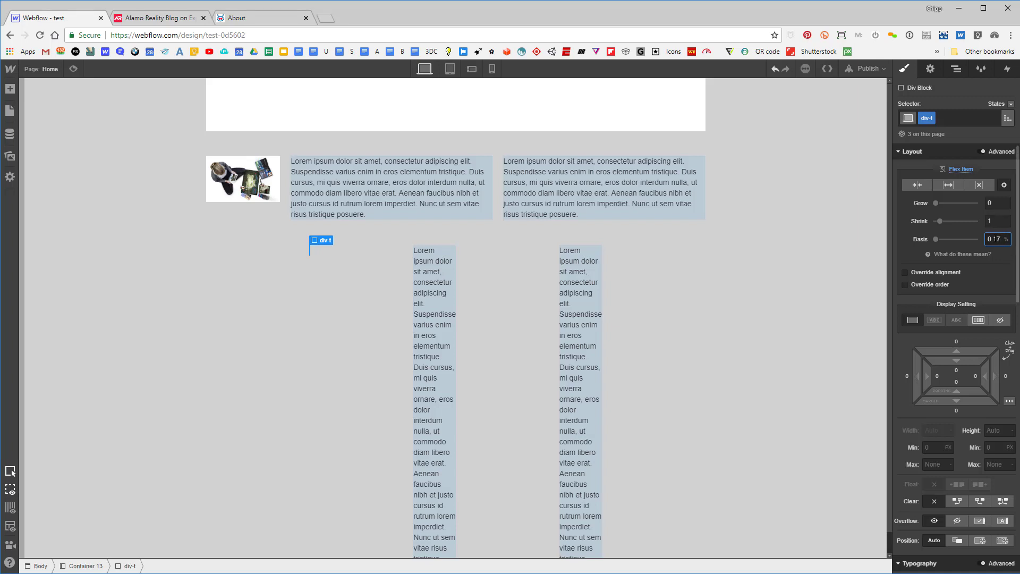
Set the flex basis of the lower image's div block to 2*100/12 percent.
double_click(1000, 239)
type("2*100")
type("/12")
key("Return")
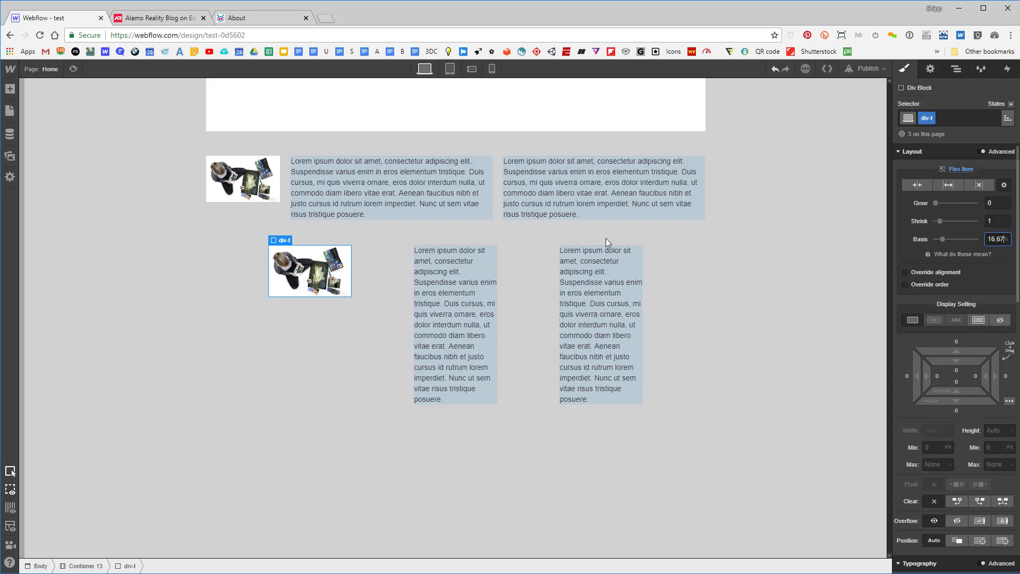
Add the combo class "a" to the div block around the lower layout's middle paragraph.
left_click(416, 295)
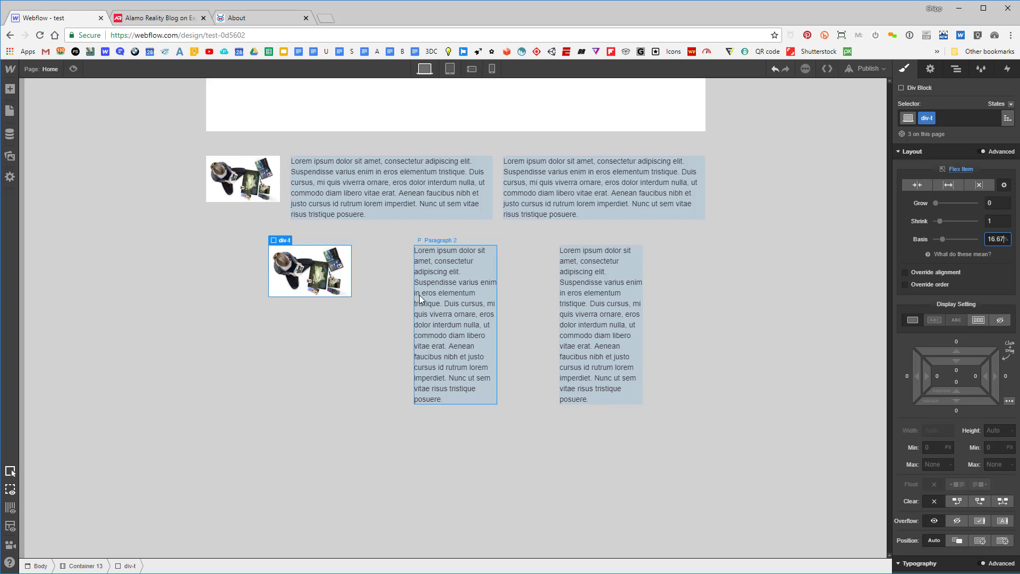
left_click(130, 566)
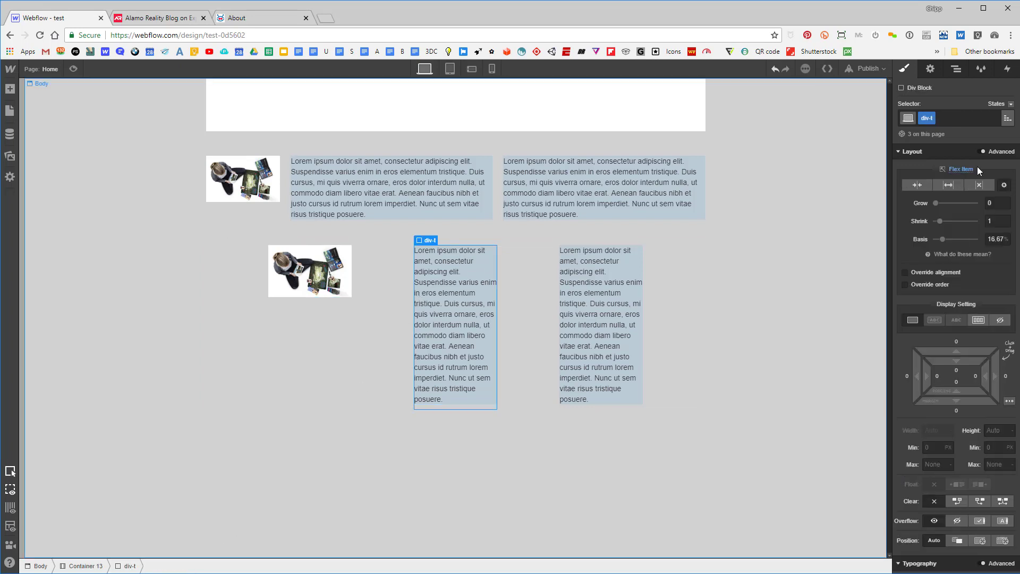
left_click(944, 118)
type("a")
key("Return")
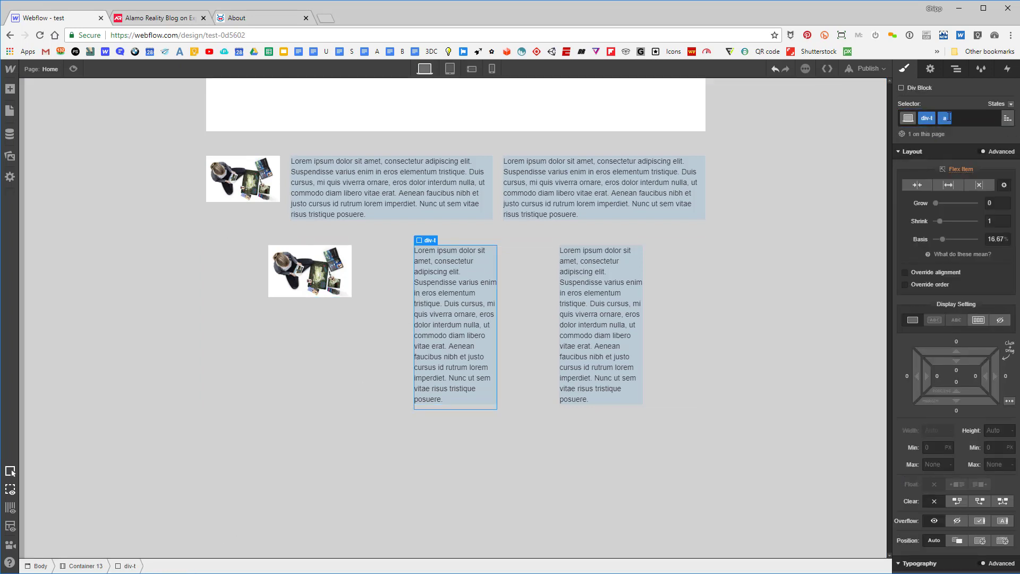
Set the flex basis of the middle paragraph's div block to 5*100/12 percent.
left_click(988, 239)
type("5")
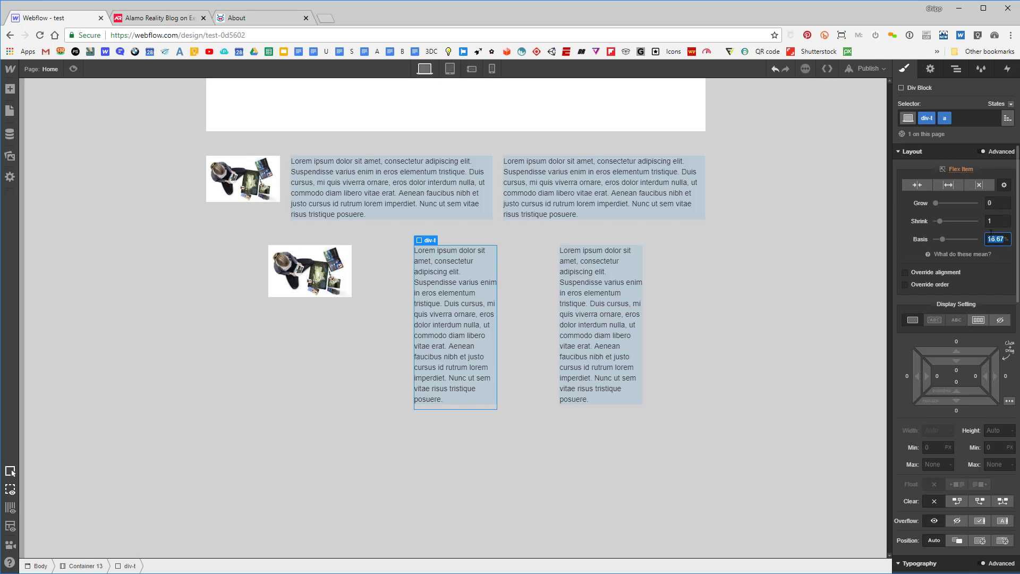
type("*100")
type("/12")
key("Return")
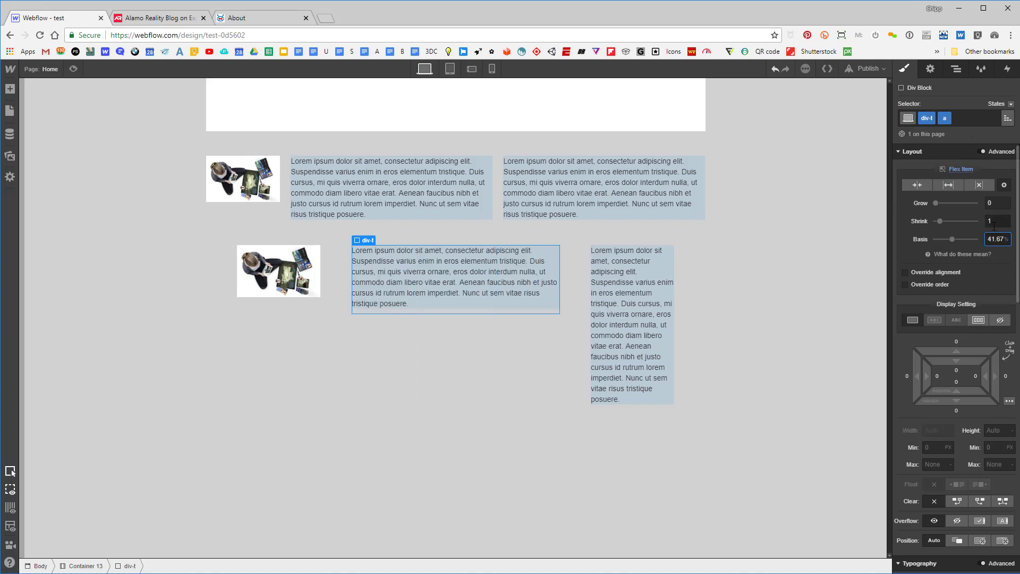
Add the combo class "b" to the div block around the lower layout's last paragraph.
left_click(672, 260)
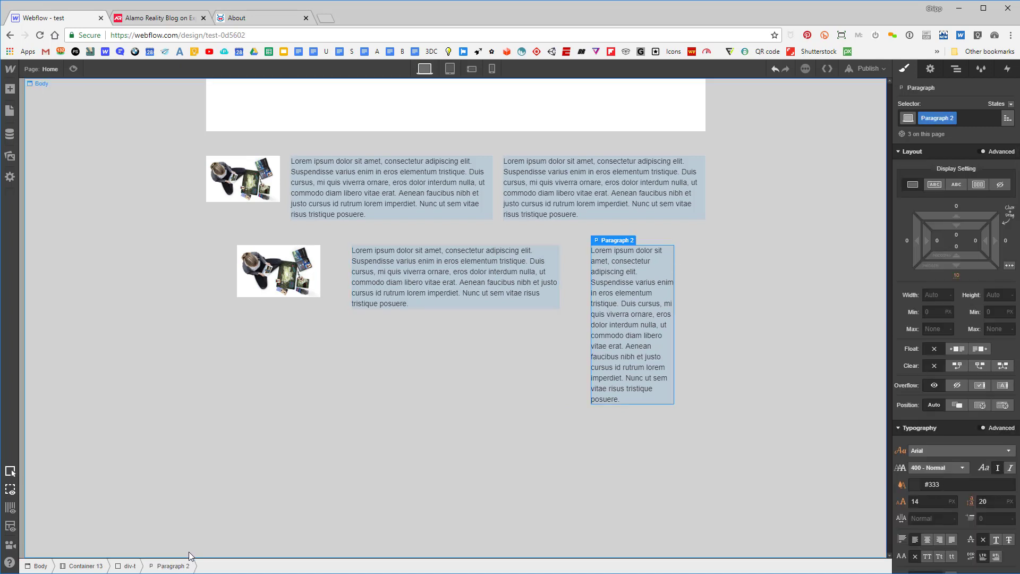
left_click(132, 567)
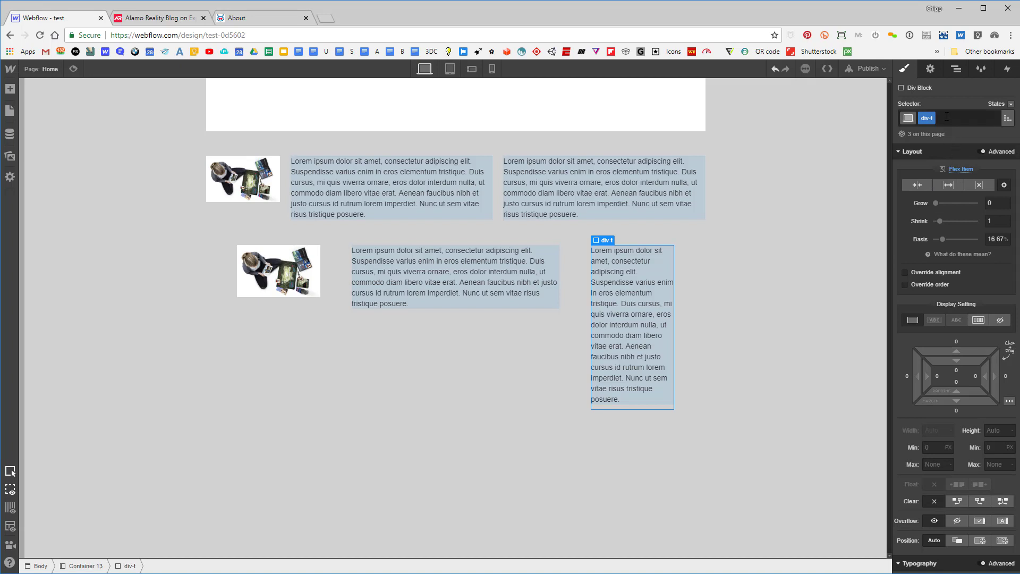
left_click(947, 117)
type("b")
key("Return")
Set the flex basis of the last paragraph's div block to 500/12 percent and deselect it.
left_click(1001, 240)
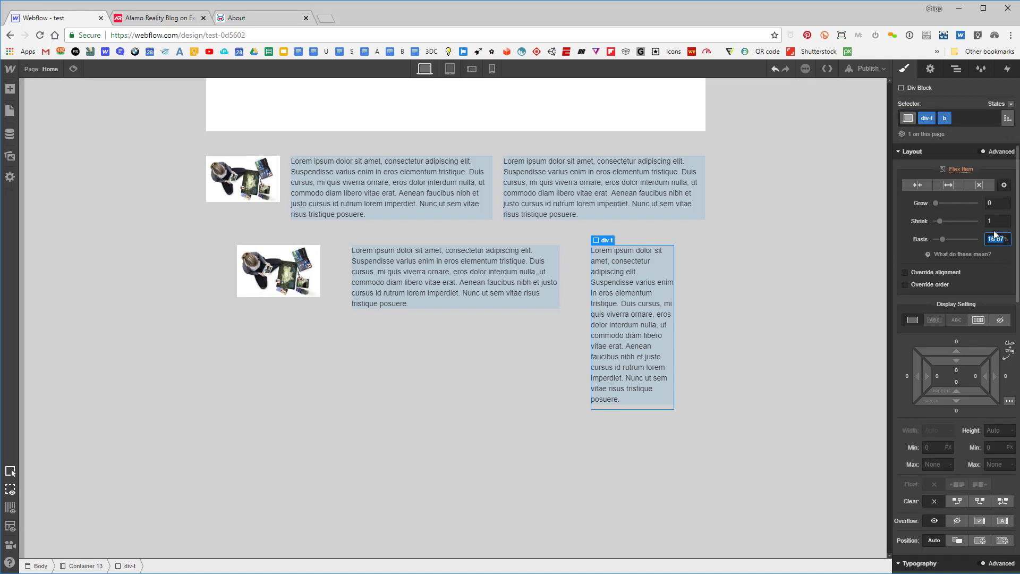
type("500/12")
key("Return")
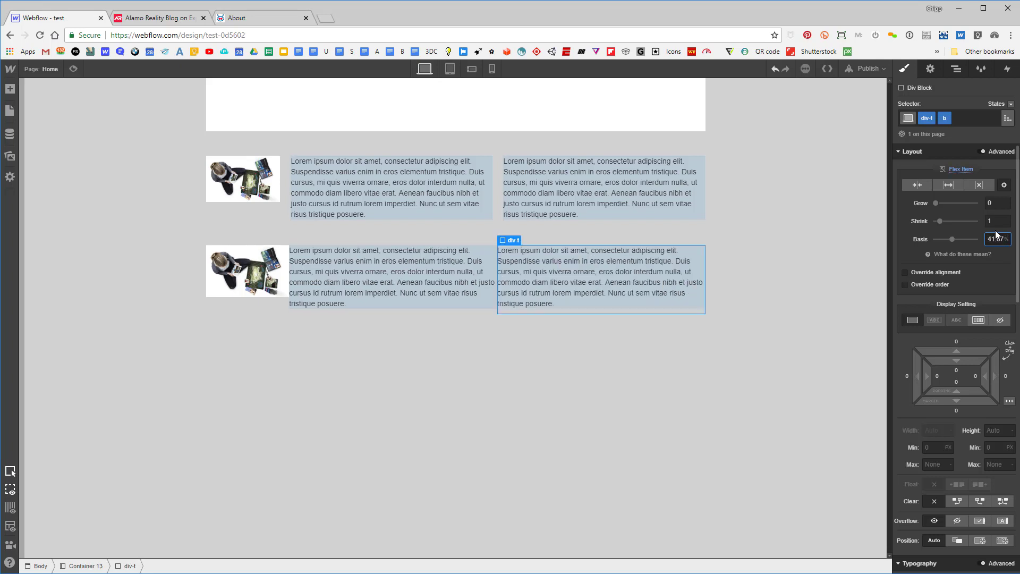
left_click(669, 348)
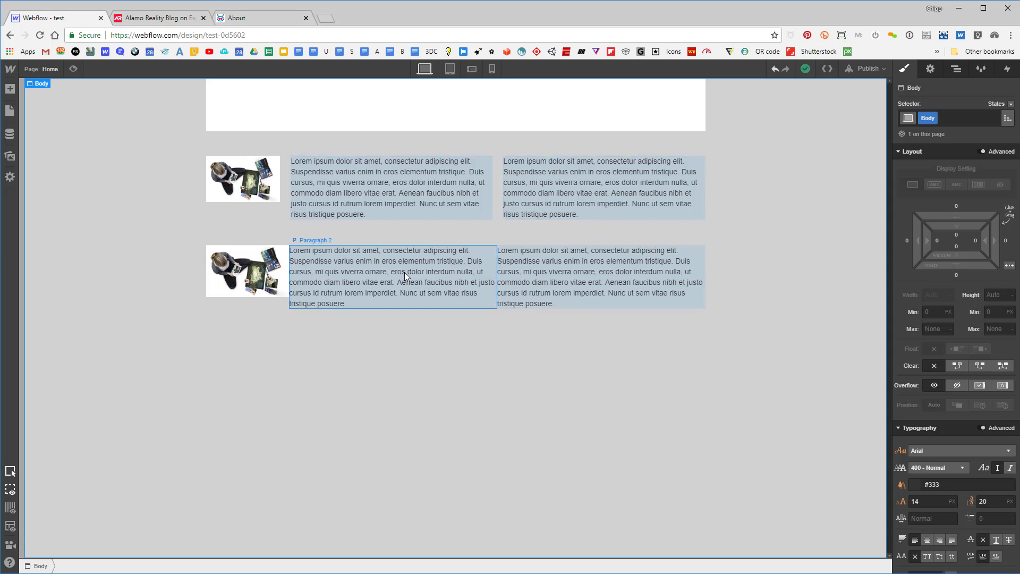
Give the div block class used around the lower image a left and right padding of 10 px.
left_click(257, 266)
left_click(128, 566)
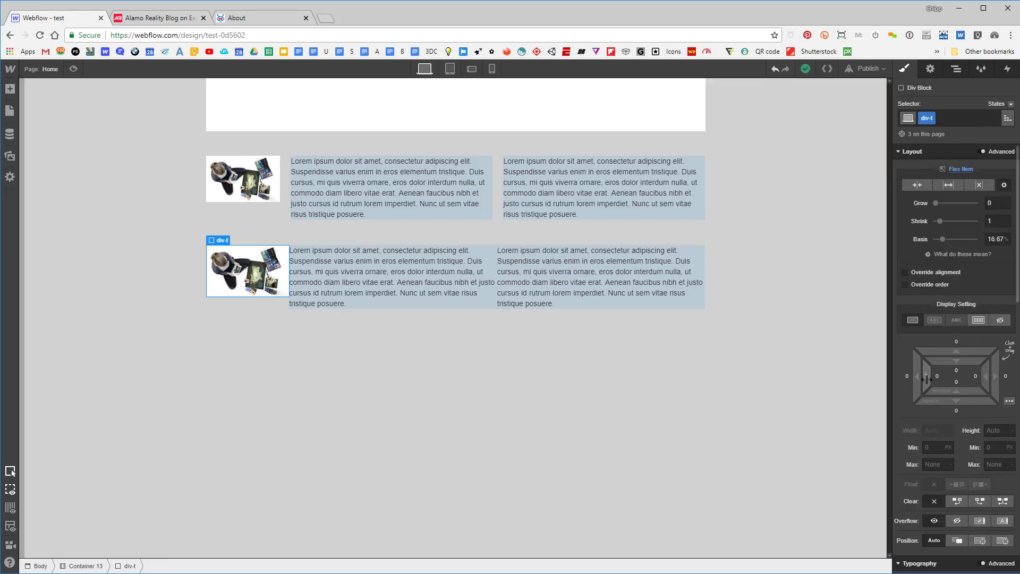
left_click_drag(927, 376, 945, 382)
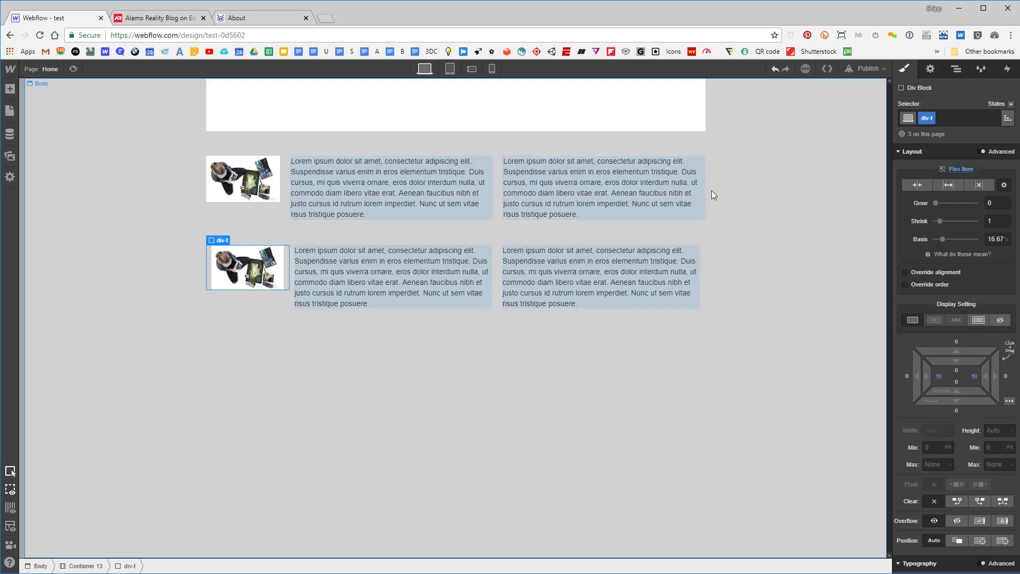
left_click(463, 383)
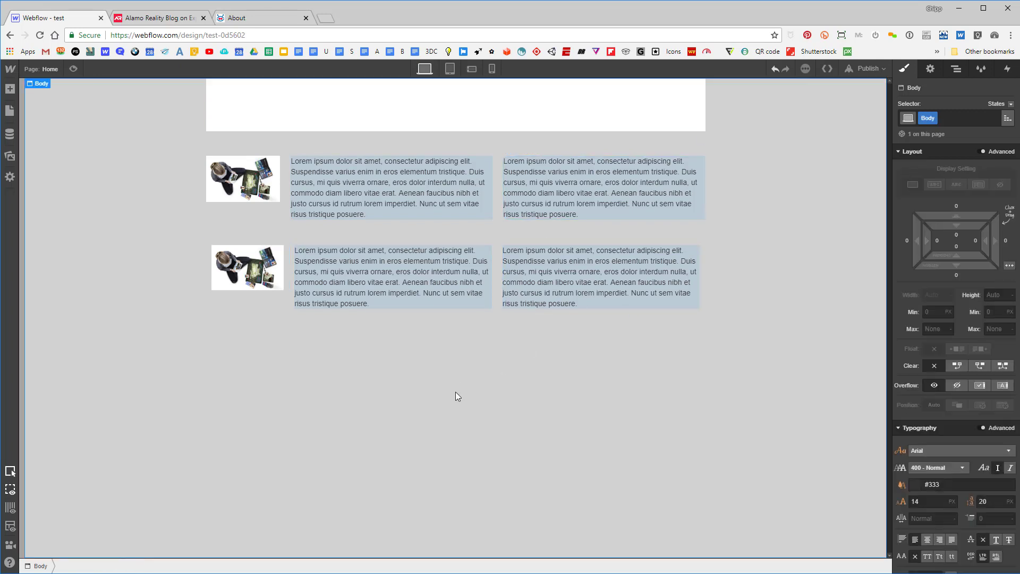
Select the lower flex container and turn on X-ray mode to compare the spacing of both layouts.
left_click(247, 306)
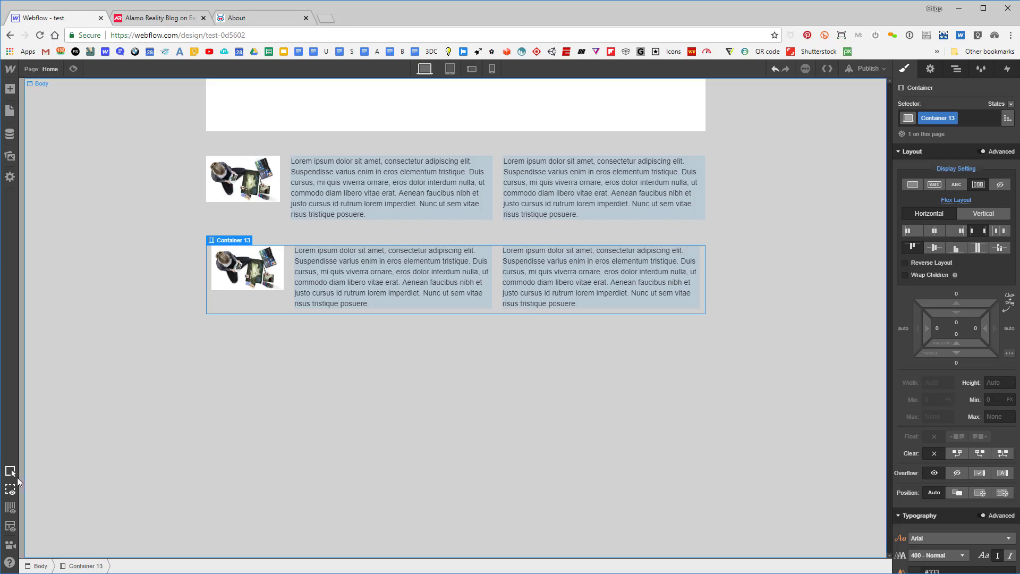
left_click(10, 527)
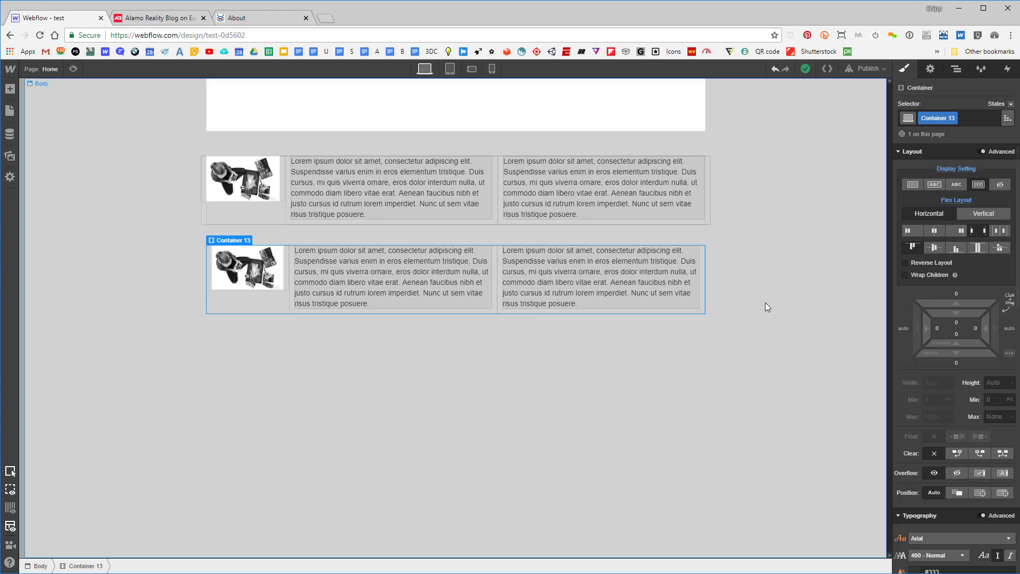
left_click(751, 292)
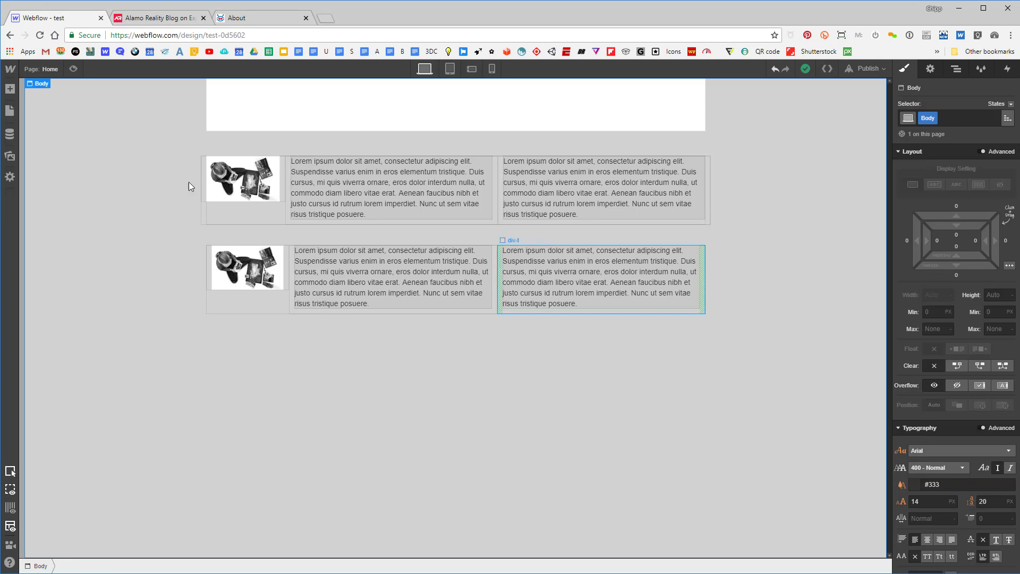
Add a div block below the lower flex container and give that container a bottom margin of 44 px.
left_click(12, 90)
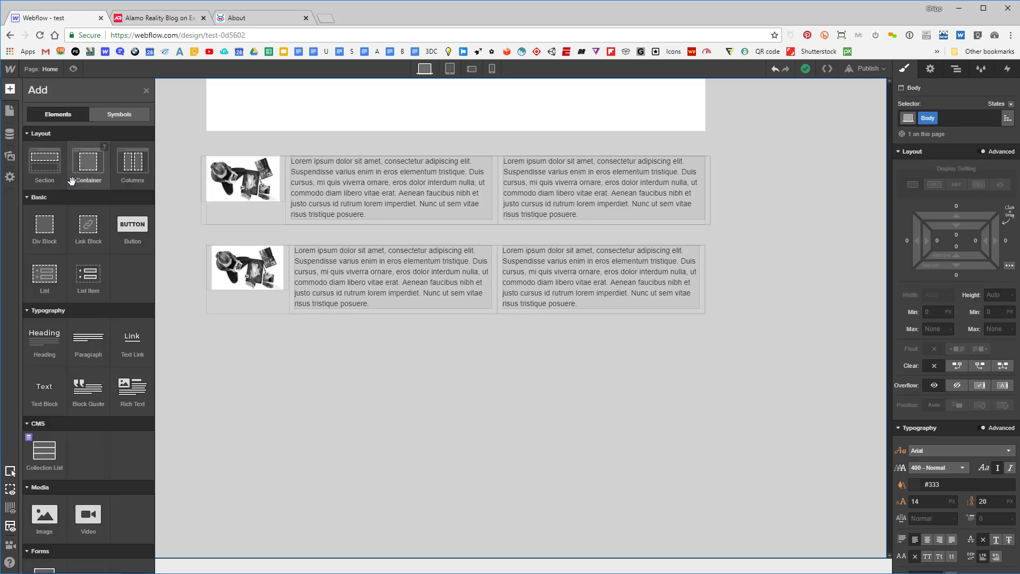
left_click_drag(48, 230, 265, 359)
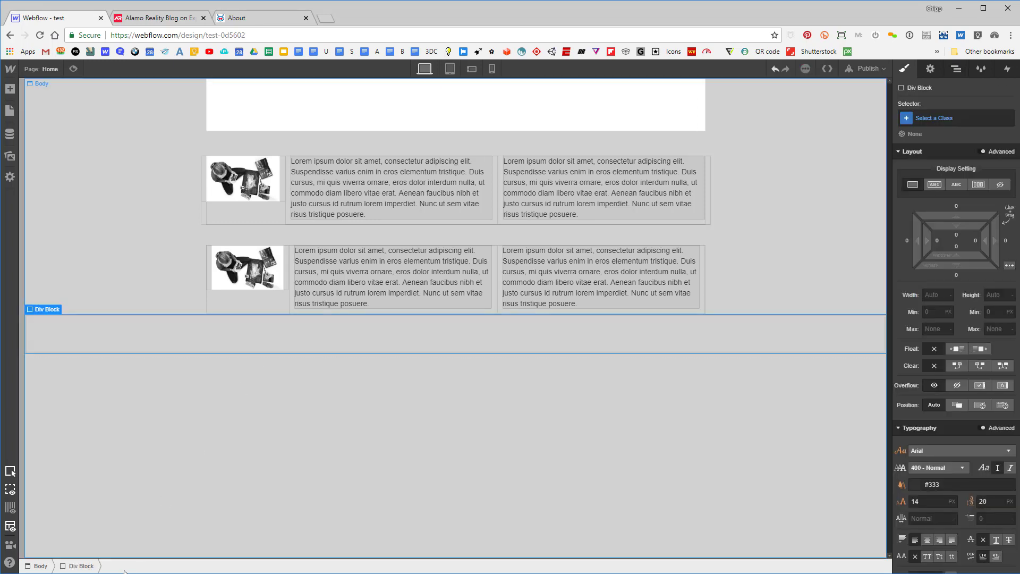
left_click(241, 309)
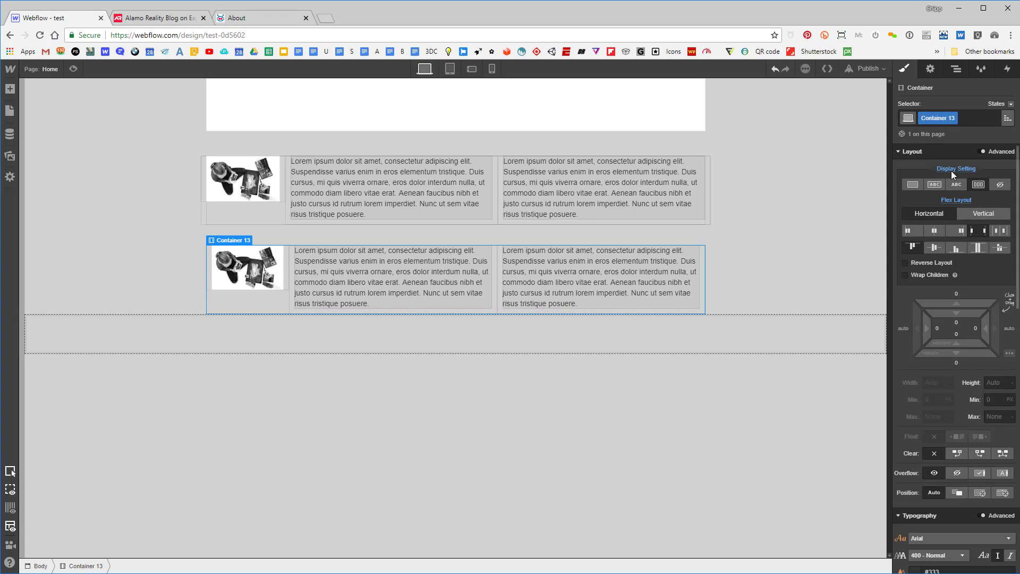
left_click_drag(955, 352, 968, 424)
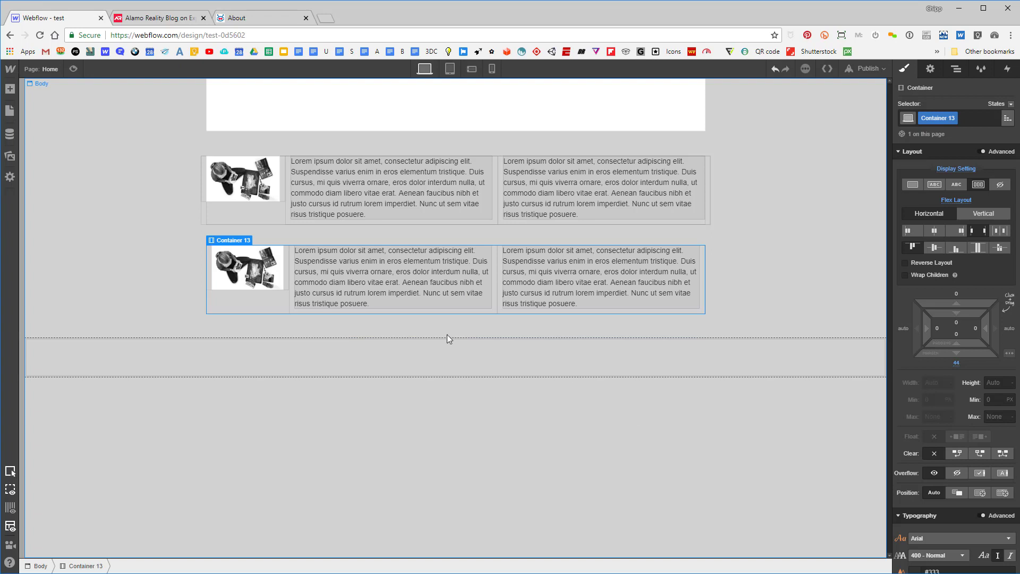
Make the new div block 940 px wide and 100 px high, centred horizontally with automatic side margins.
left_click(208, 272)
left_click(255, 360)
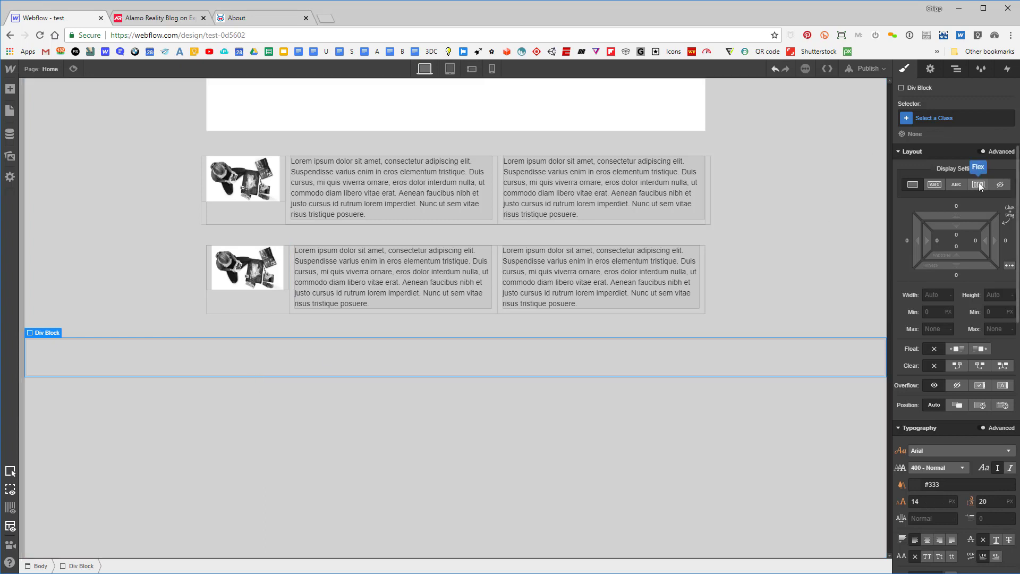
left_click(936, 290)
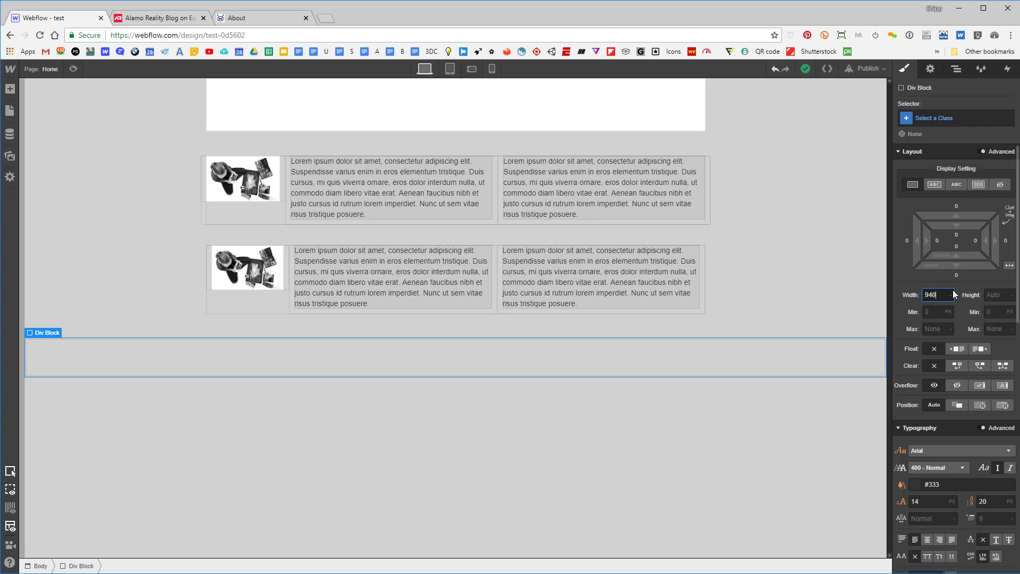
type("940")
key("Return")
left_click(992, 295)
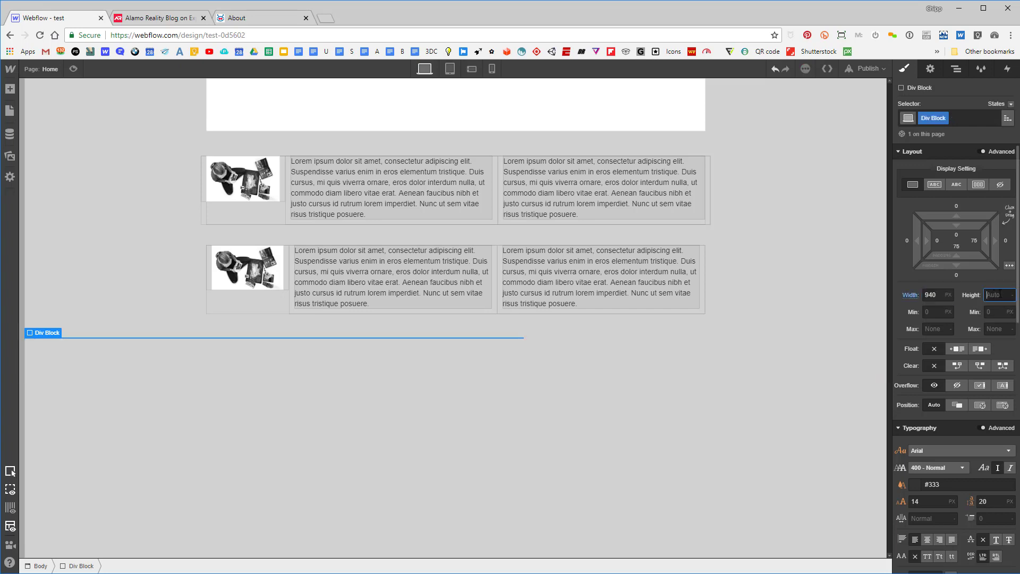
type("100")
key("Return")
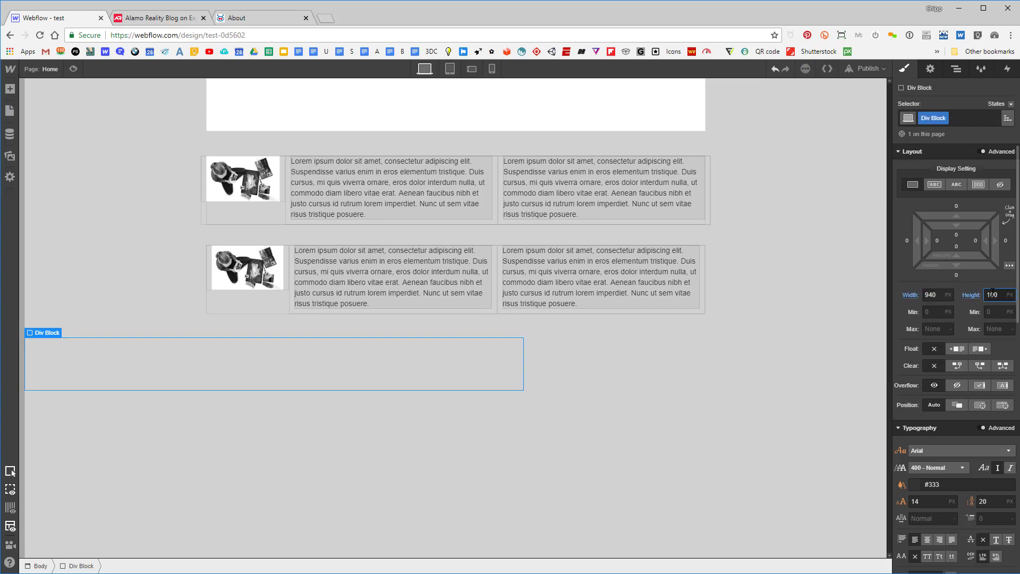
left_click(1011, 266)
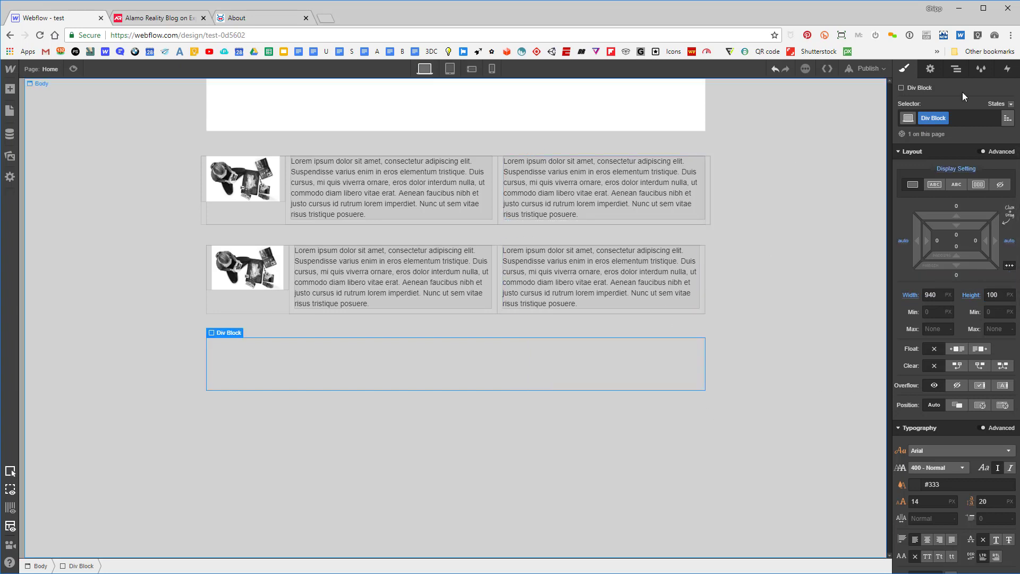
Rename the new div block's class to div-flex-wrapper.
left_click(945, 118)
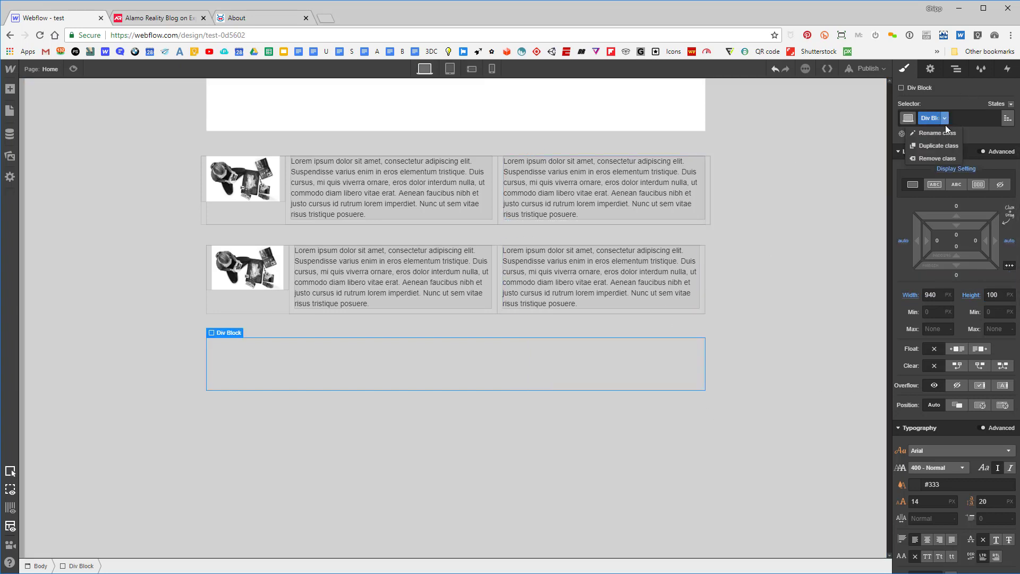
left_click(938, 134)
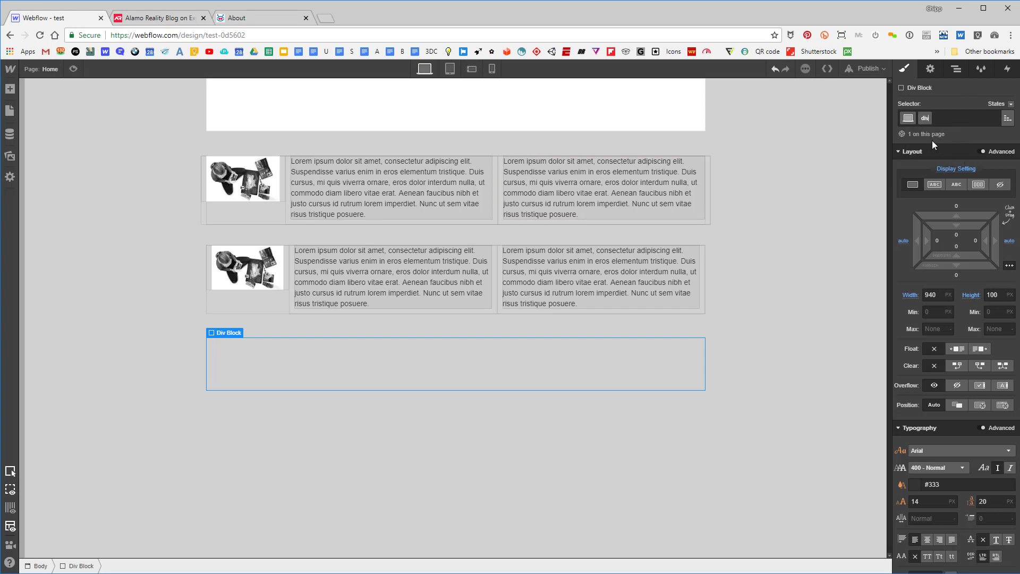
type("div-wrapp")
key("Return")
type("apper")
key("Return")
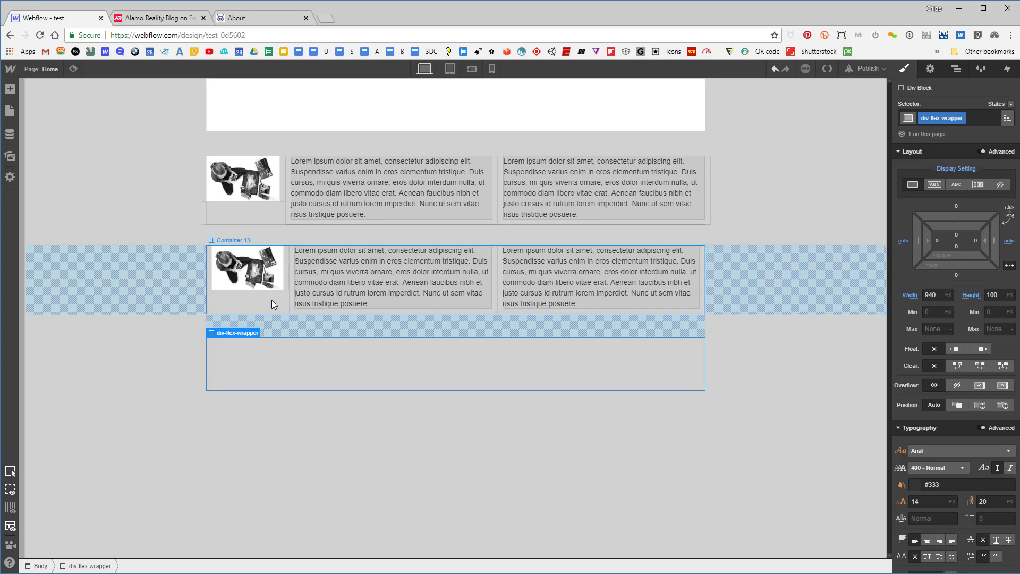
Open the Navigator and collapse Container 13 together with its three child div blocks.
left_click(956, 69)
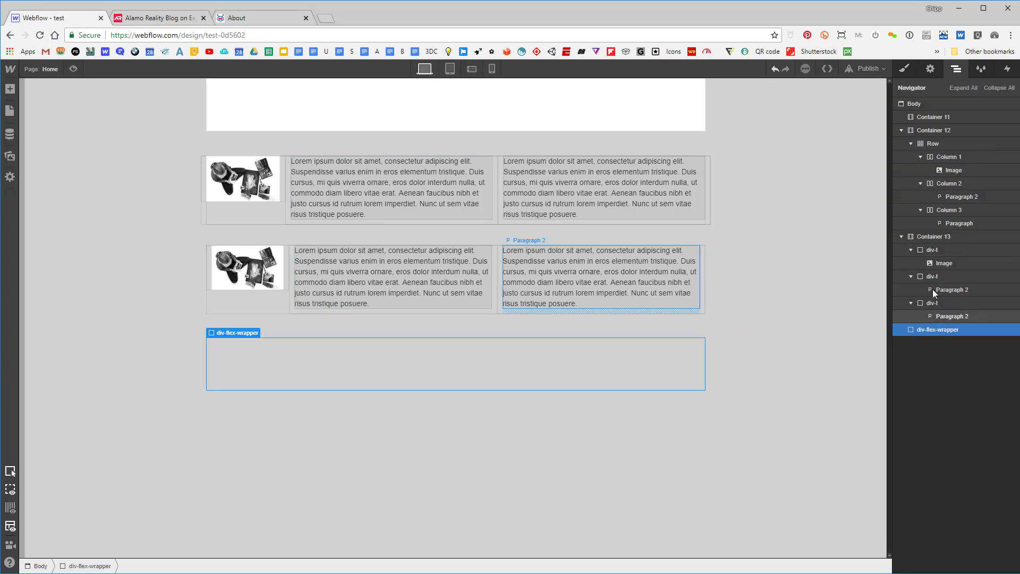
left_click(911, 249)
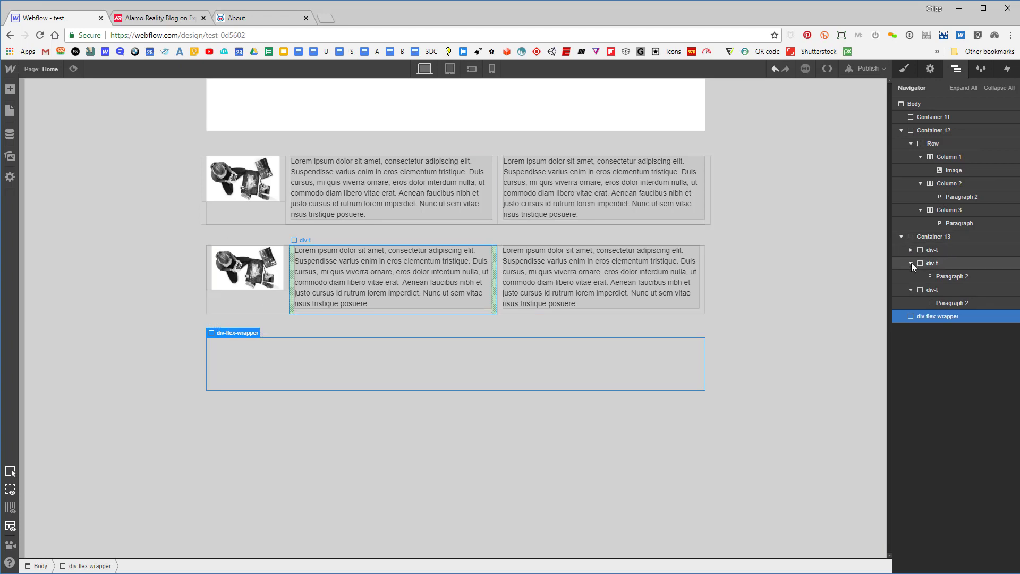
left_click(911, 263)
left_click(912, 277)
left_click(902, 237)
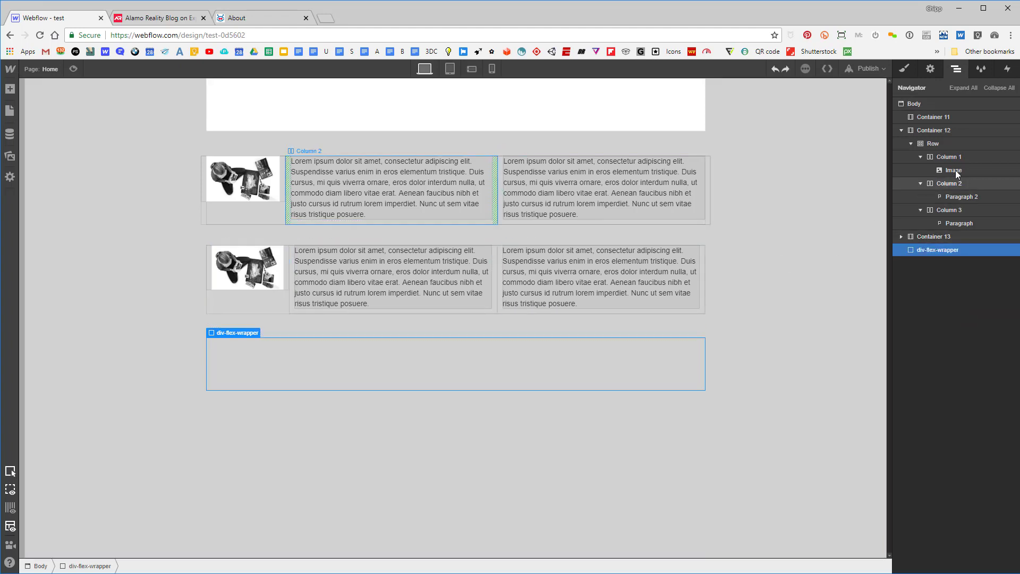
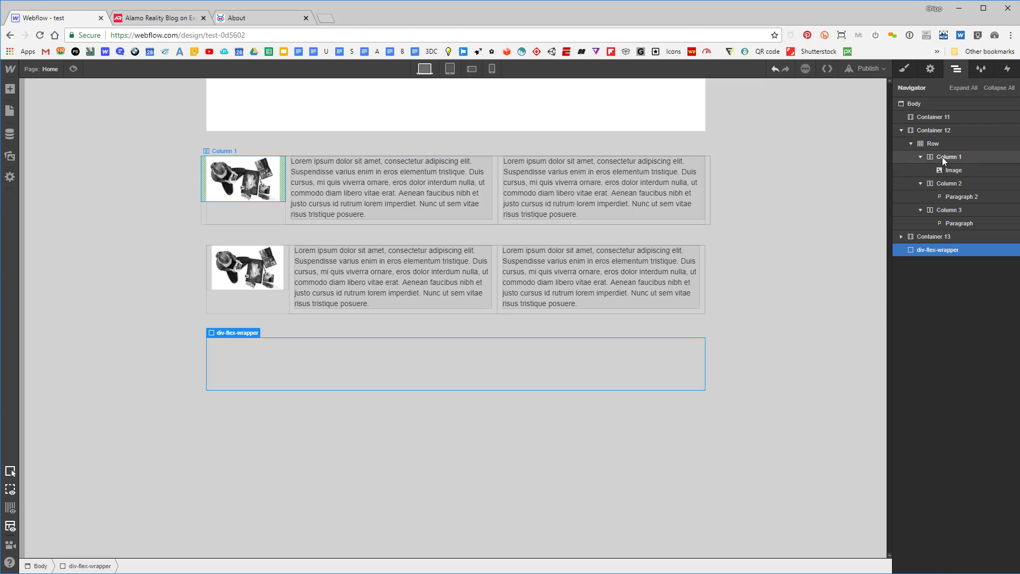
Try to copy Column 1 of Container 12 into div-flex-wrapper and undo the paste.
left_click(941, 157)
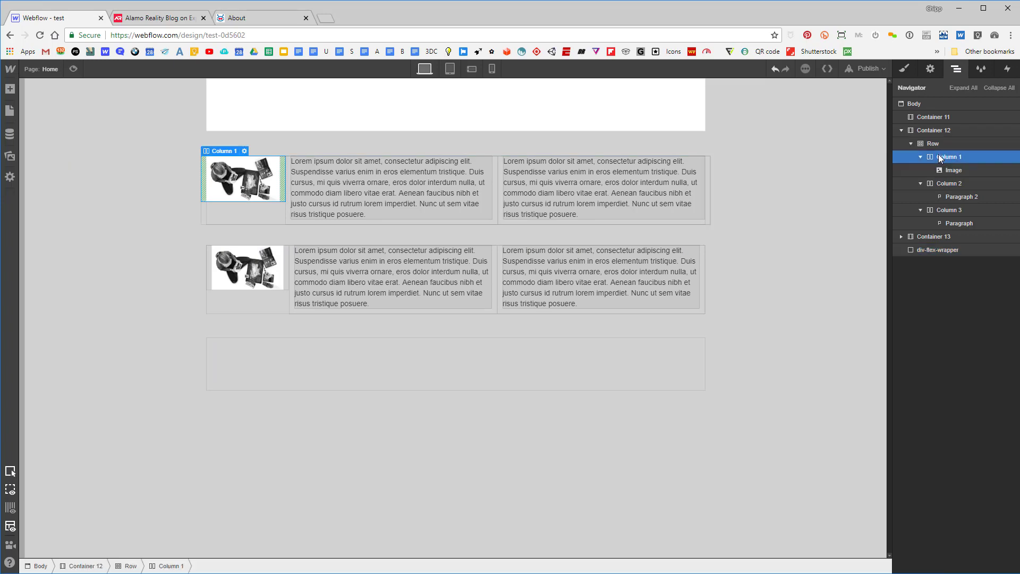
left_click(944, 250)
key("ctrl+v")
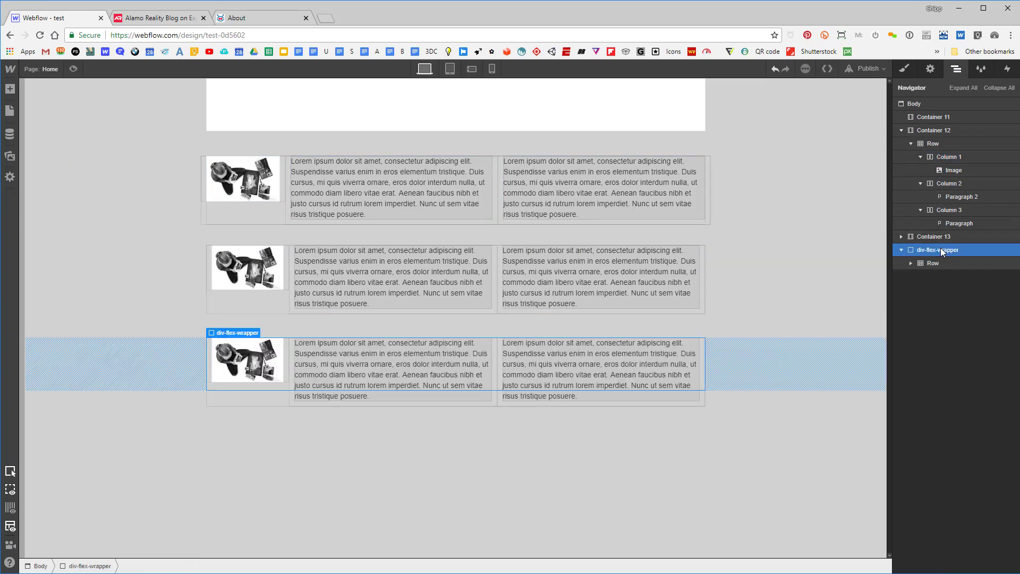
left_click(952, 183)
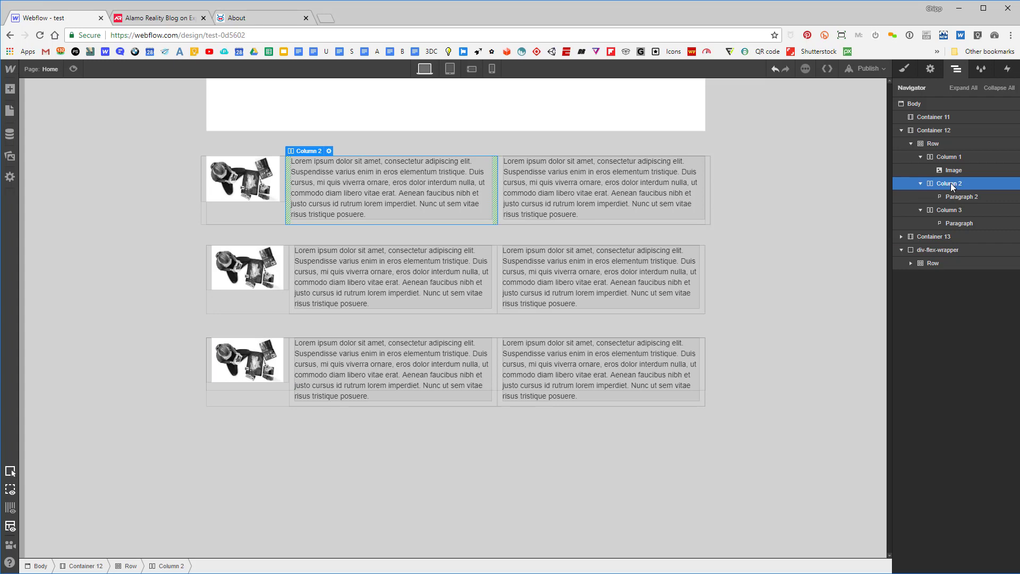
key("ctrl+z")
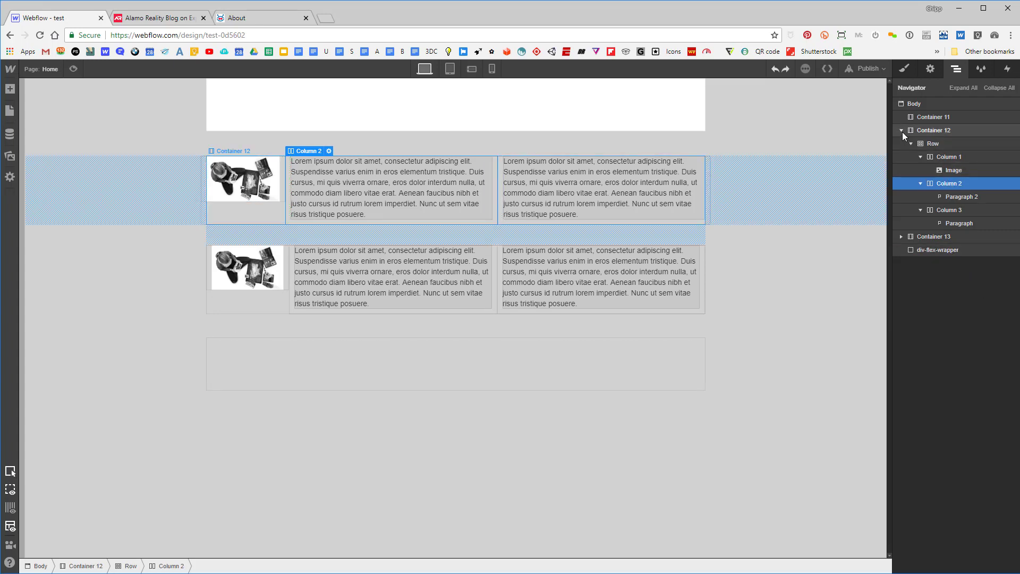
Copy the three div-t blocks from Container 13, one image and two paragraphs, into div-flex-wrapper in the same order.
left_click(901, 236)
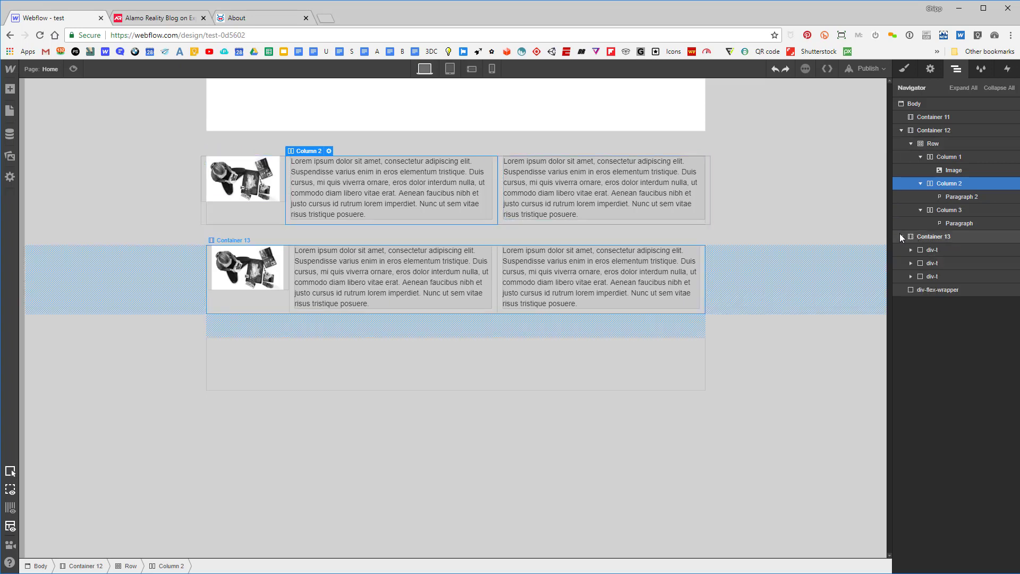
left_click(931, 250)
key("ctrl+c")
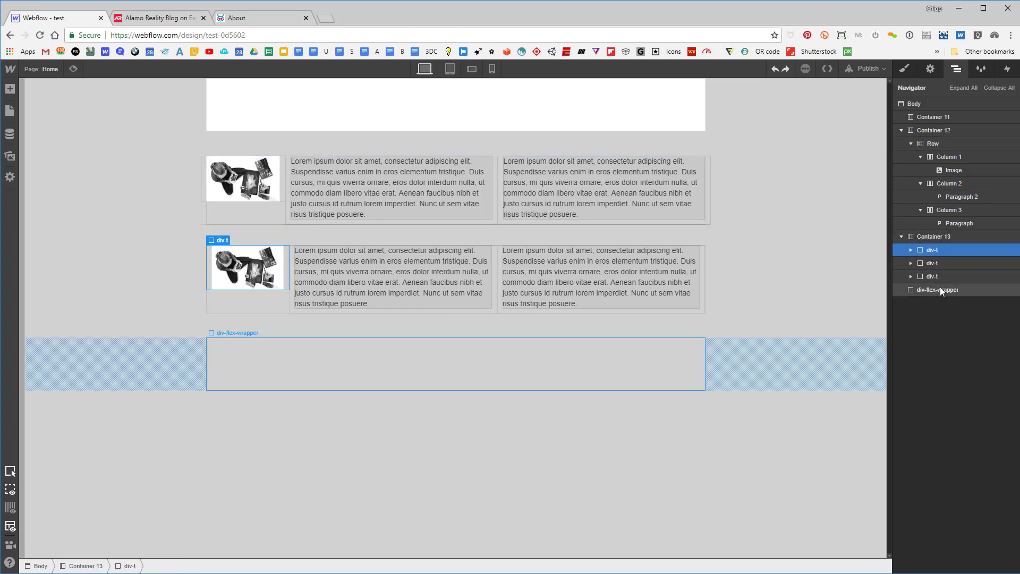
left_click(940, 288)
key("ctrl+v")
left_click(936, 262)
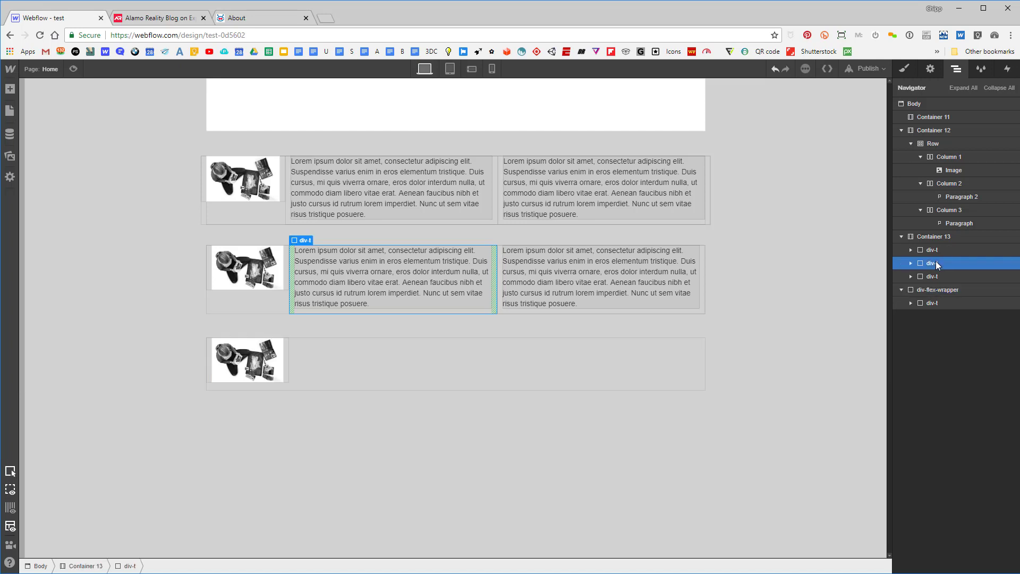
left_click(937, 291)
key("ctrl+v")
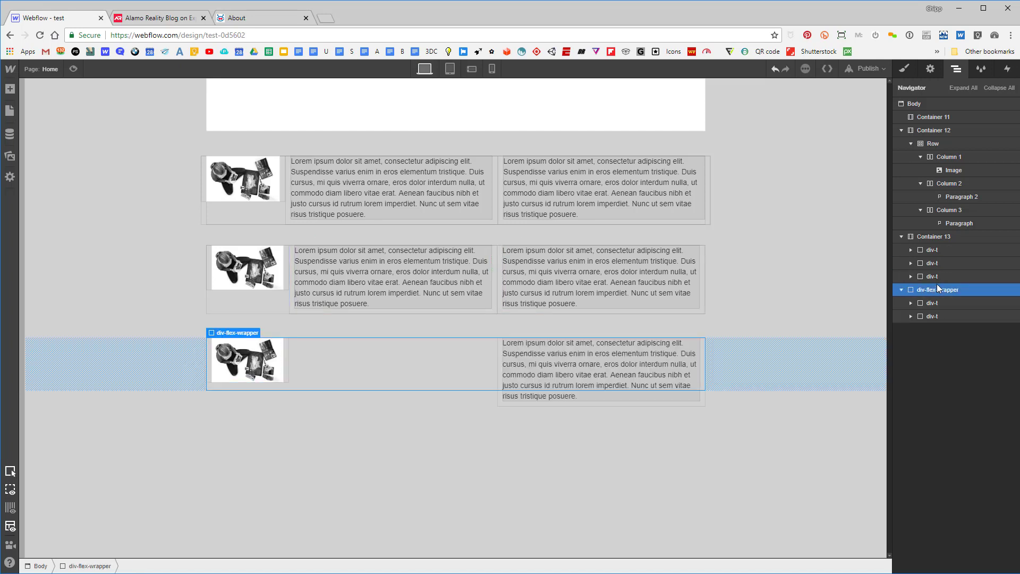
left_click(936, 275)
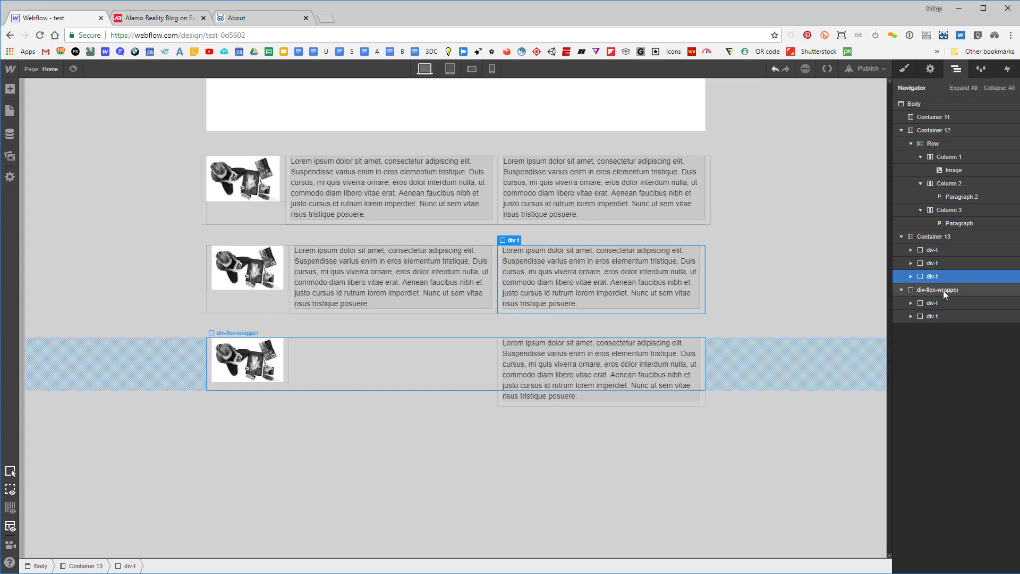
left_click(943, 289)
key("ctrl+v")
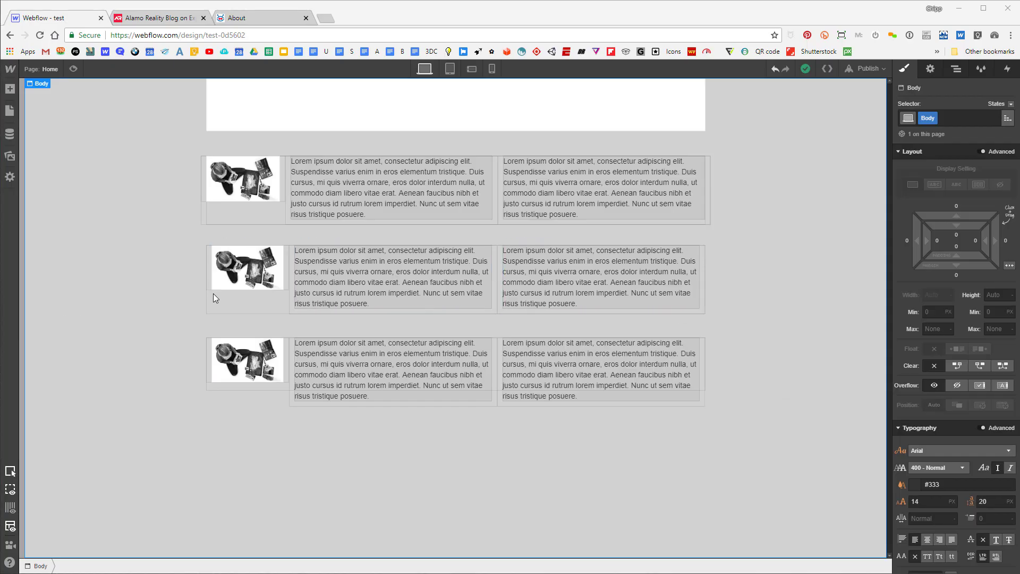
Check the sizing options of Container 13 and set the width of div-flex-wrapper to 960 px.
left_click(216, 296)
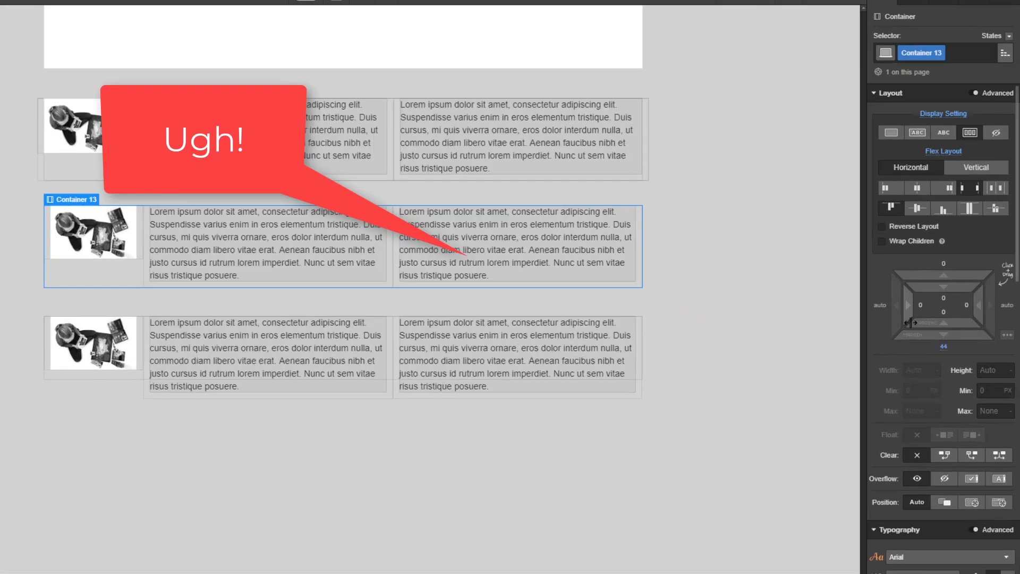
mouse_move(927, 384)
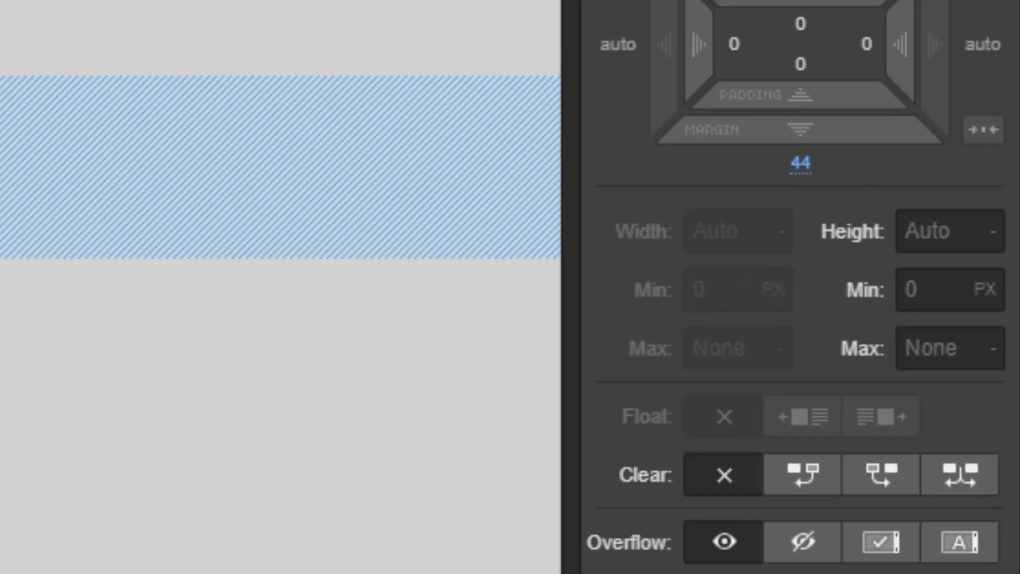
left_click(273, 389)
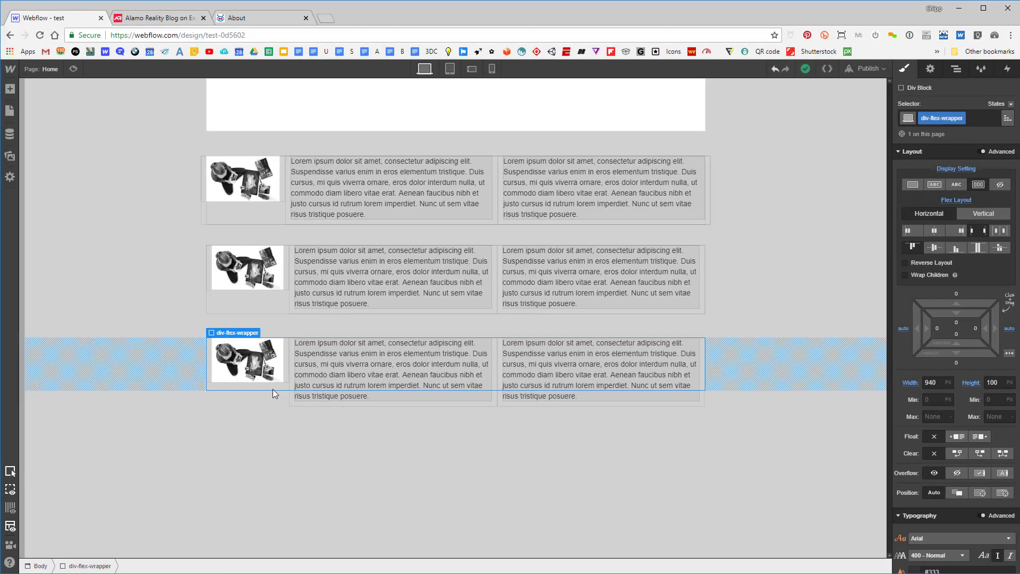
left_click(931, 381)
type("960")
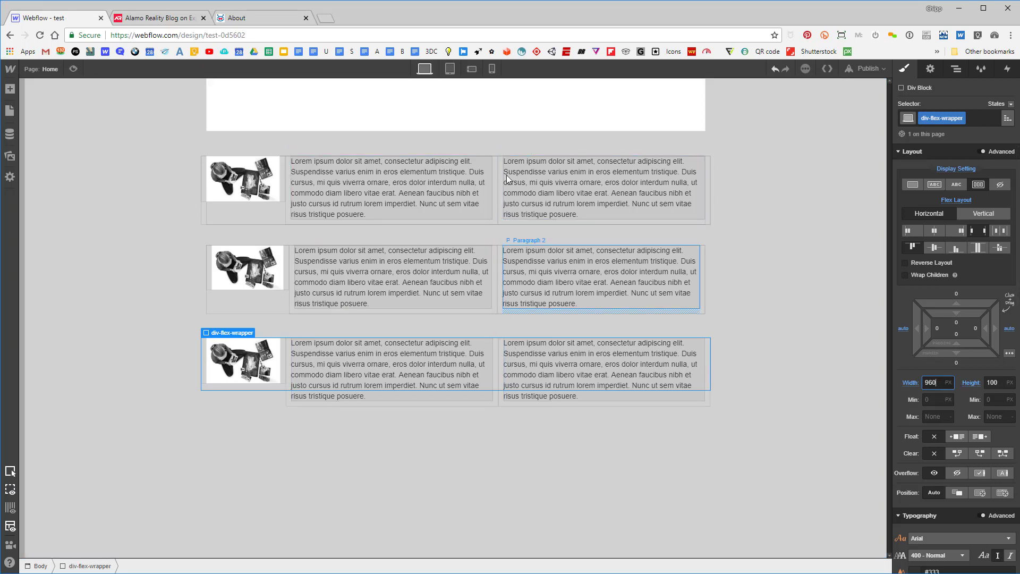
Hide Container 13 by setting its display to none.
left_click(208, 275)
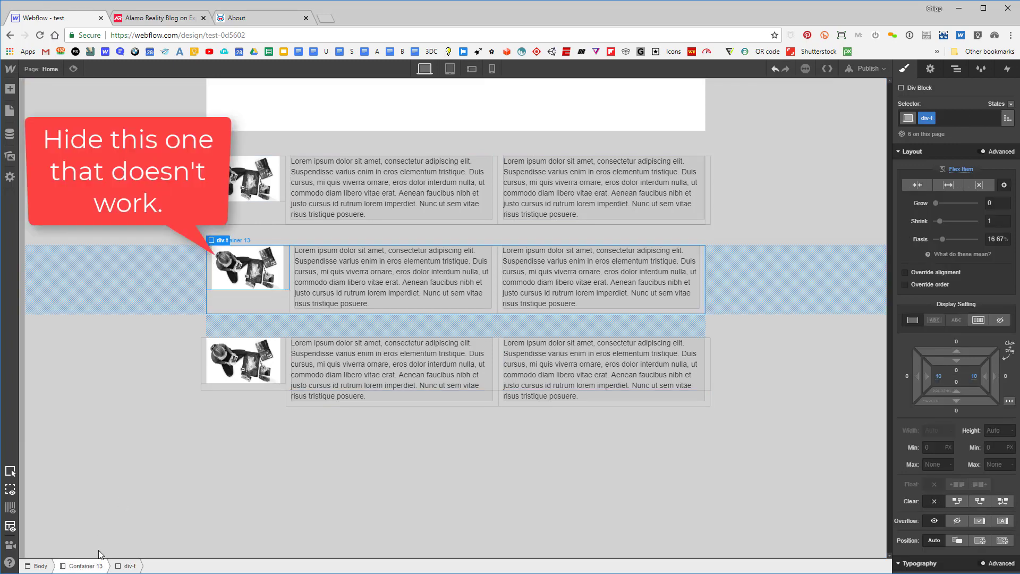
left_click(81, 564)
left_click(1000, 185)
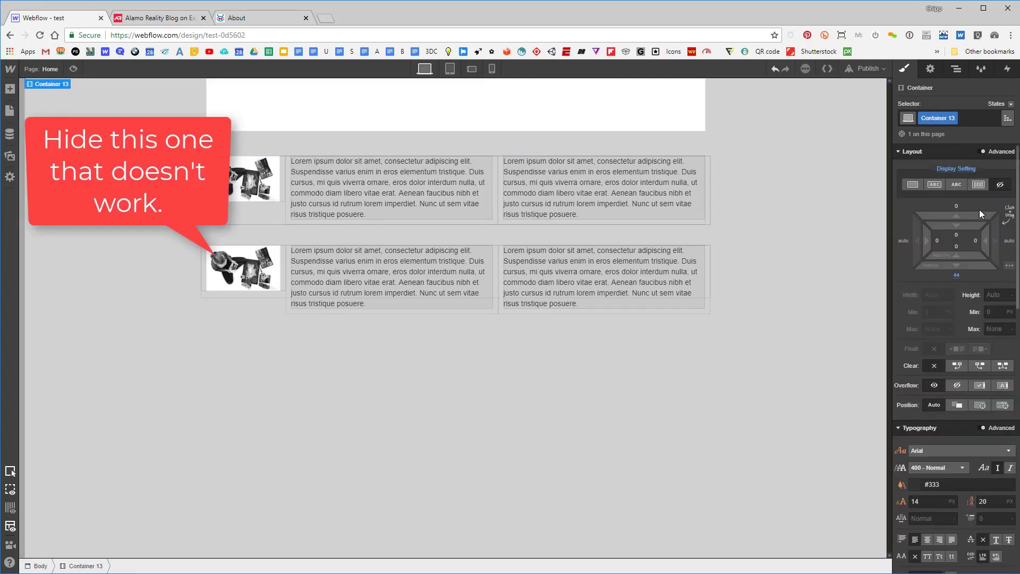
left_click(171, 255)
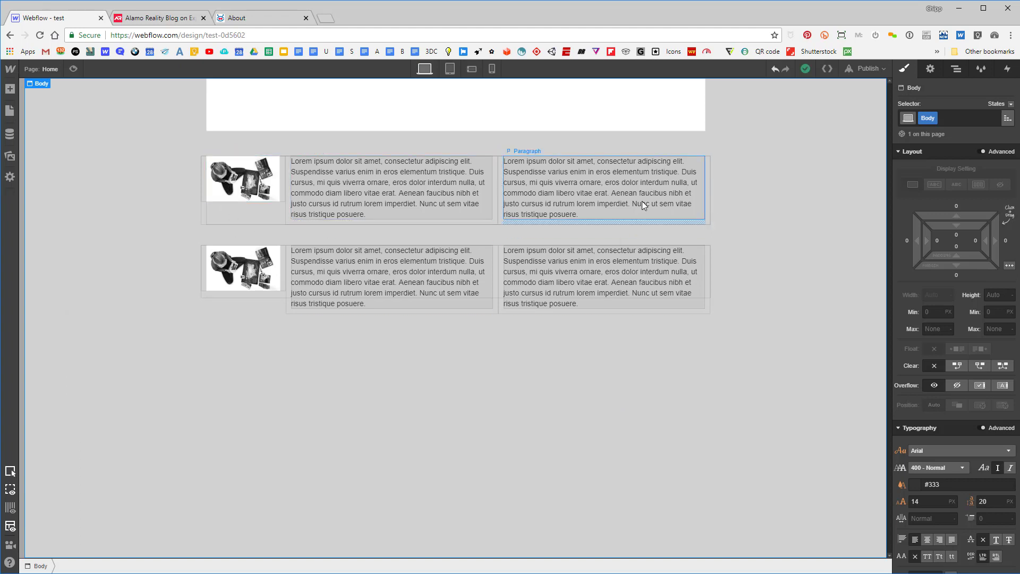
Change the row in Container 12 to a layout of two equal columns.
left_click(257, 180)
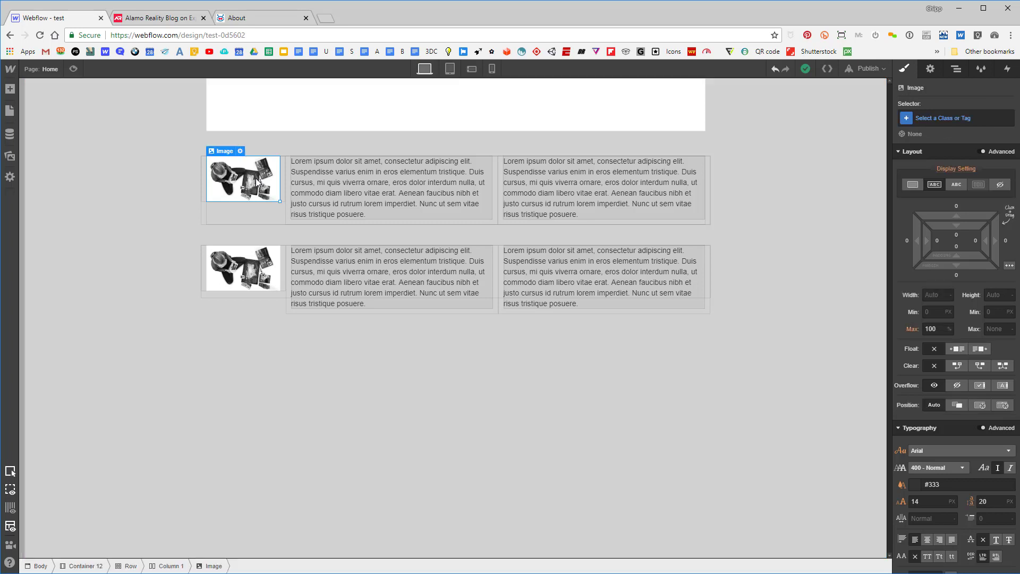
left_click(247, 210)
left_click(231, 151)
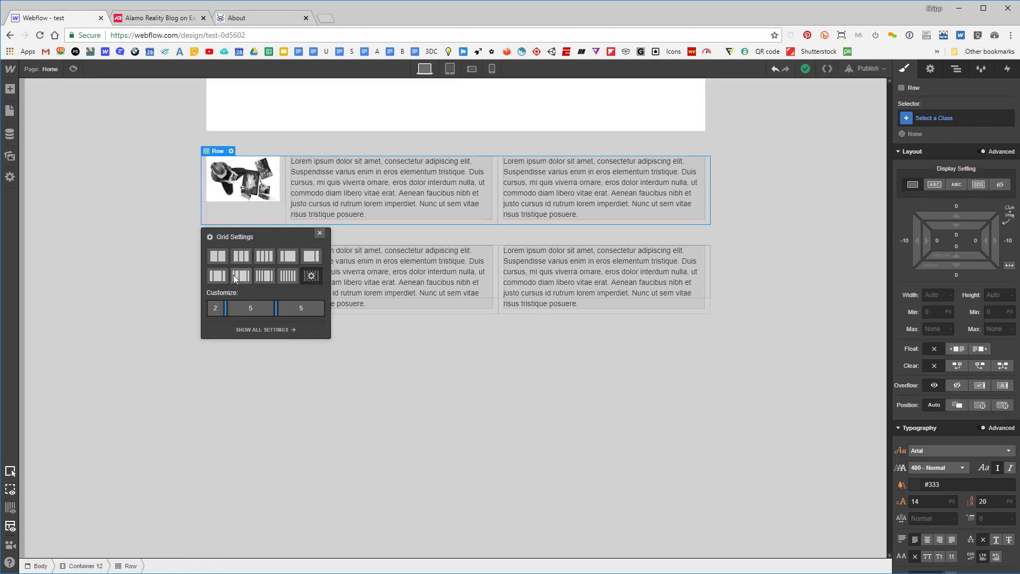
left_click(218, 257)
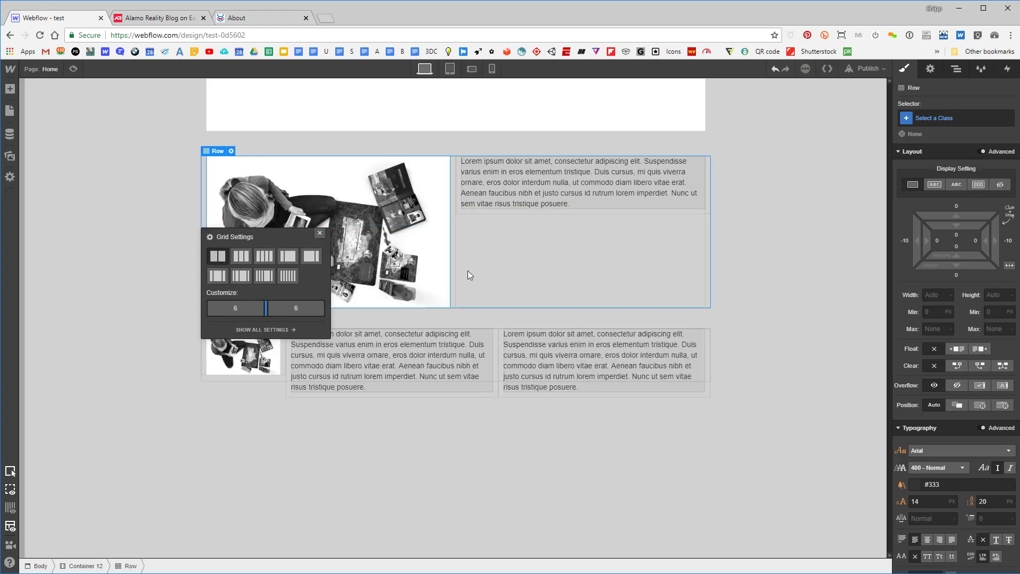
left_click(320, 232)
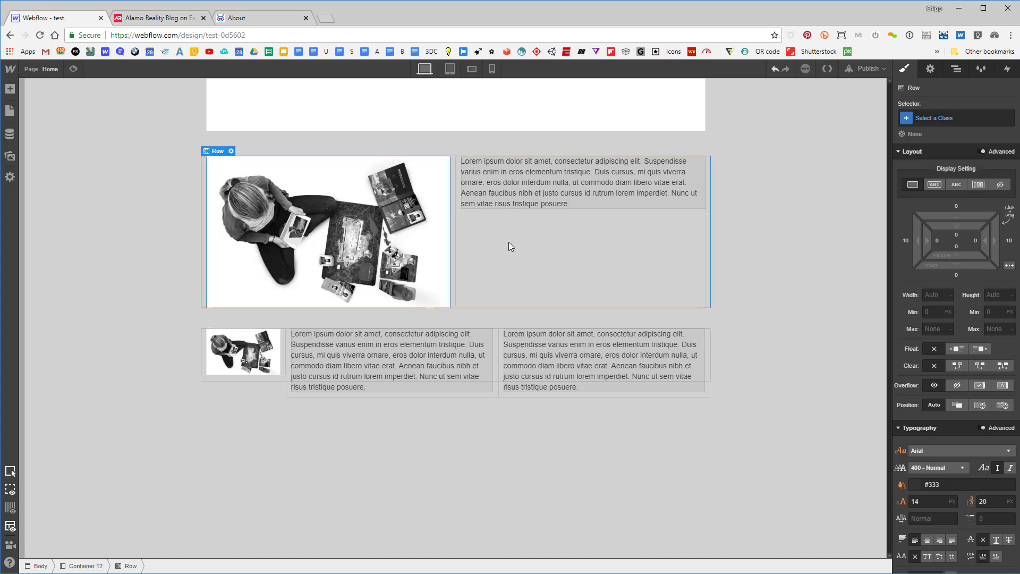
Change the row to three equal columns, turn off X-ray mode and copy the second column's paragraph into the empty third column.
left_click(232, 151)
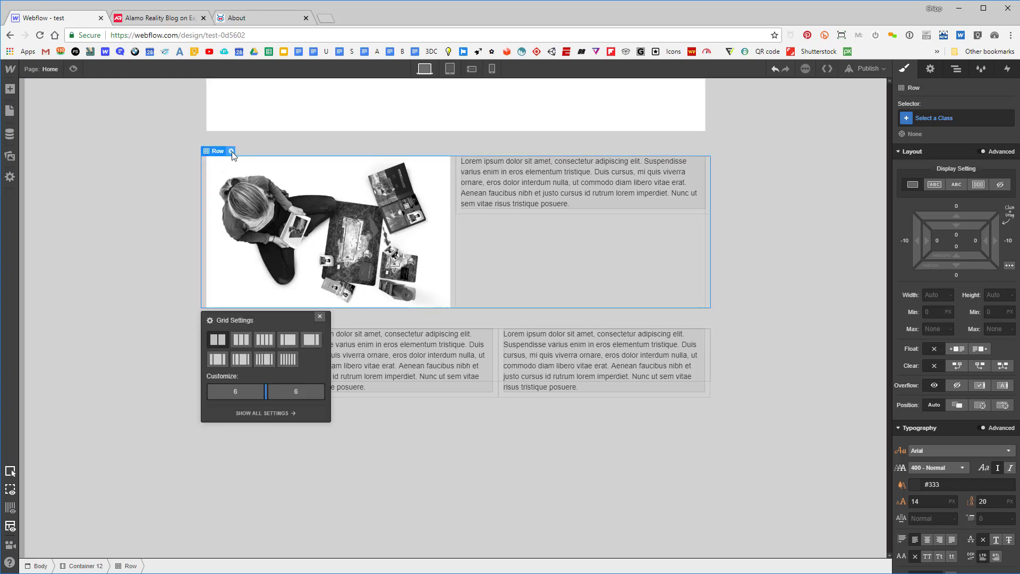
left_click(242, 341)
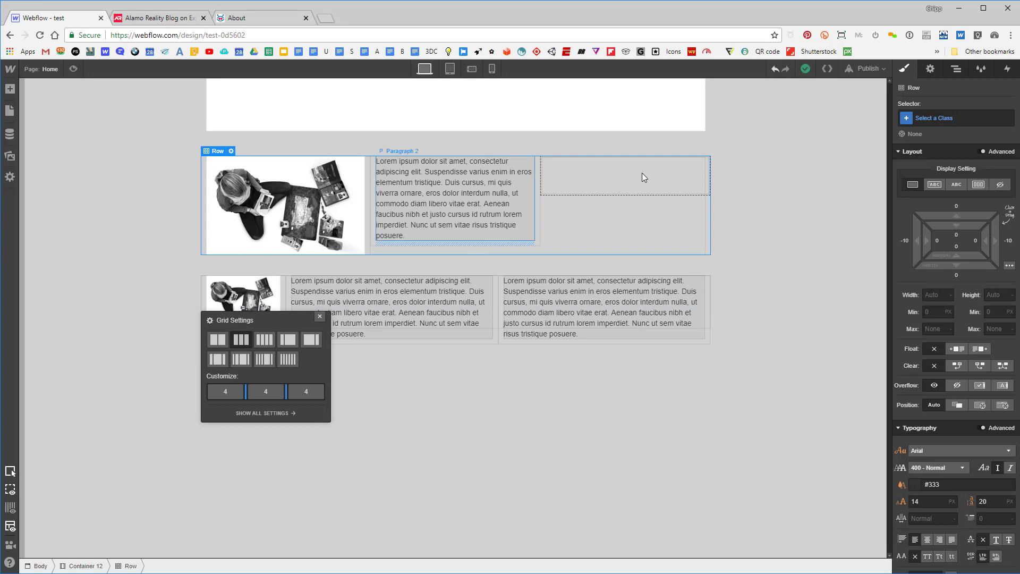
left_click(423, 197)
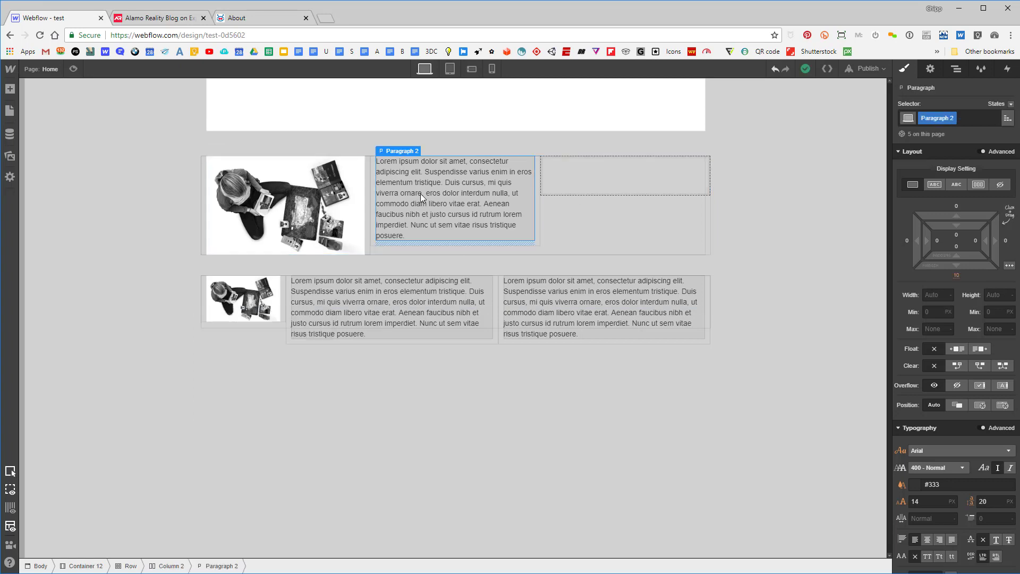
left_click(9, 526)
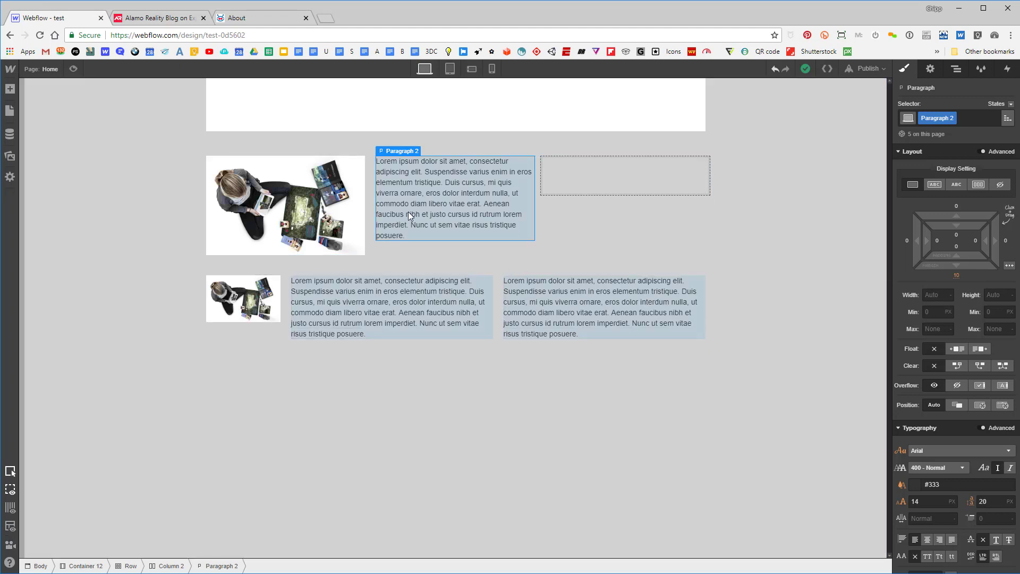
left_click(609, 184)
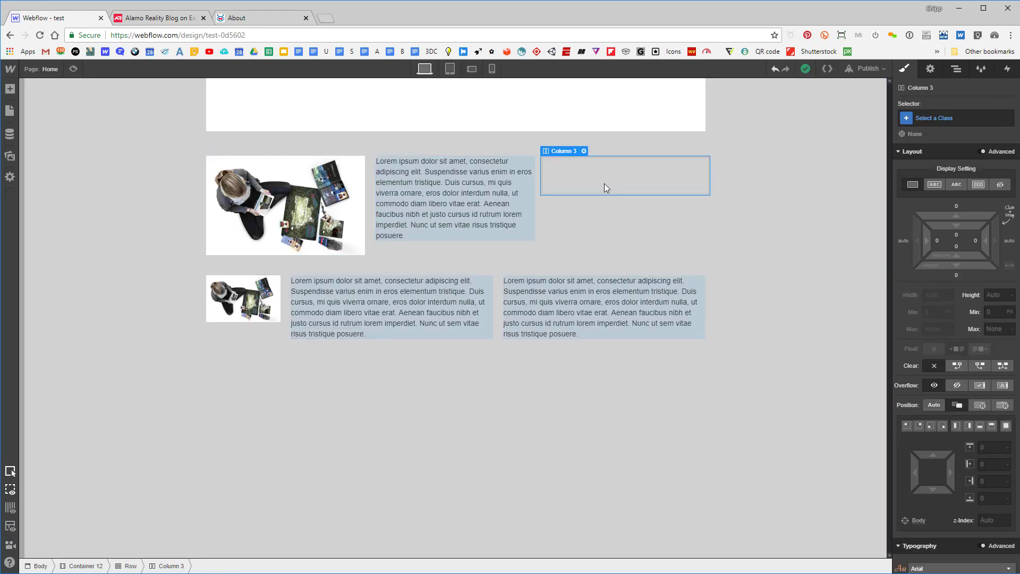
key("ctrl+v")
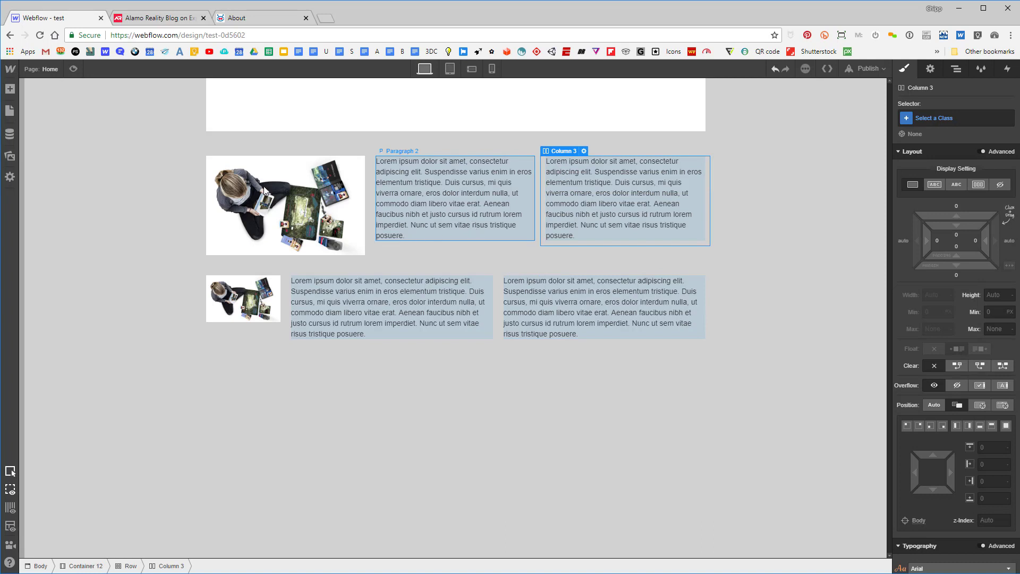
Customize the row's grid so its three columns span 2, 5 and 5 units.
double_click(272, 221)
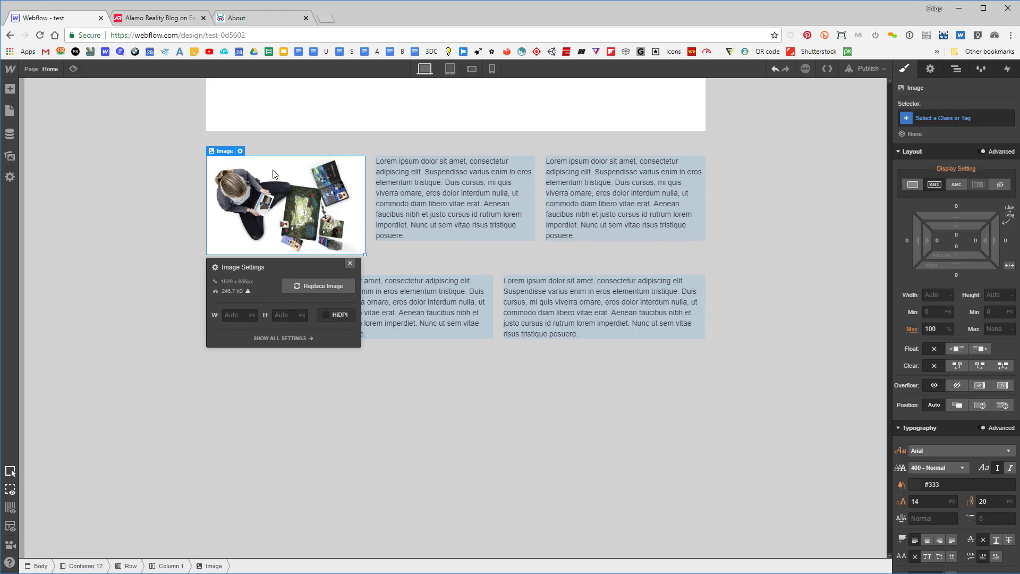
left_click(260, 148)
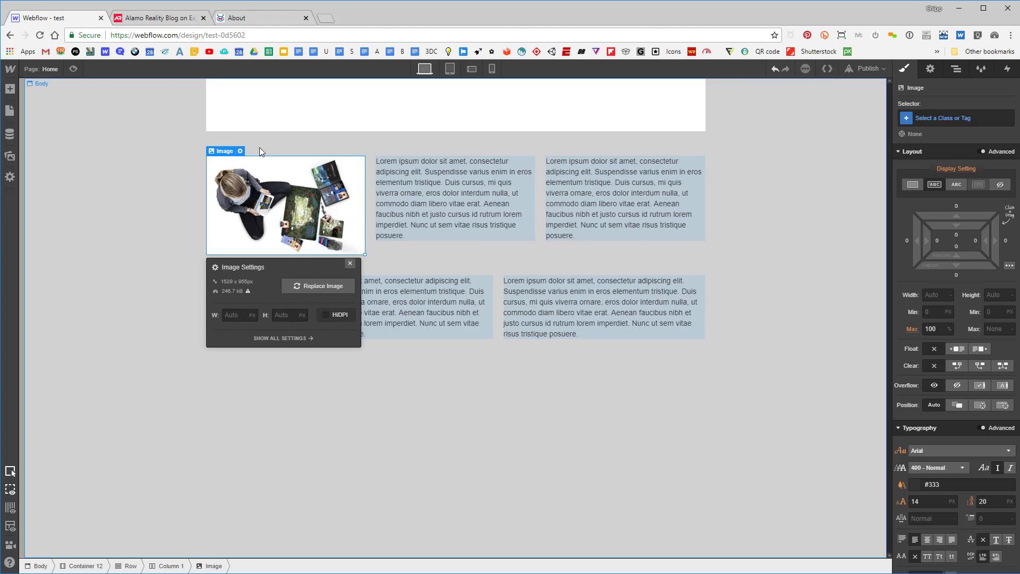
left_click(375, 199)
left_click(413, 151)
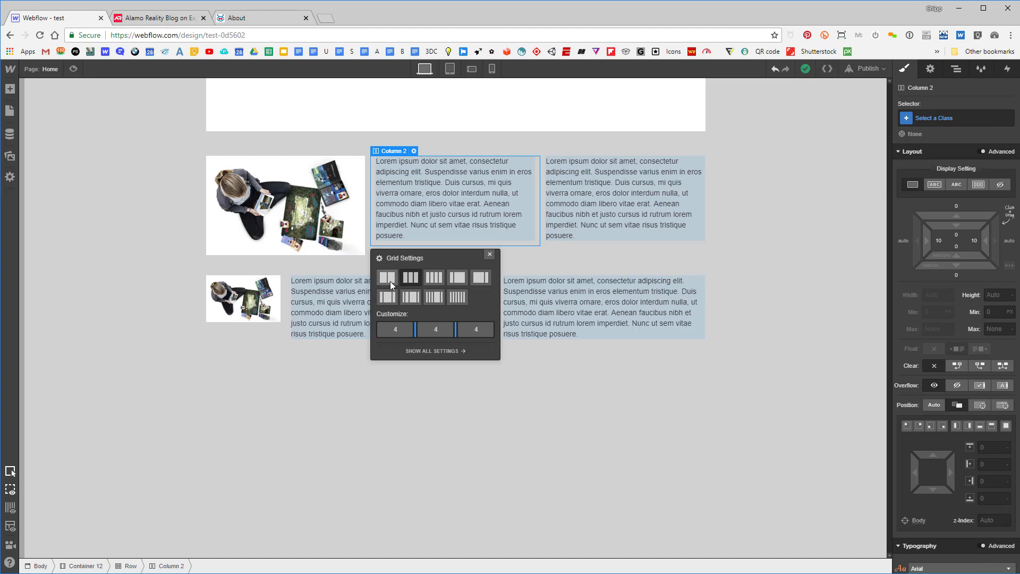
left_click_drag(416, 329, 442, 331)
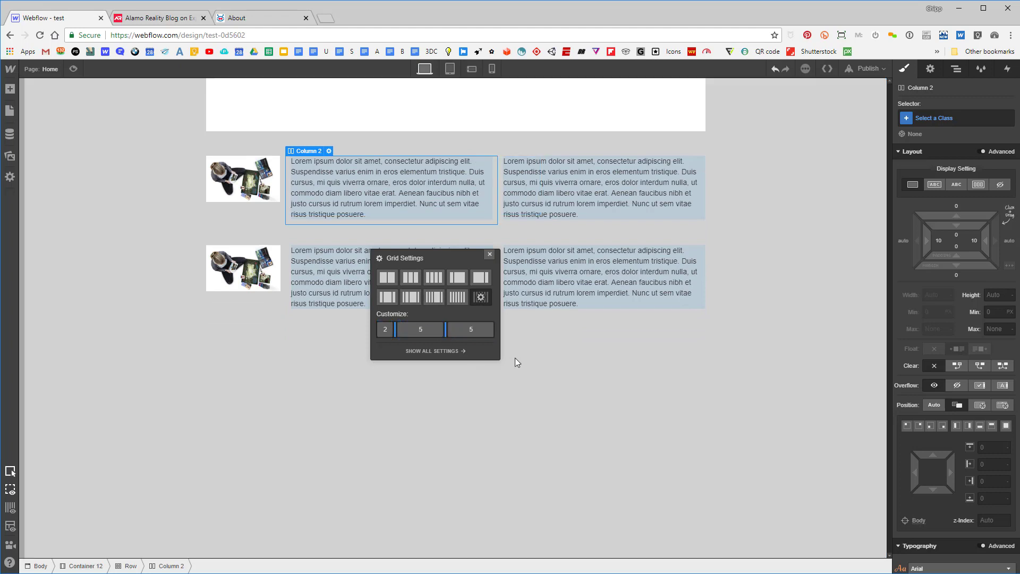
Hide the div-flex-wrapper block by setting its display to none.
left_click(536, 359)
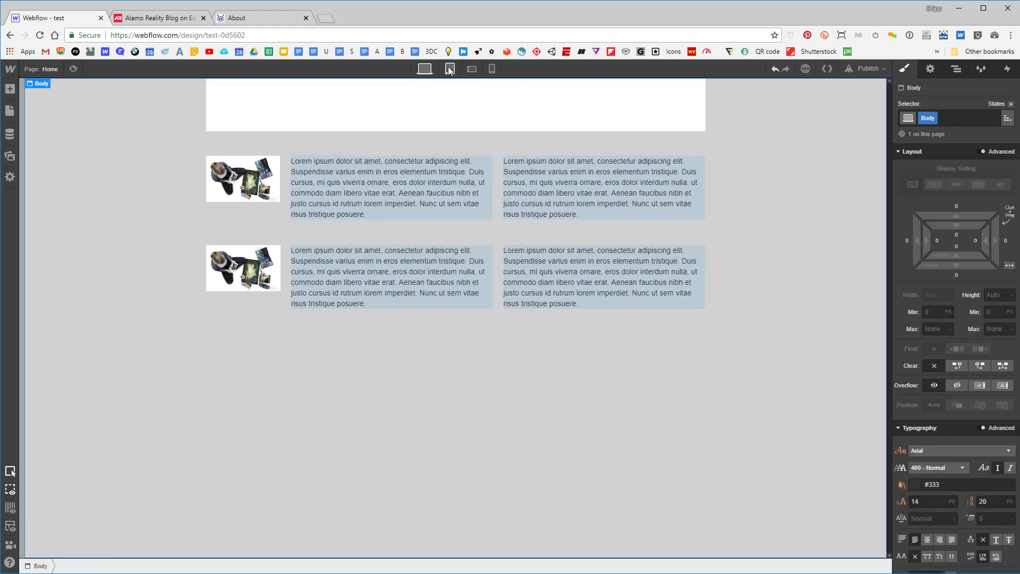
left_click(209, 292)
left_click(1001, 184)
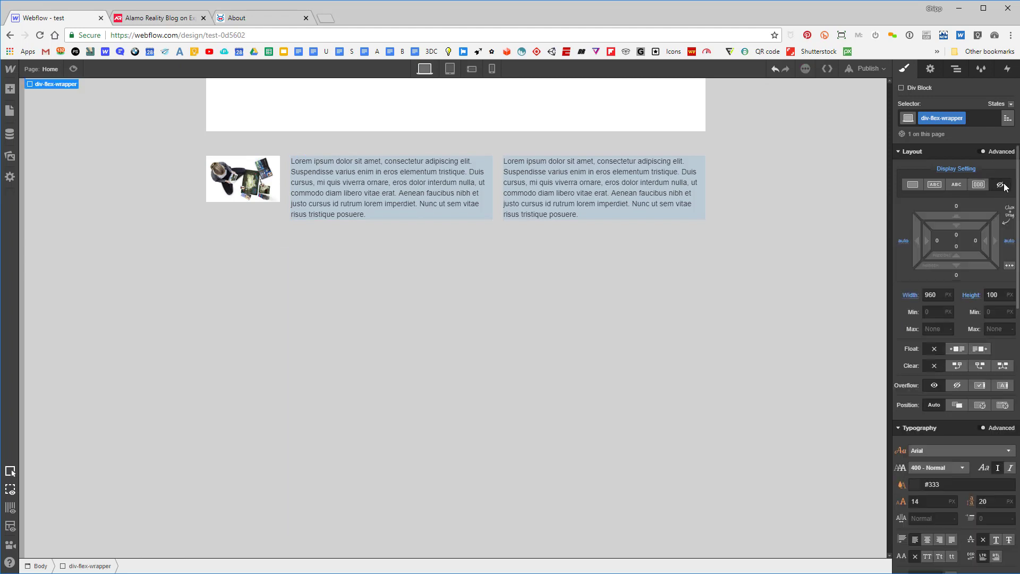
Set the row's grid spans to 4, 4 and 4 units in tablet portrait view and check the desktop view.
left_click(451, 68)
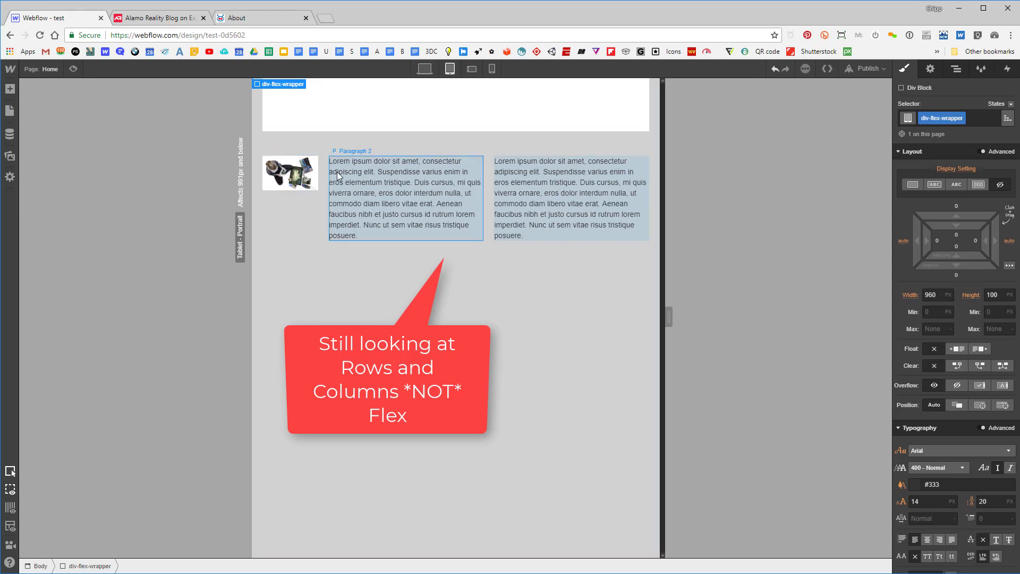
left_click(356, 167)
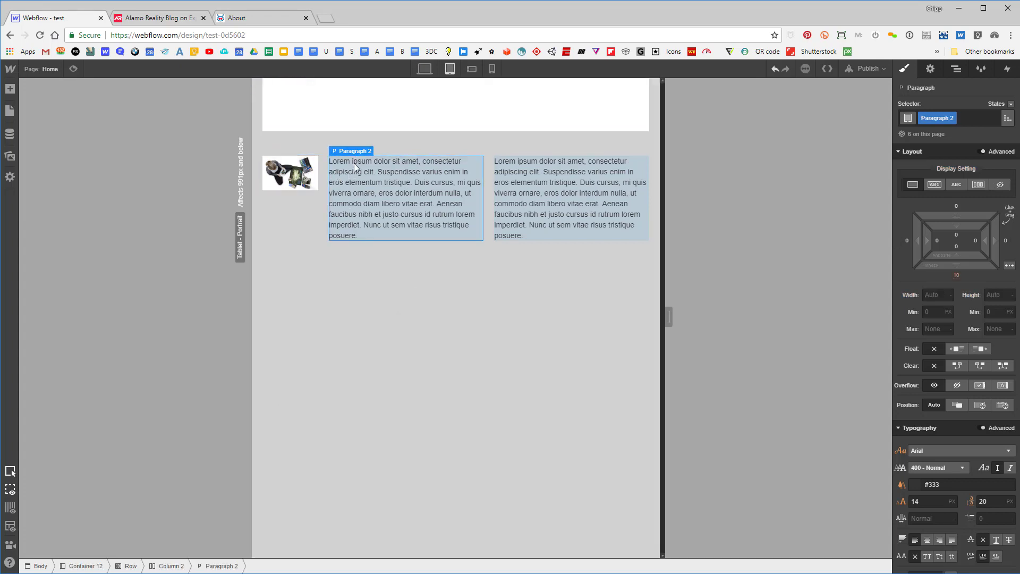
left_click(304, 215)
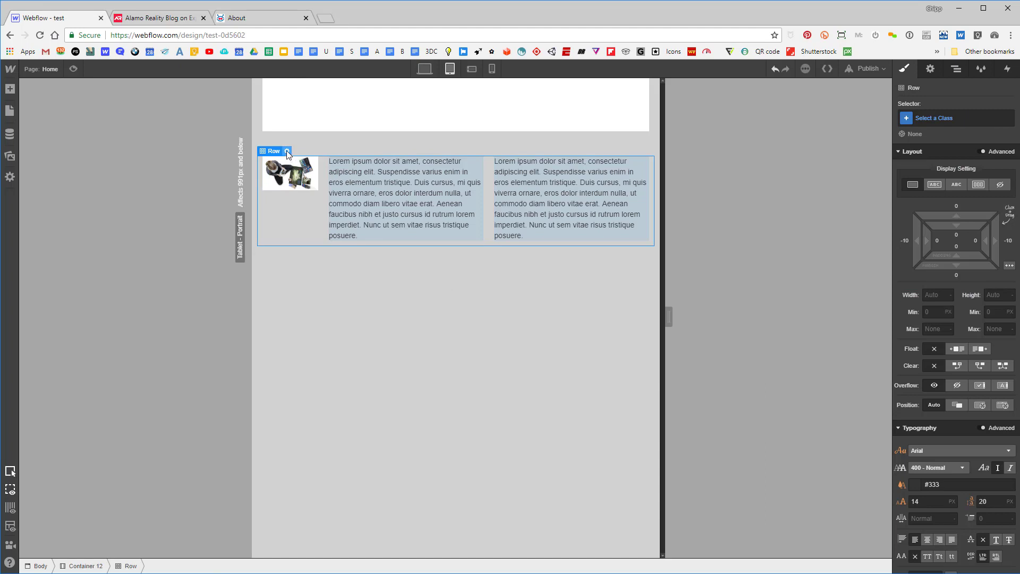
left_click(287, 151)
left_click_drag(282, 329, 292, 330)
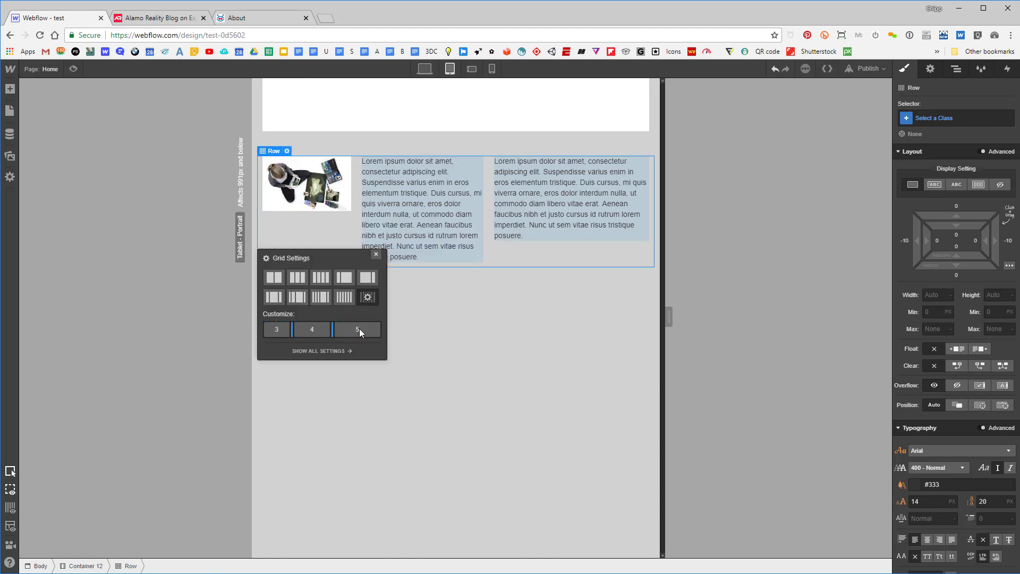
left_click_drag(332, 329, 337, 332)
left_click_drag(338, 332, 341, 334)
left_click_drag(341, 334, 300, 332)
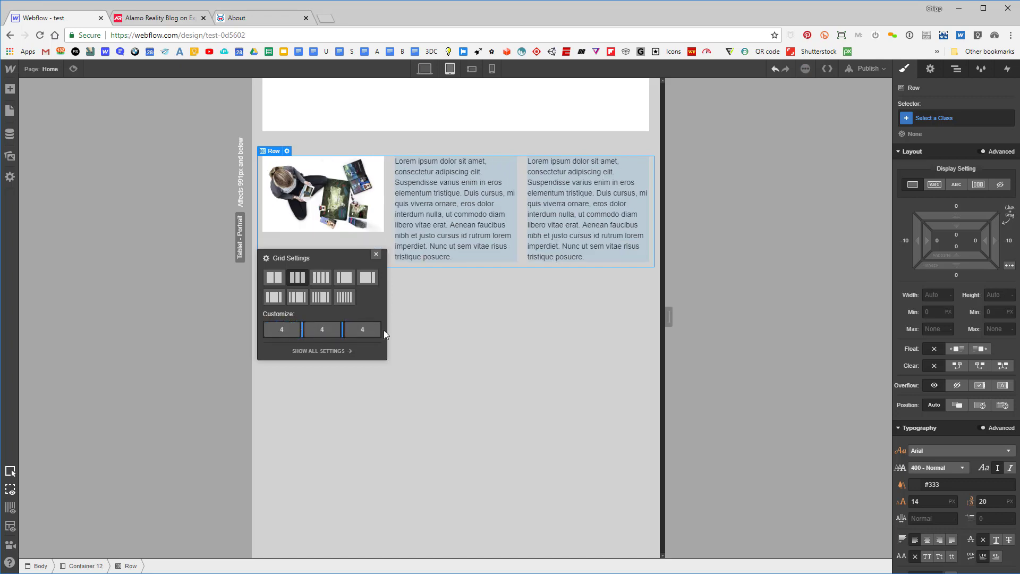
left_click(377, 254)
left_click(425, 68)
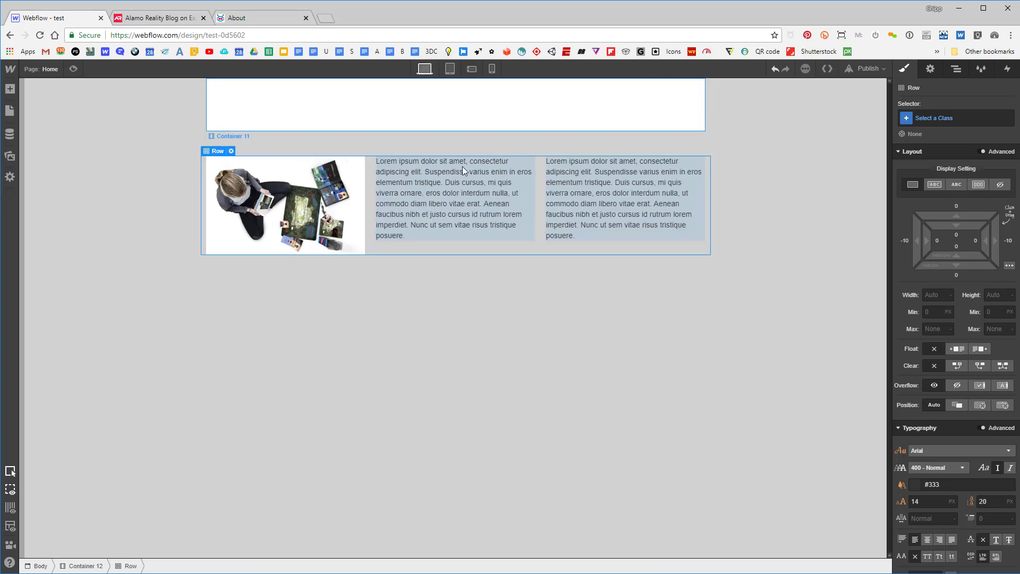
Try the stacked Tablet Portrait layout for the row and restore its side-by-side columns.
left_click(450, 69)
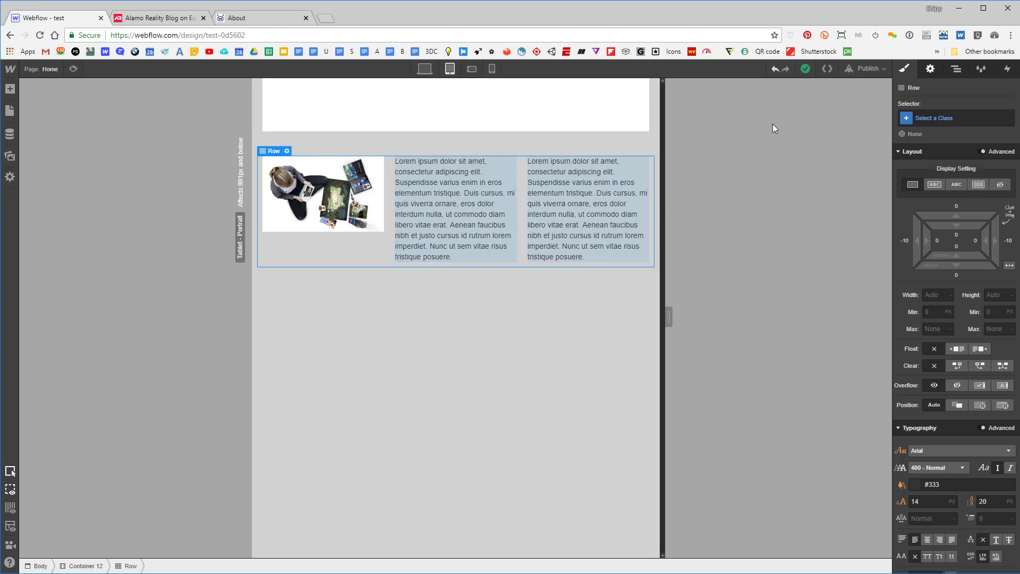
left_click(930, 70)
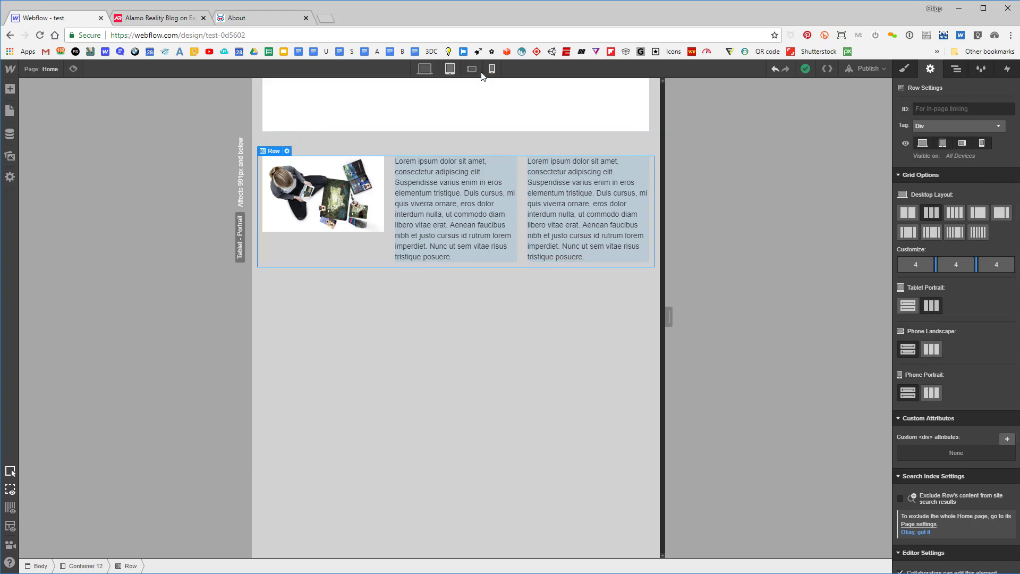
left_click(907, 306)
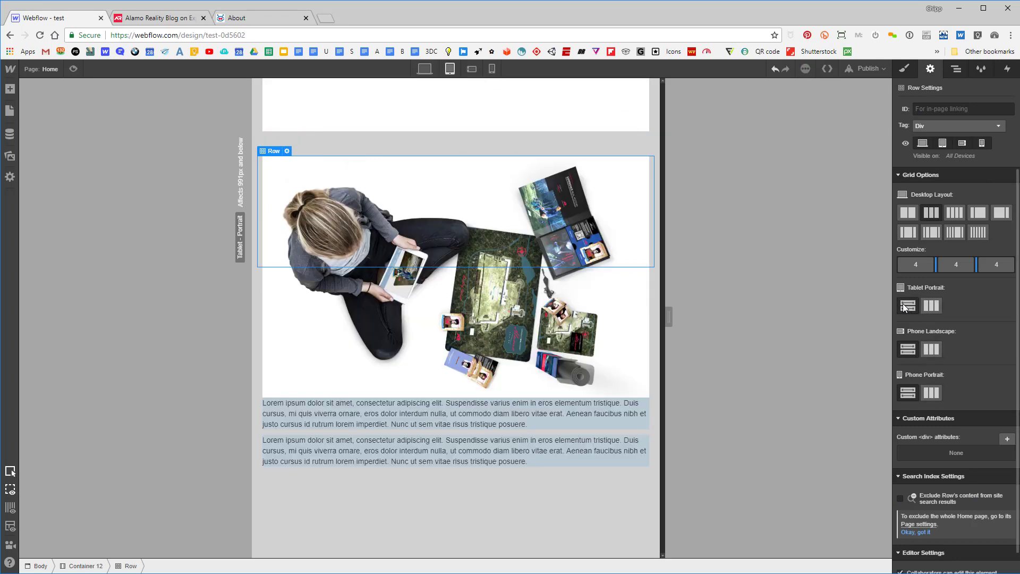
left_click(932, 306)
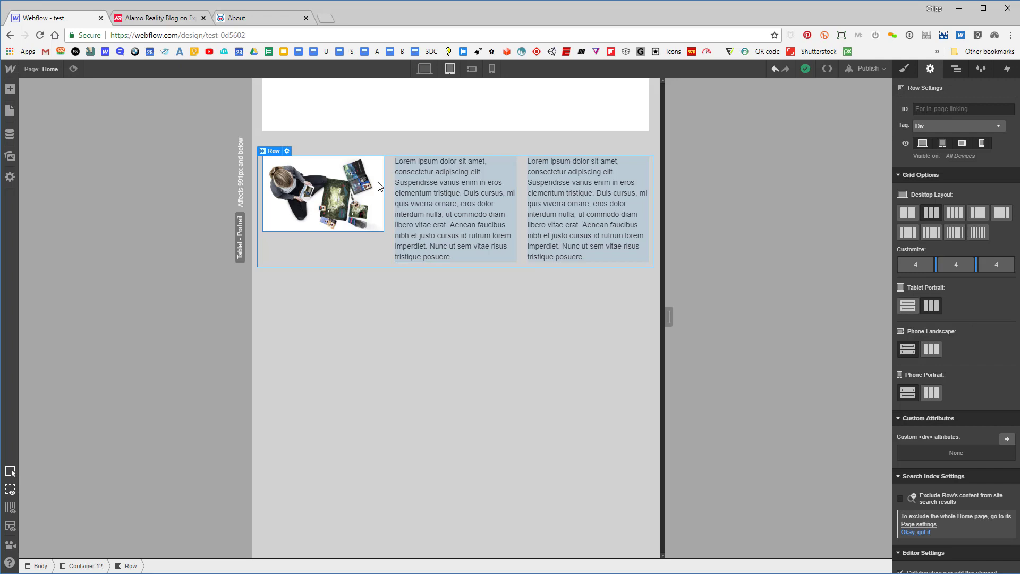
Return to desktop view and show the hidden div-flex-wrapper again with flex display.
left_click(425, 69)
left_click(160, 279)
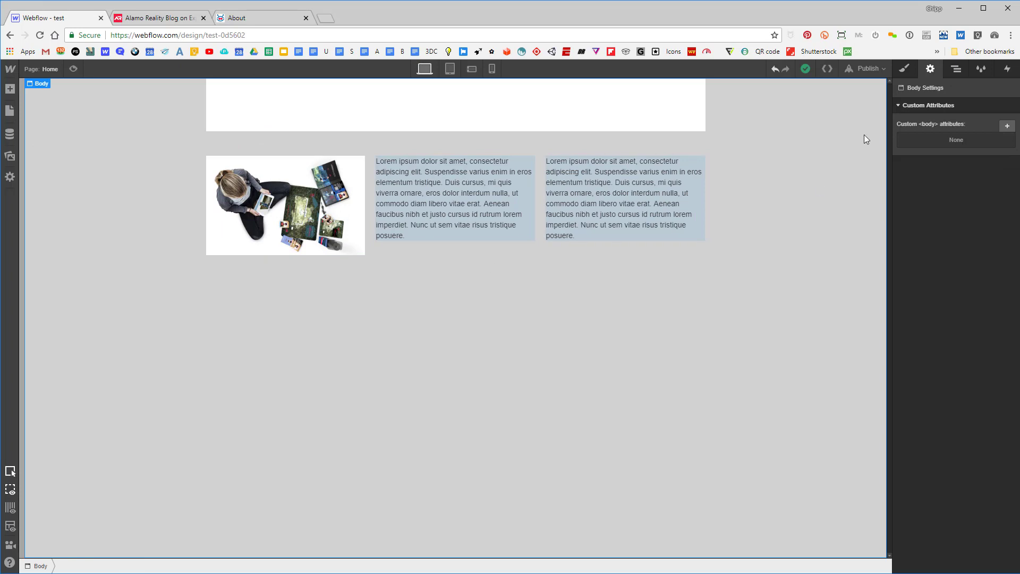
left_click(500, 253)
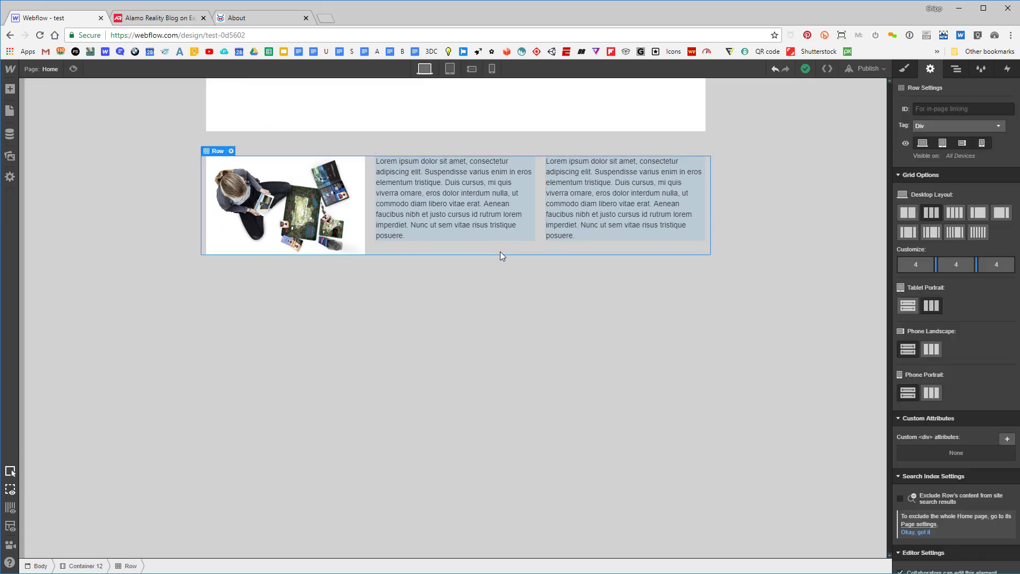
left_click(956, 69)
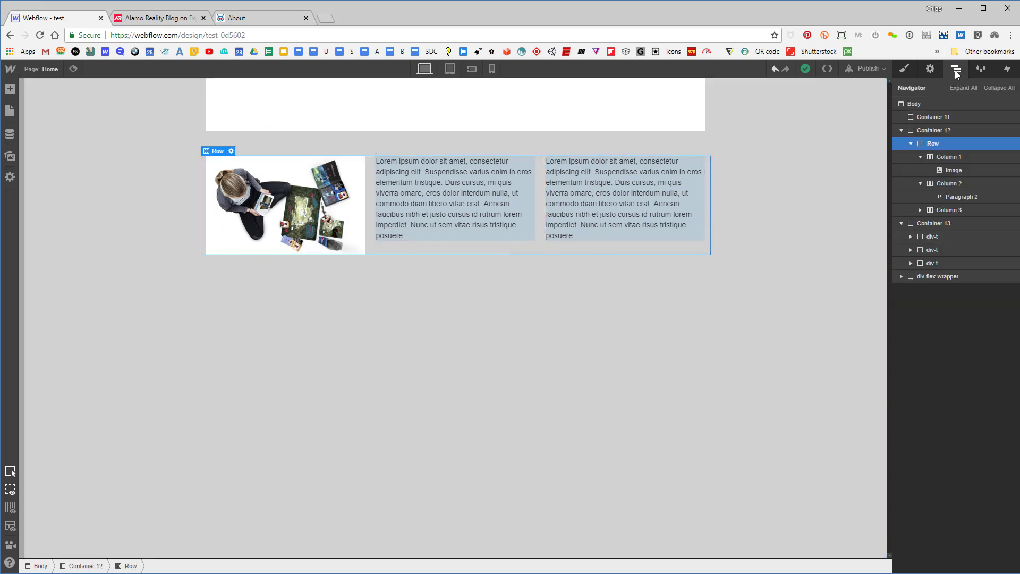
left_click(940, 279)
left_click(906, 69)
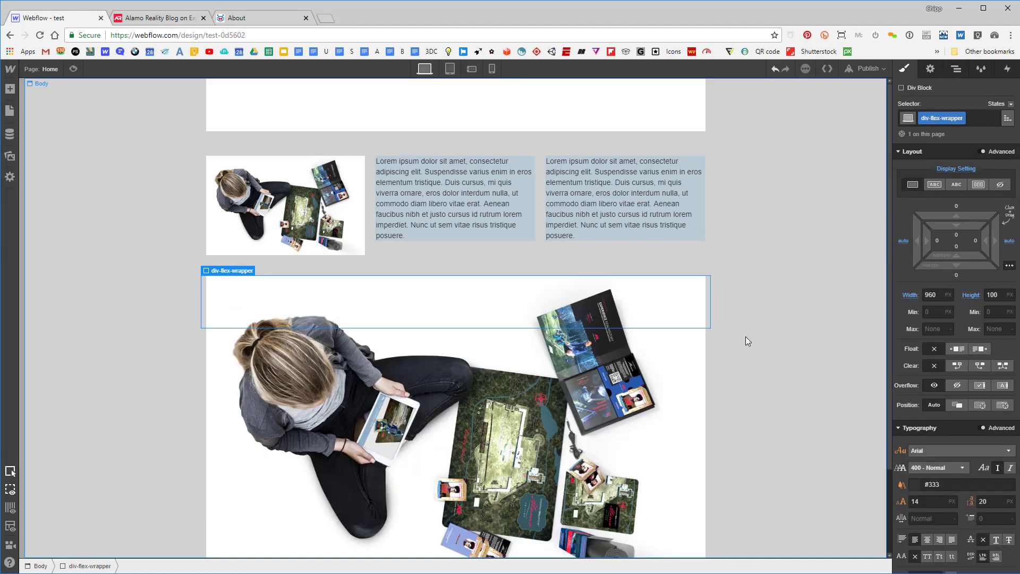
left_click(977, 186)
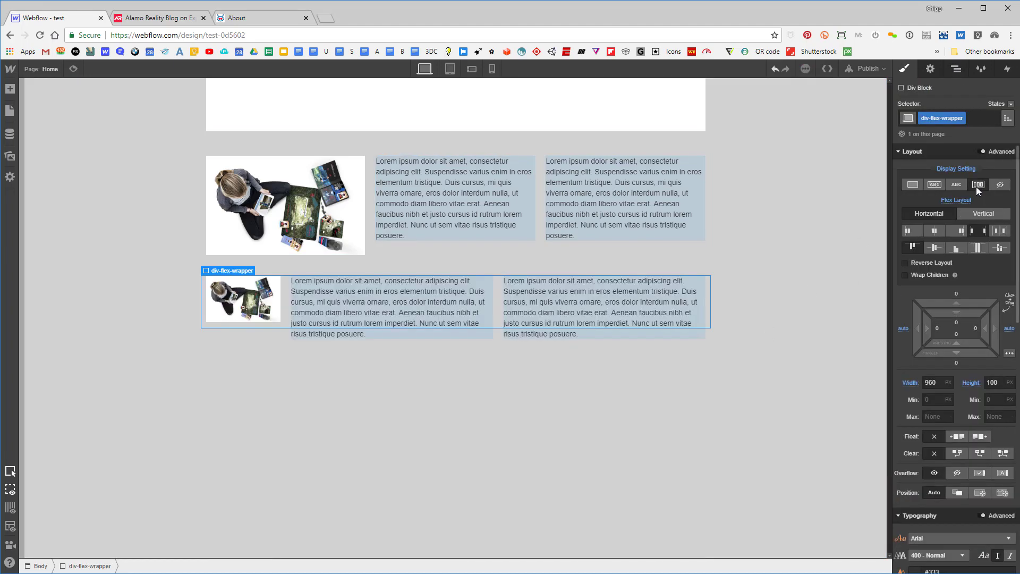
left_click(736, 294)
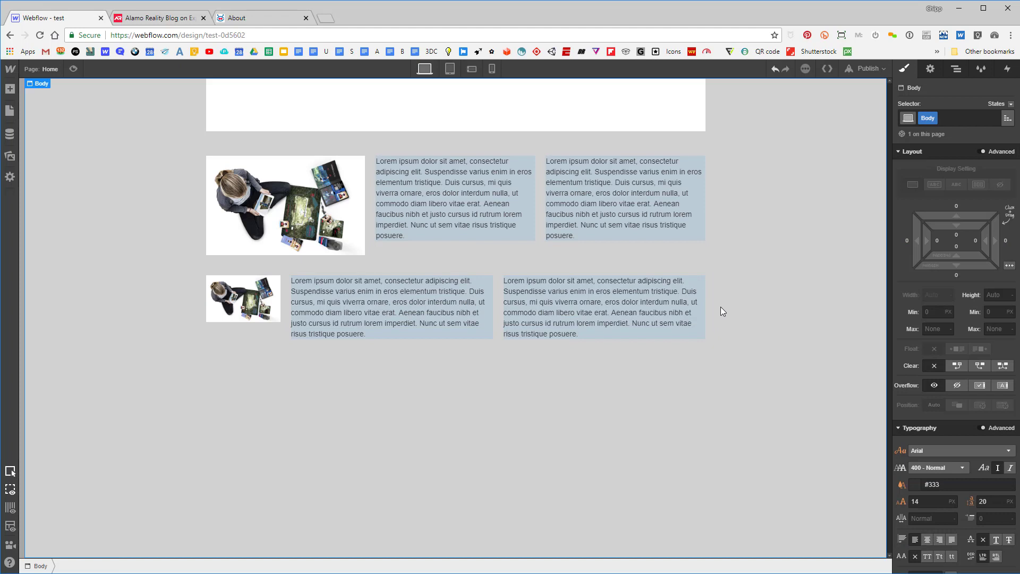
Customize the grid of the row in Container 12 so its columns span 2, 5 and 5 units.
left_click(253, 164)
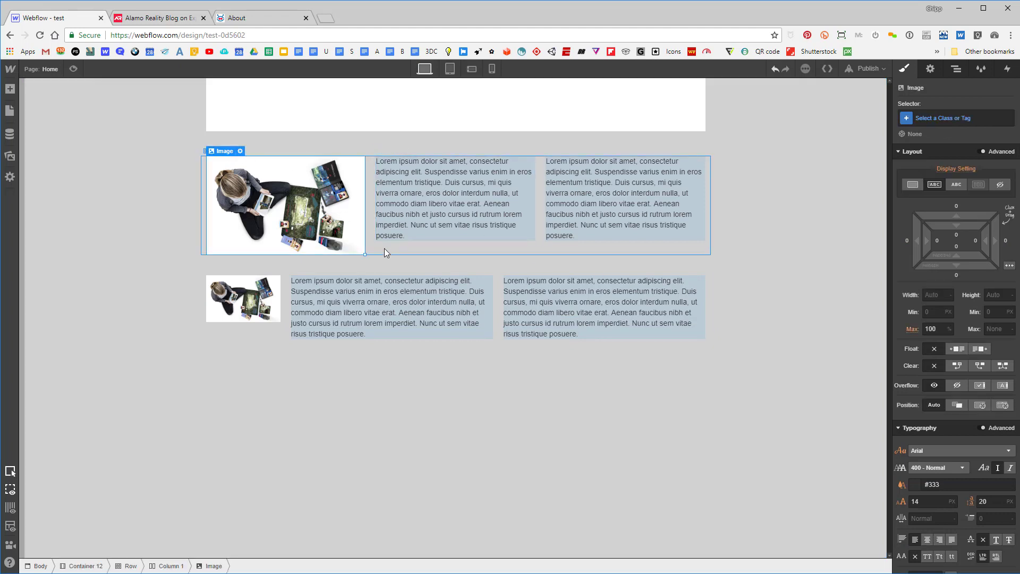
left_click(384, 248)
left_click(231, 151)
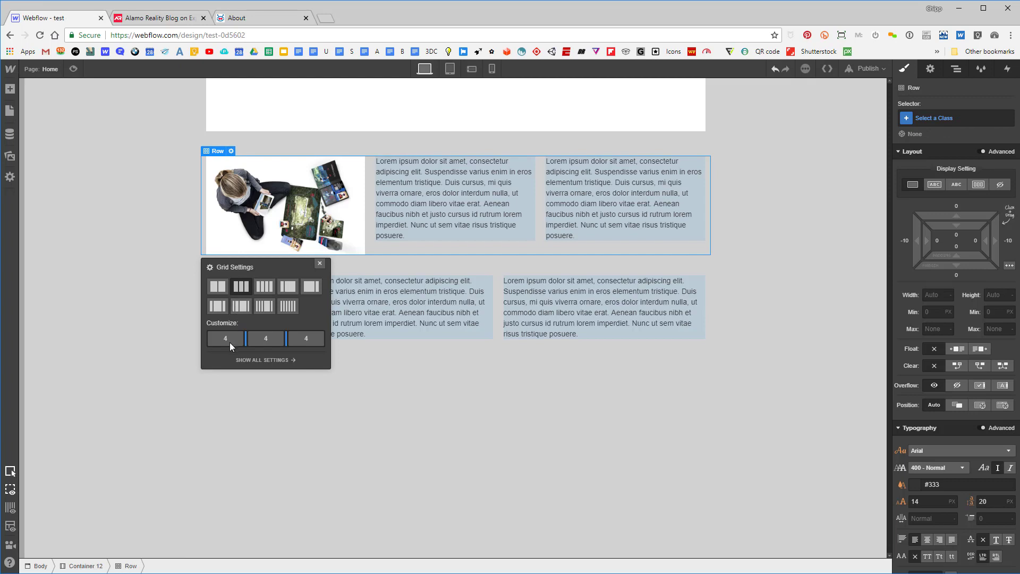
left_click_drag(249, 341, 224, 342)
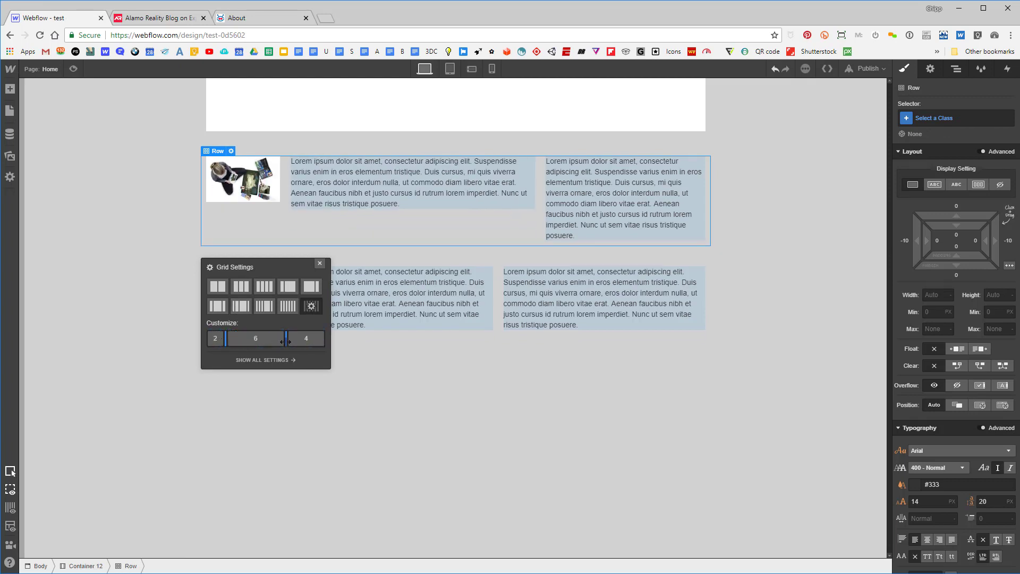
mouse_move(286, 340)
left_mouse_down()
mouse_move(267, 342)
mouse_move(277, 341)
left_mouse_up()
left_click(475, 382)
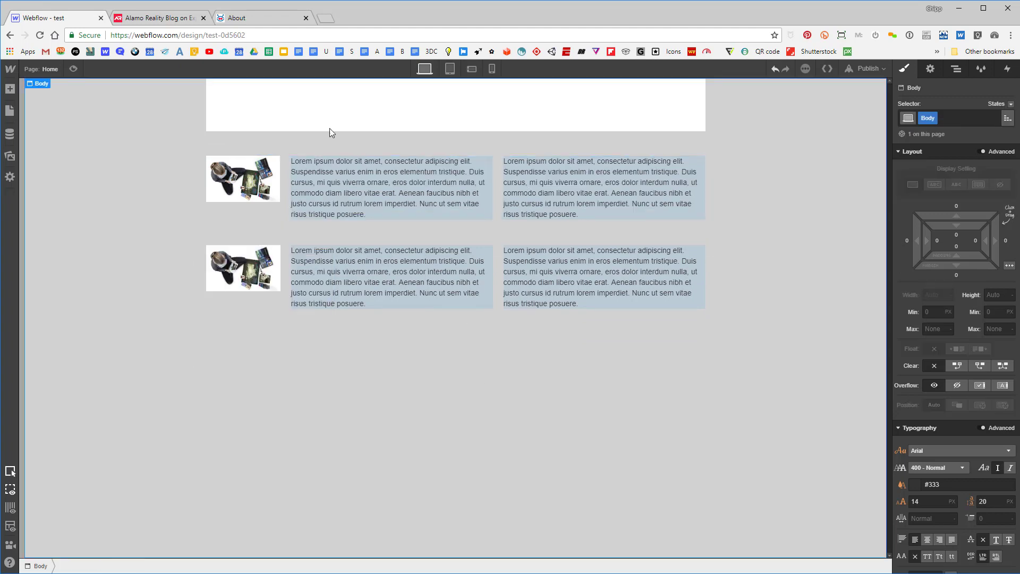
Switch to tablet portrait view and inspect the row and the layout settings of Container 12.
left_click(449, 69)
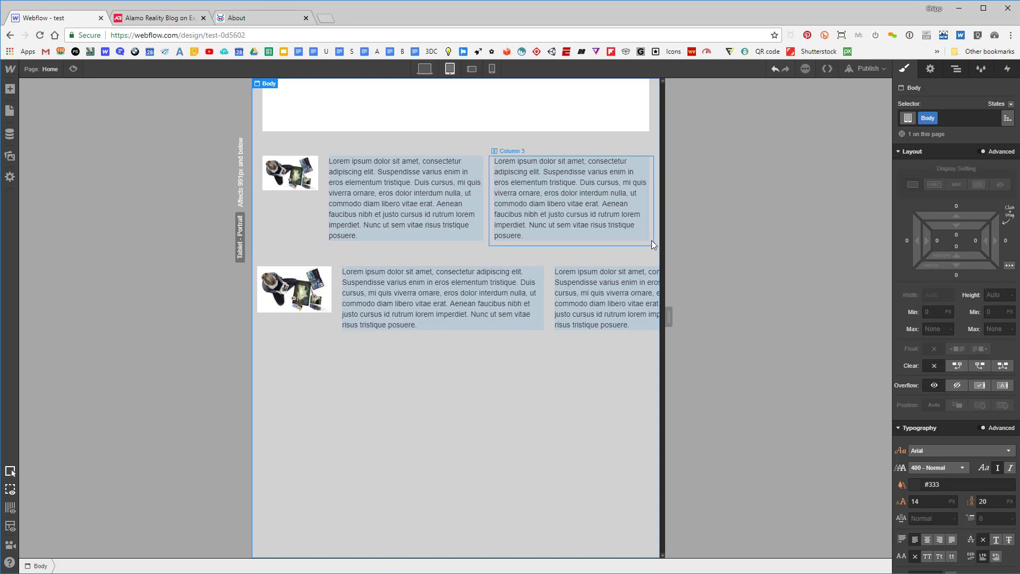
left_click(287, 243)
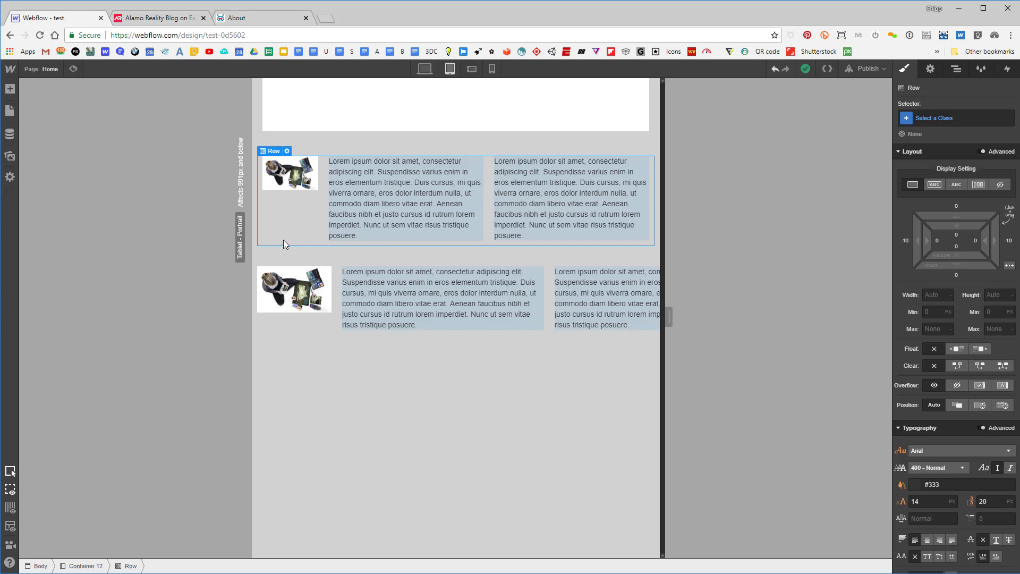
left_click(85, 567)
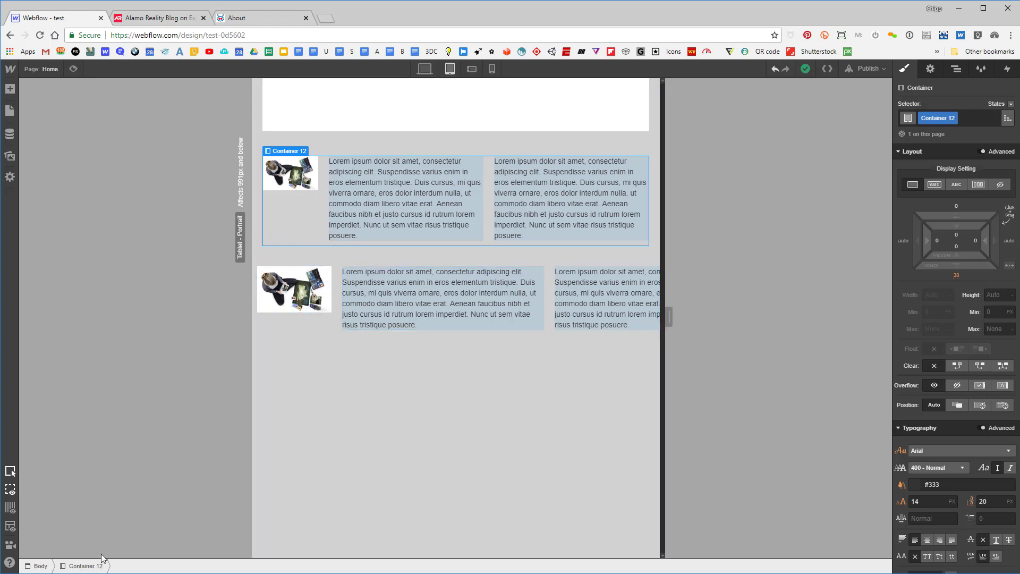
Try widths of 800 px and 750 px for div-flex-wrapper in tablet portrait view, keeping 750 px.
left_click(294, 290)
left_click(86, 567)
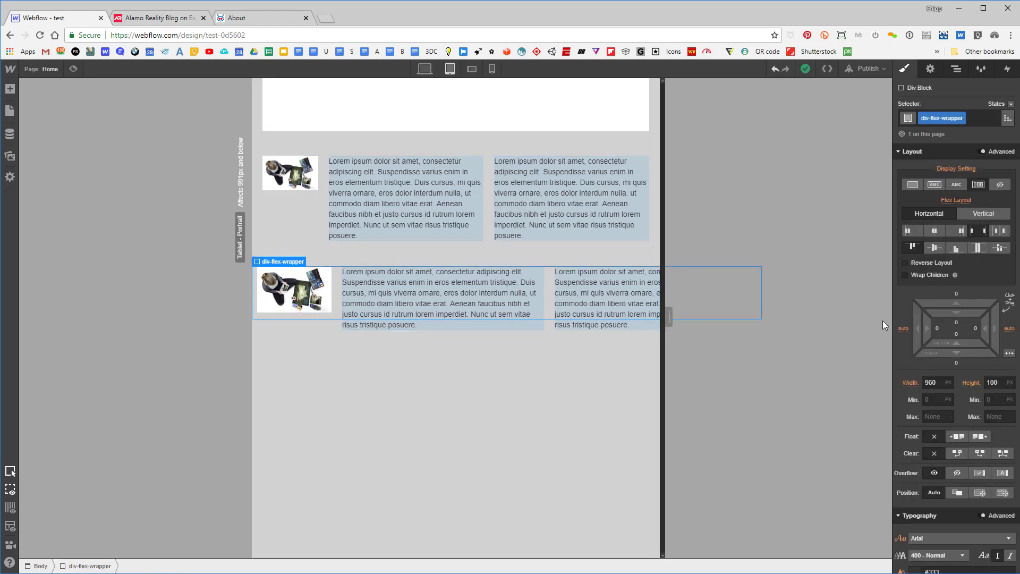
left_click(930, 383)
type("8")
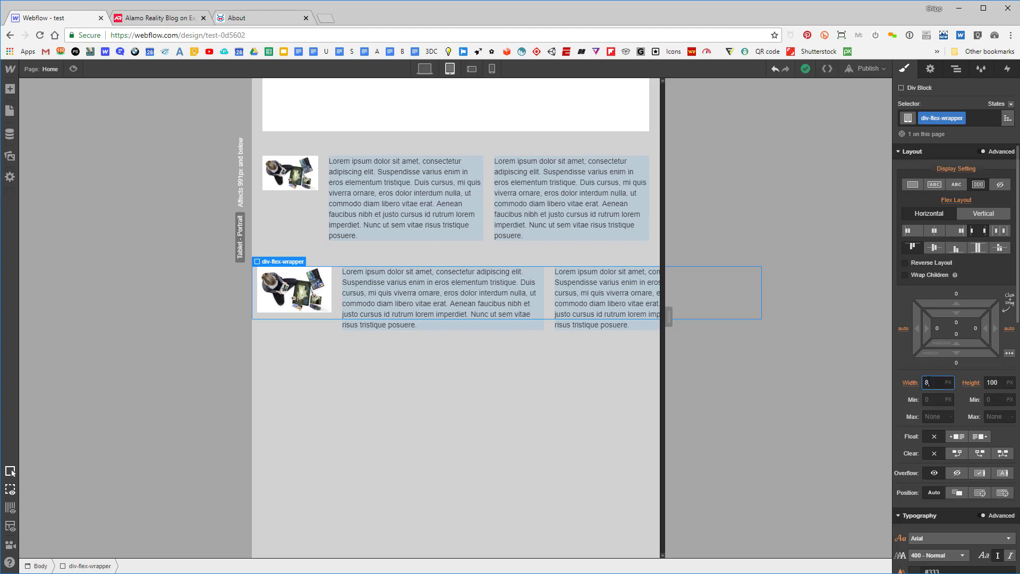
type("00")
key("Return")
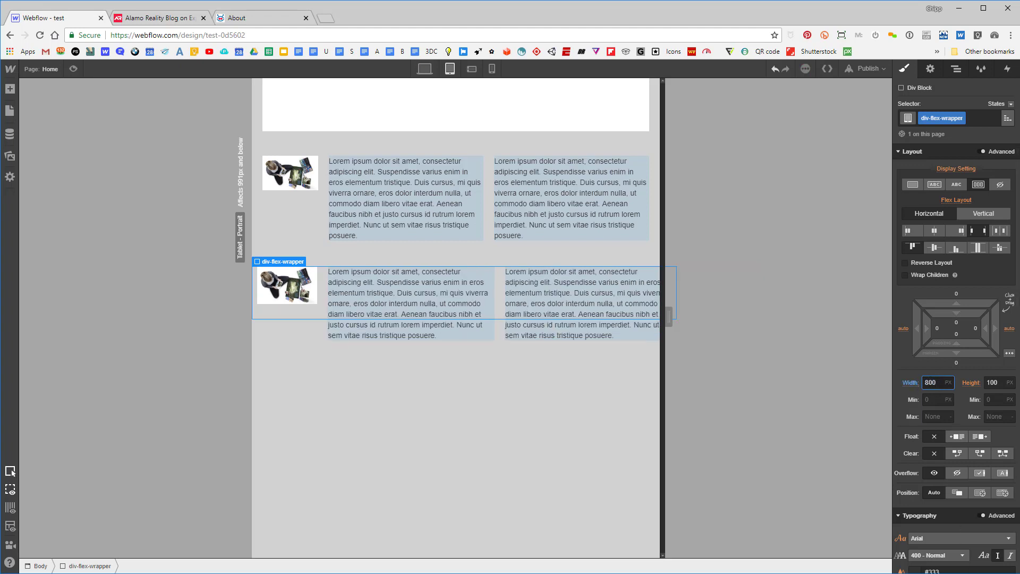
left_click(931, 382)
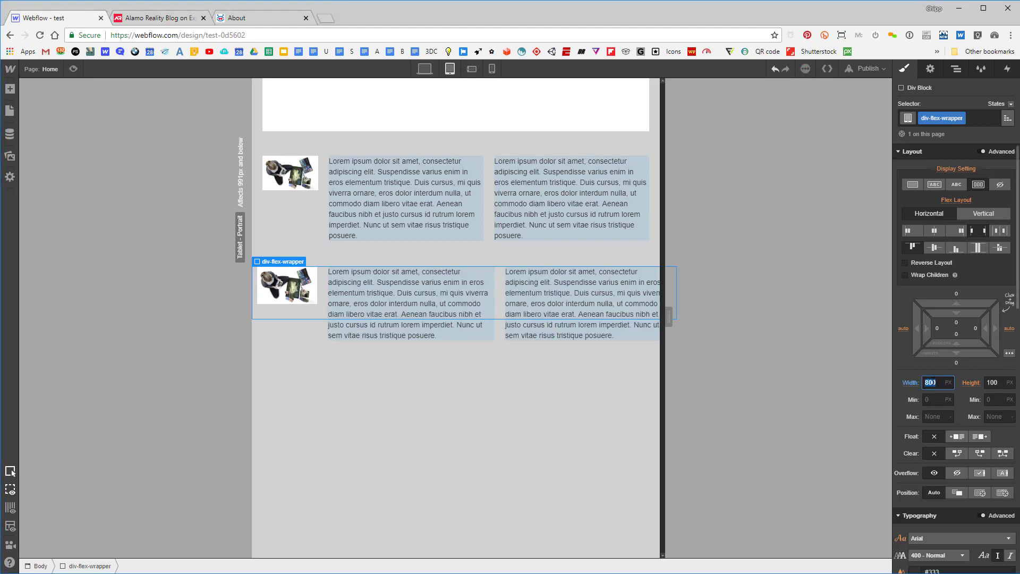
type("750")
key("Return")
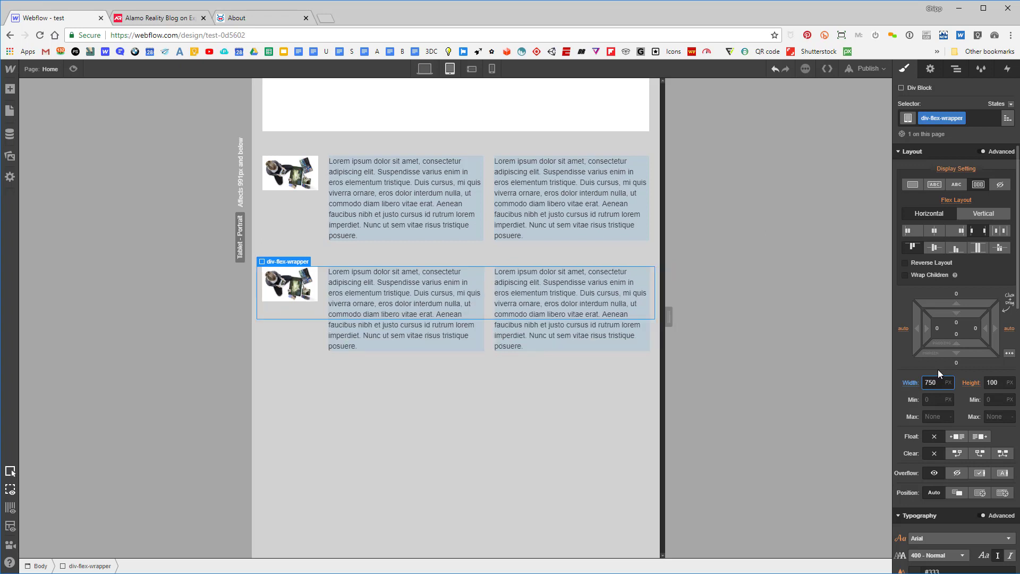
left_click(359, 429)
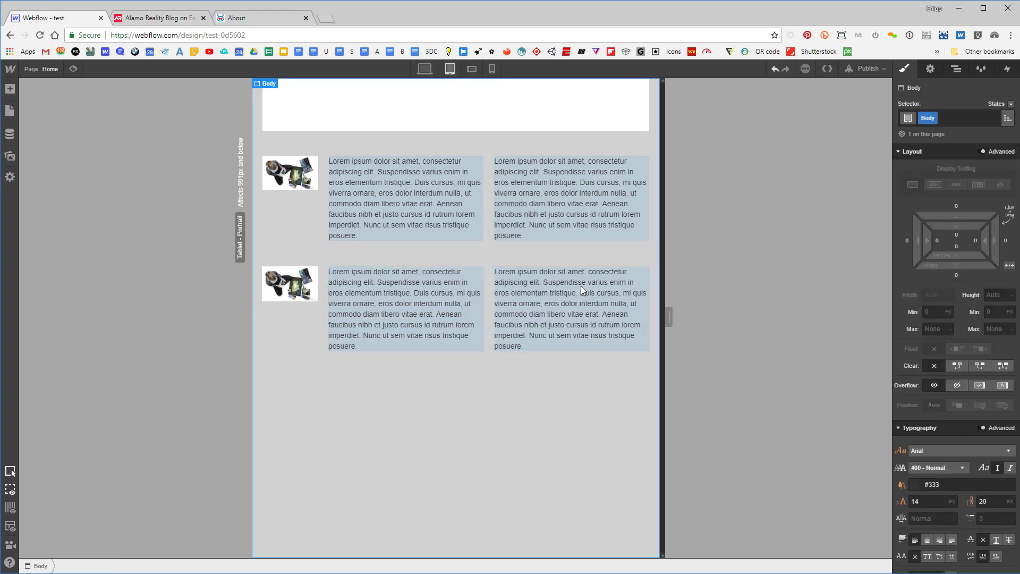
Switch to phone landscape view, inspect Container 11's width setting and widen the canvas slightly.
left_click(473, 68)
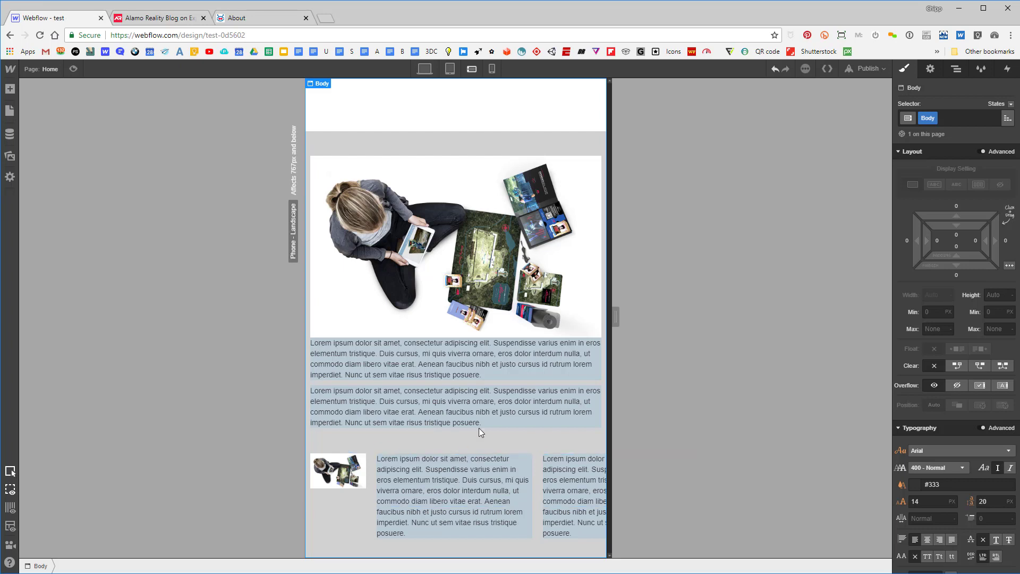
left_click(556, 126)
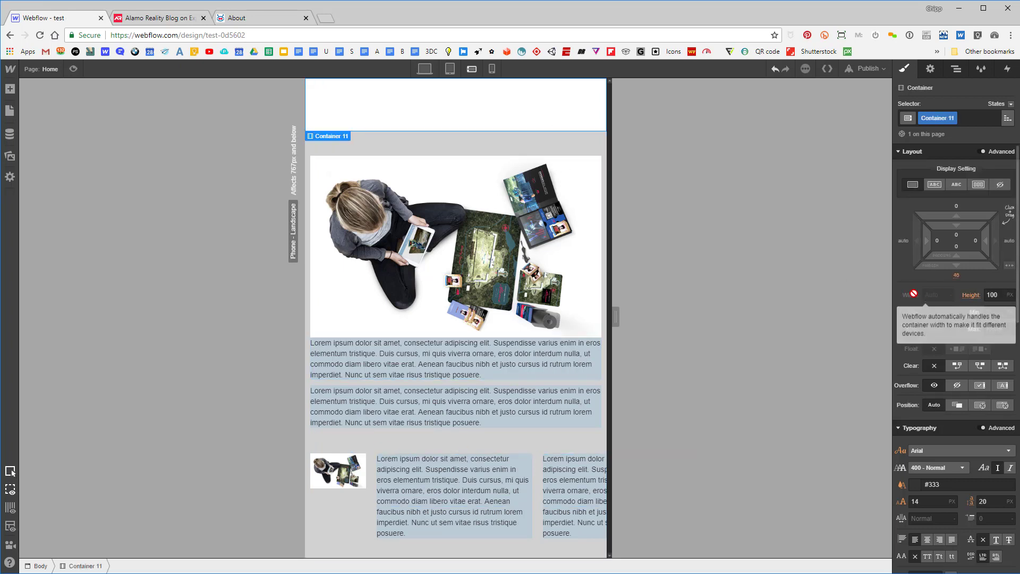
mouse_move(614, 324)
left_mouse_down()
mouse_move(720, 316)
mouse_move(621, 318)
left_mouse_up()
right_click(622, 318)
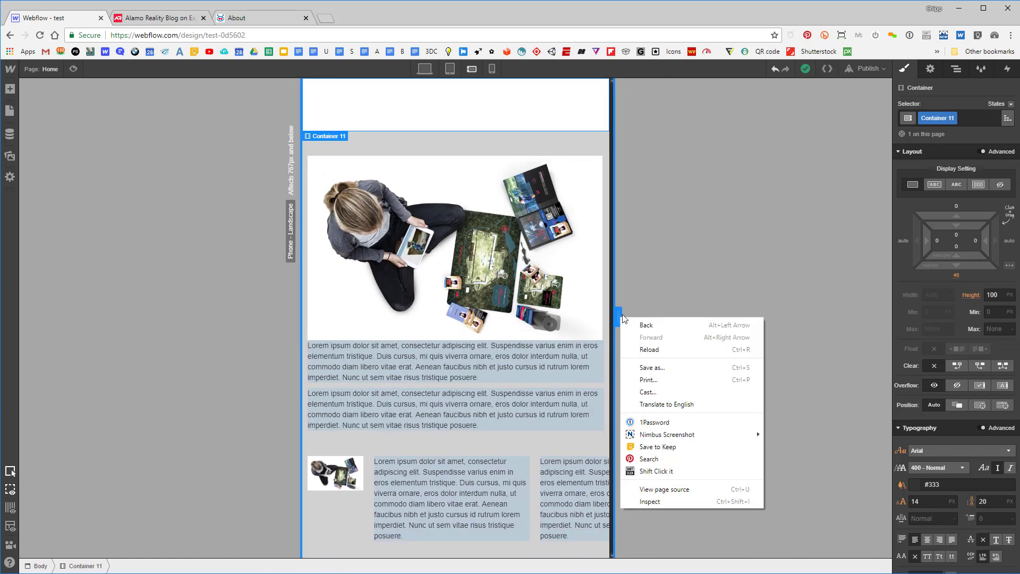
left_click(538, 126)
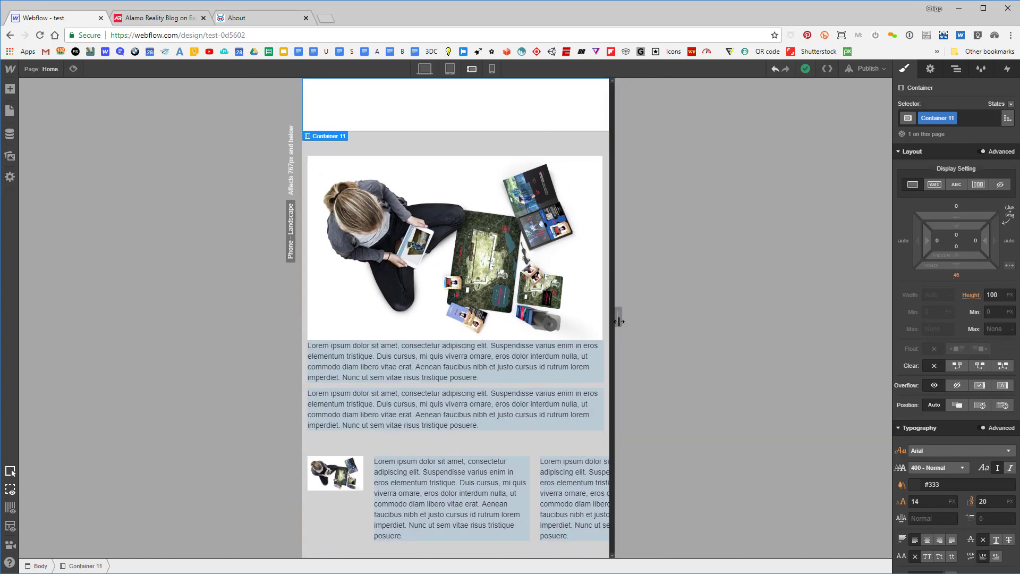
Narrow the phone landscape canvas to 480 px to examine the rows, and return to the default phone landscape view.
left_click_drag(619, 321, 578, 310)
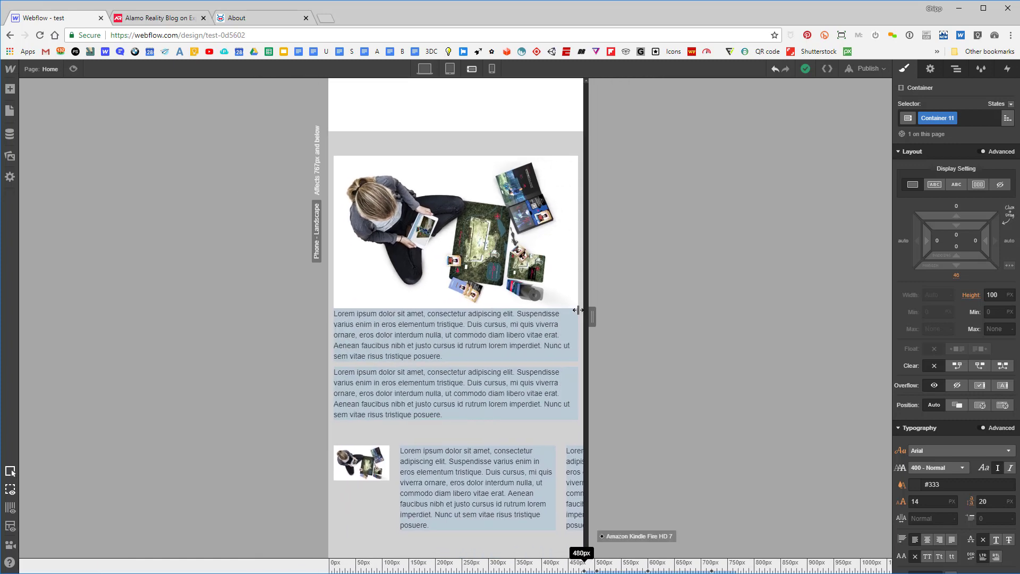
left_click(450, 68)
left_click(471, 69)
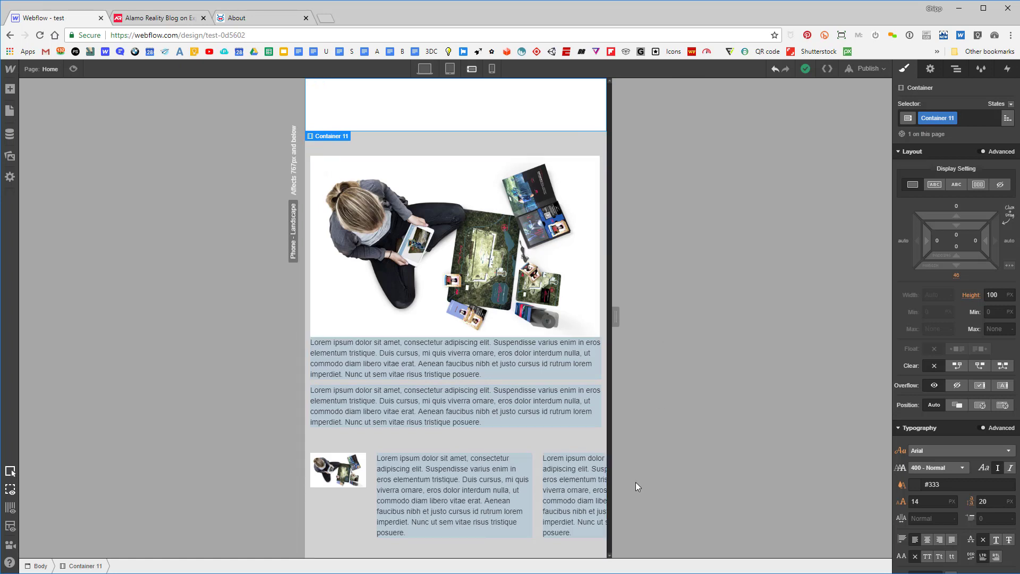
Try a minimum width of 568 px for div-flex-wrapper in phone landscape view, clear it, and set the width to 568 px.
left_click(330, 497)
left_click(932, 383)
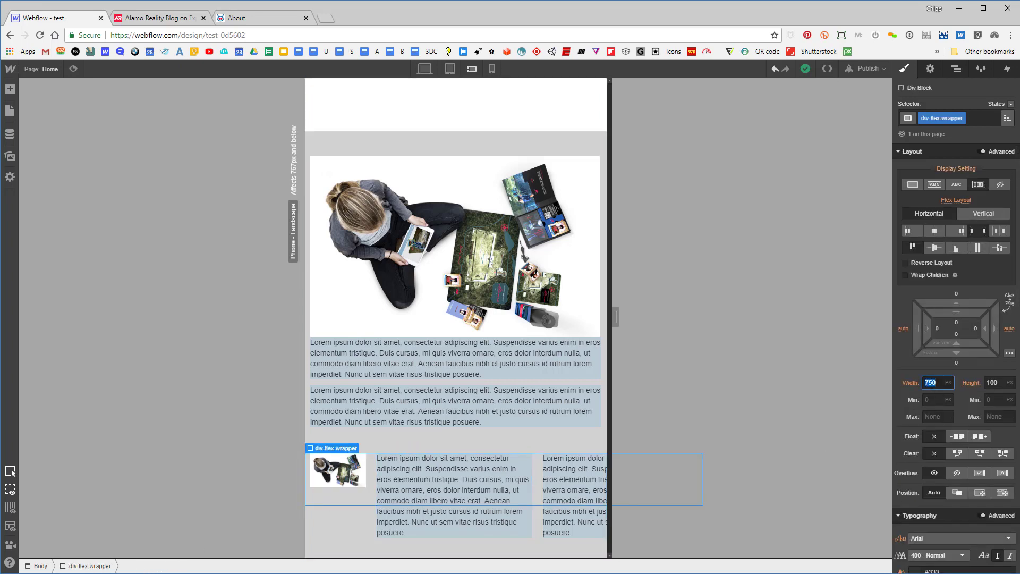
key("Return")
left_click(935, 399)
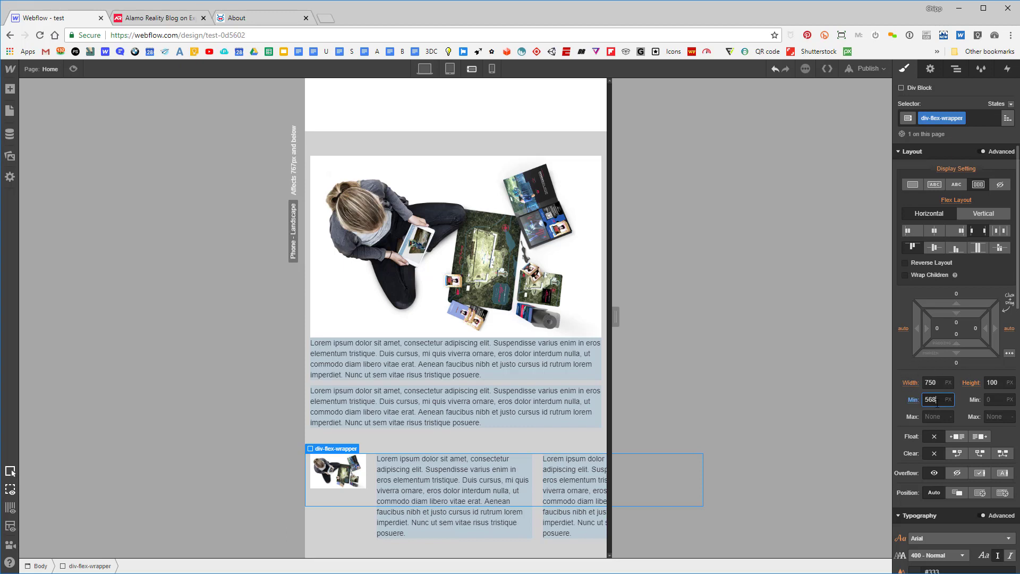
left_click(917, 401)
key("BackSpace")
left_click(931, 383)
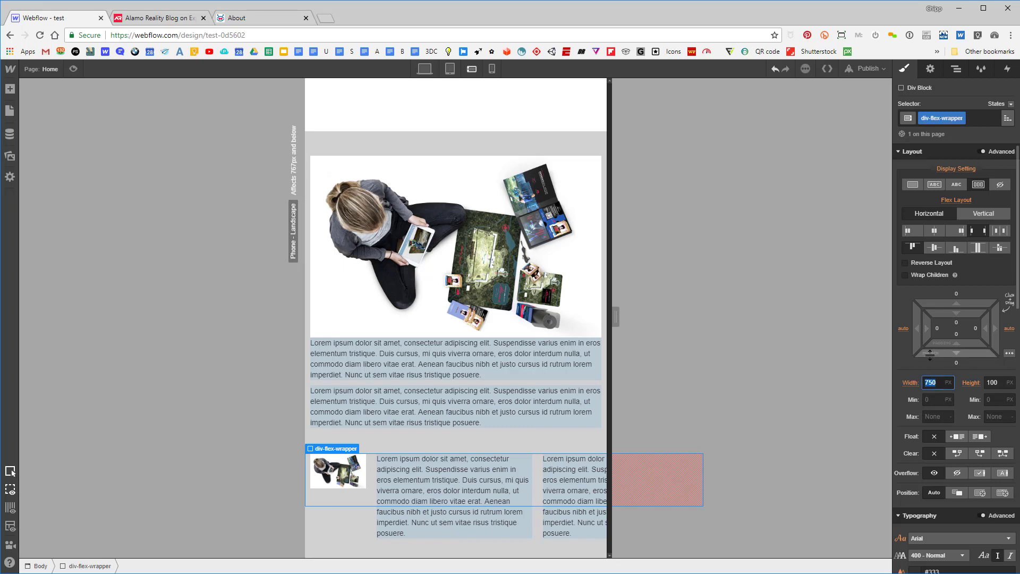
type("568")
key("Return")
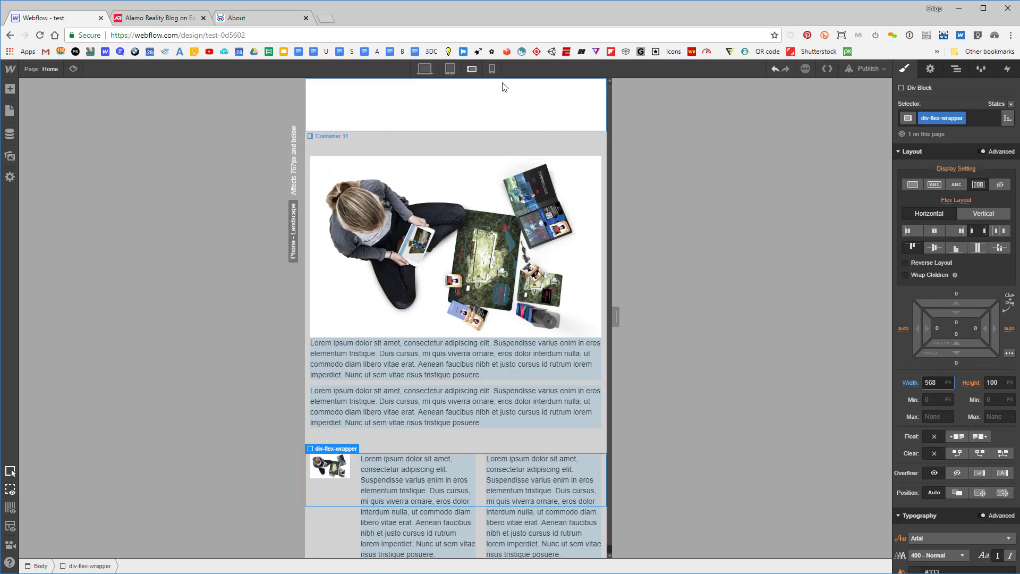
Set the width of div-flex-wrapper to 320 px in phone portrait view.
left_click(492, 69)
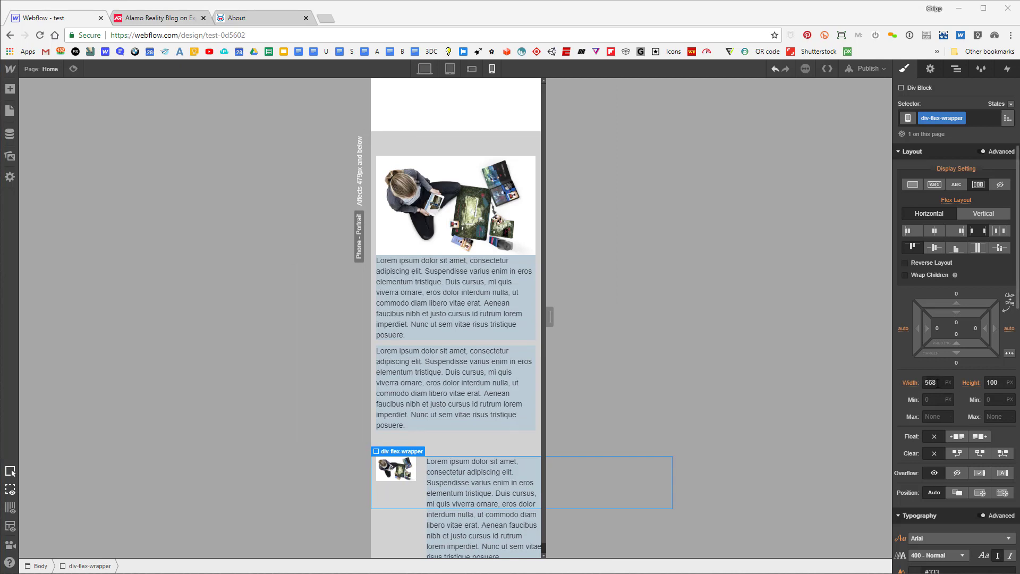
left_click(933, 380)
type("320")
key("Return")
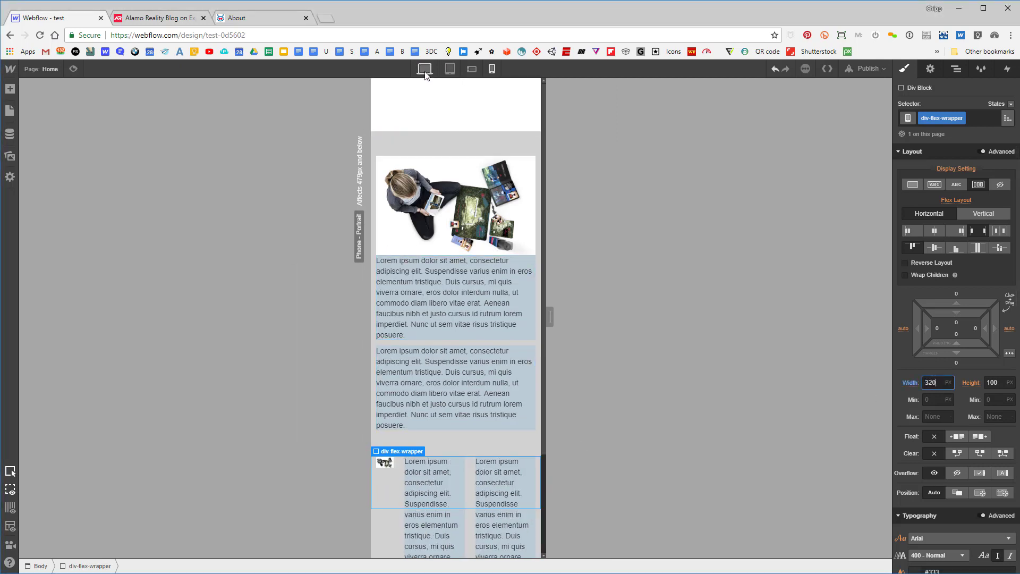
In tablet portrait view, set the flex basis of the image's parent div block in div-flex-wrapper to 30%.
left_click(449, 69)
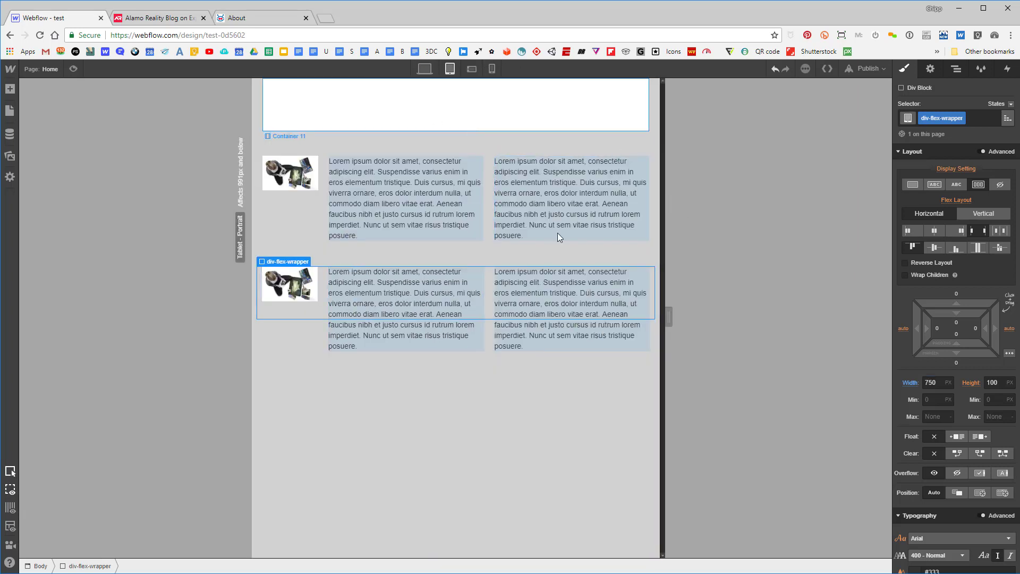
left_click(315, 295)
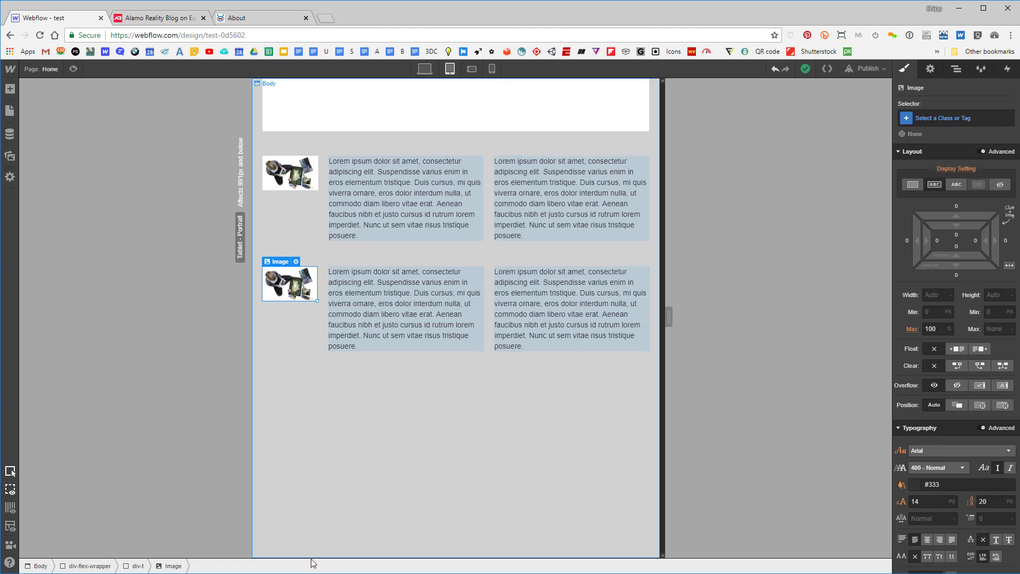
left_click(137, 566)
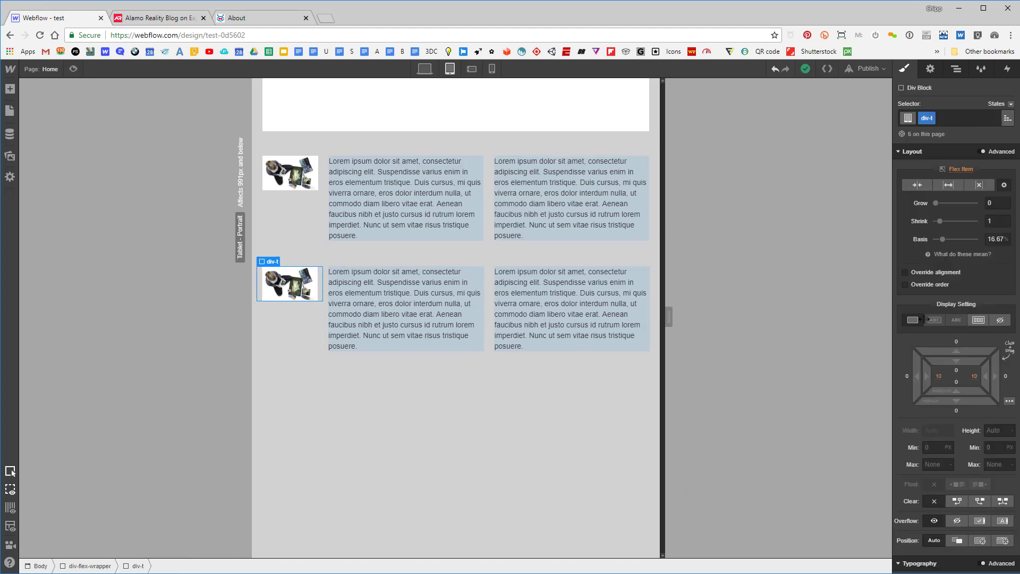
left_click(996, 239)
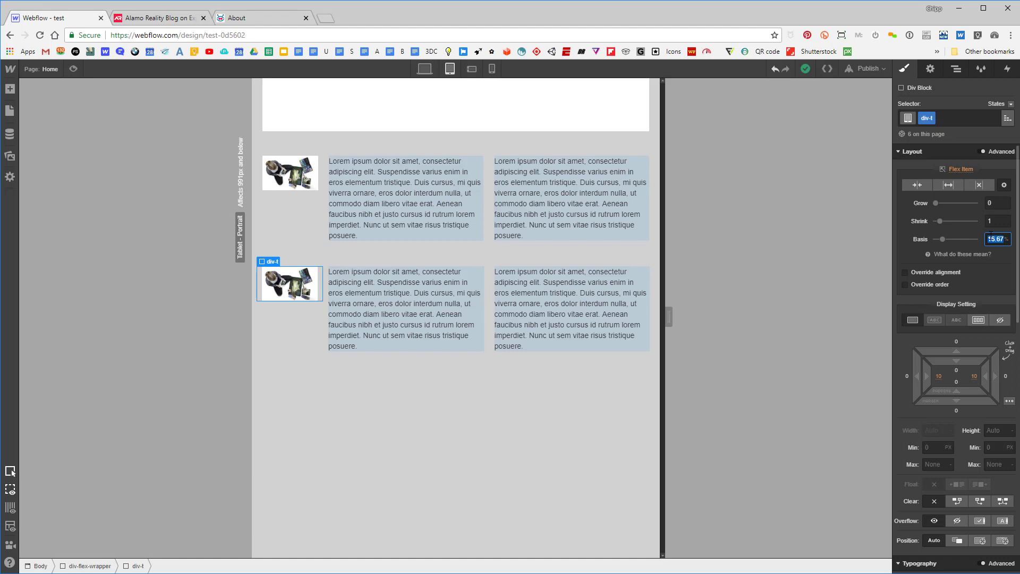
type("30")
key("Return")
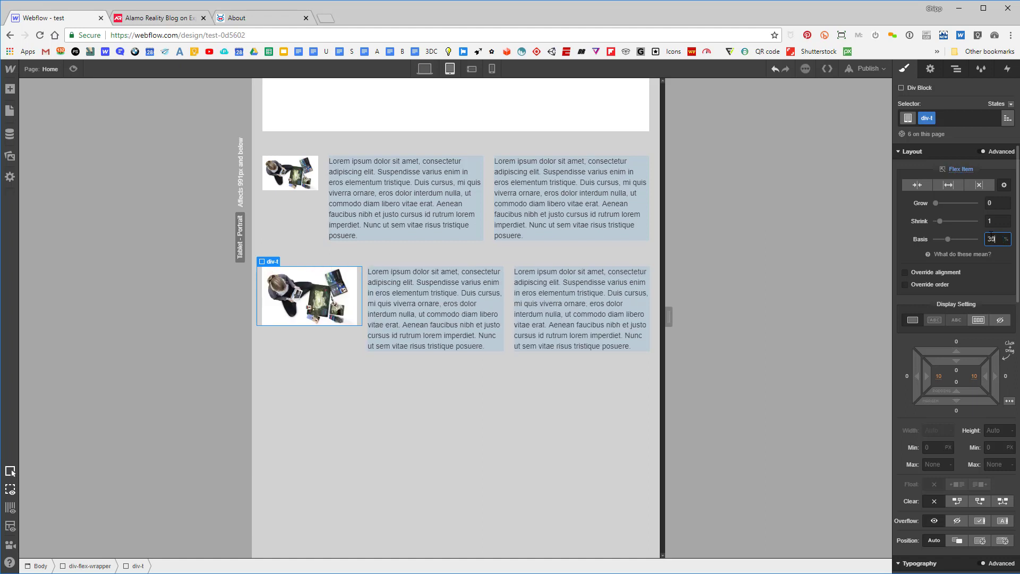
Set the flex basis of the two text column div blocks in div-flex-wrapper to 35% each.
left_click(500, 355)
left_click(990, 239)
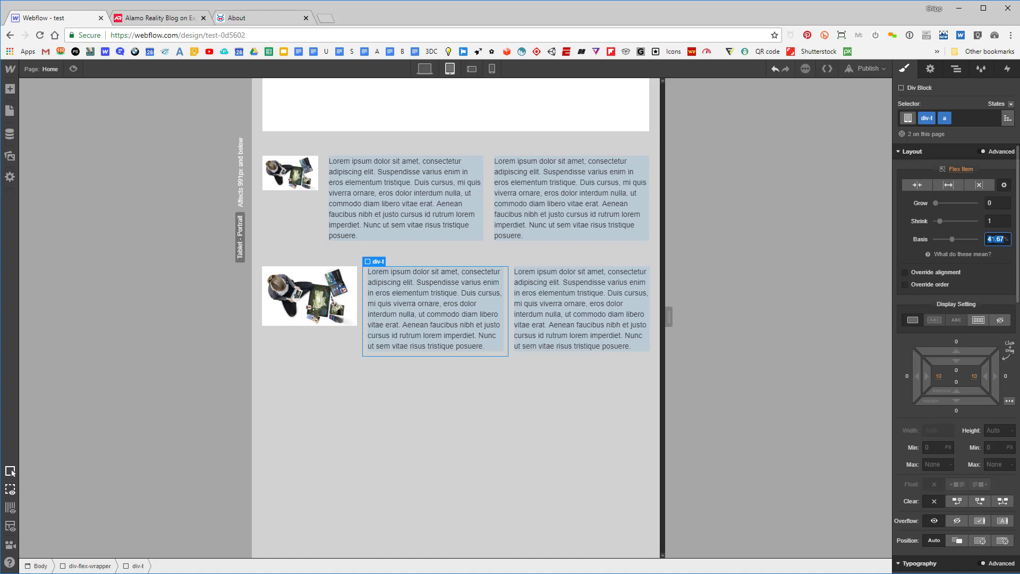
type("35")
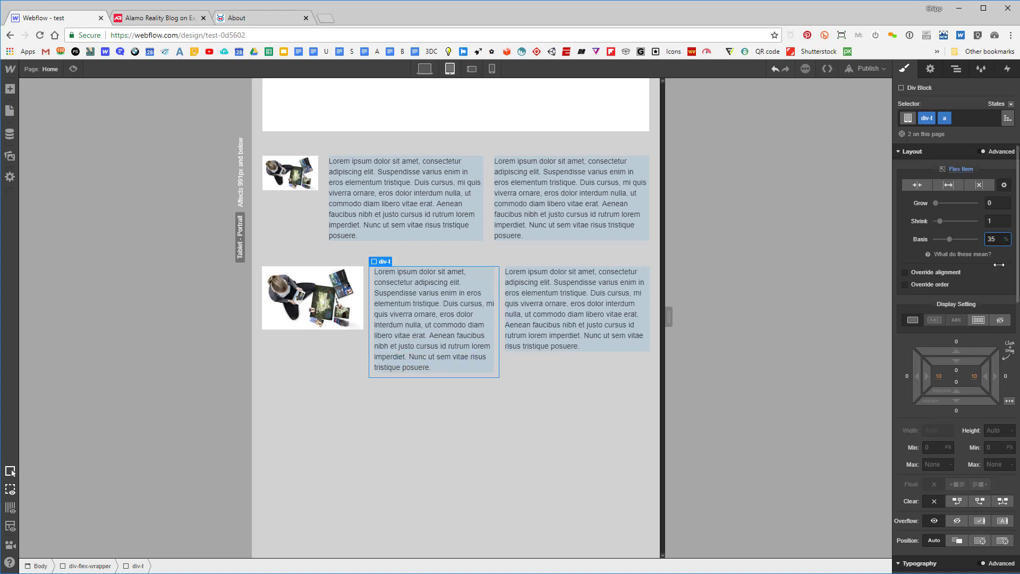
left_click(646, 354)
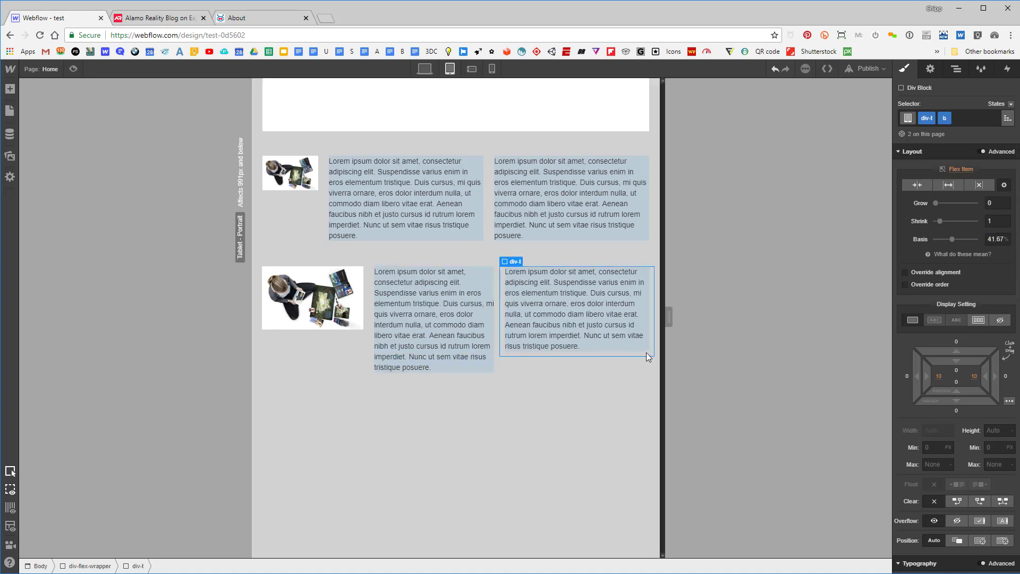
left_click(995, 239)
double_click(996, 239)
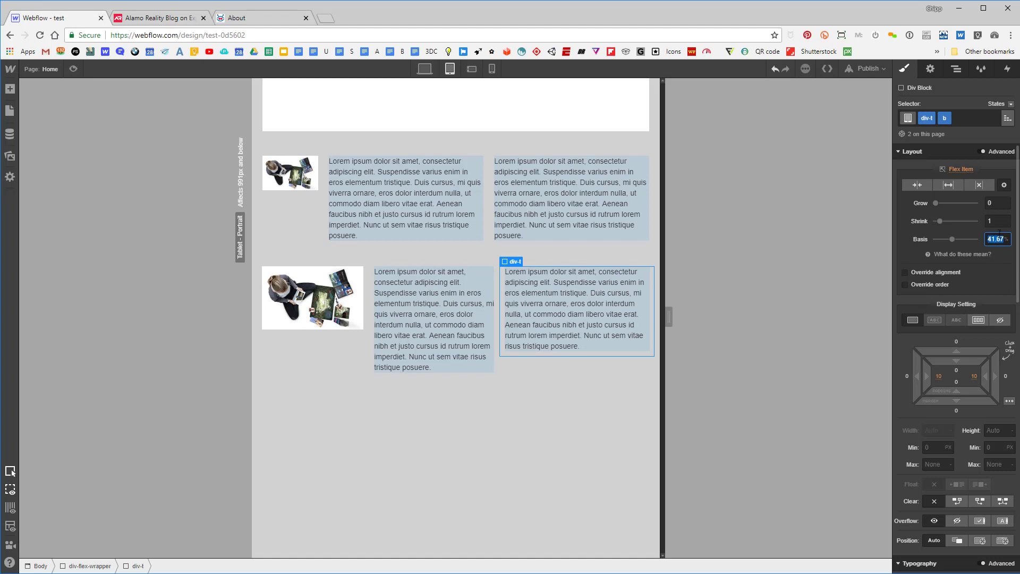
type("33.33")
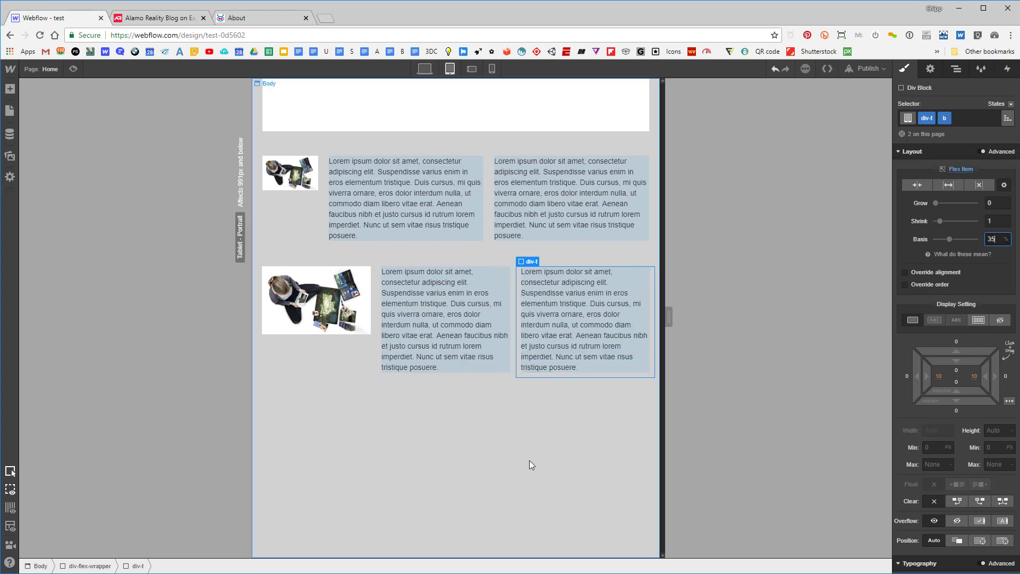
left_click(530, 468)
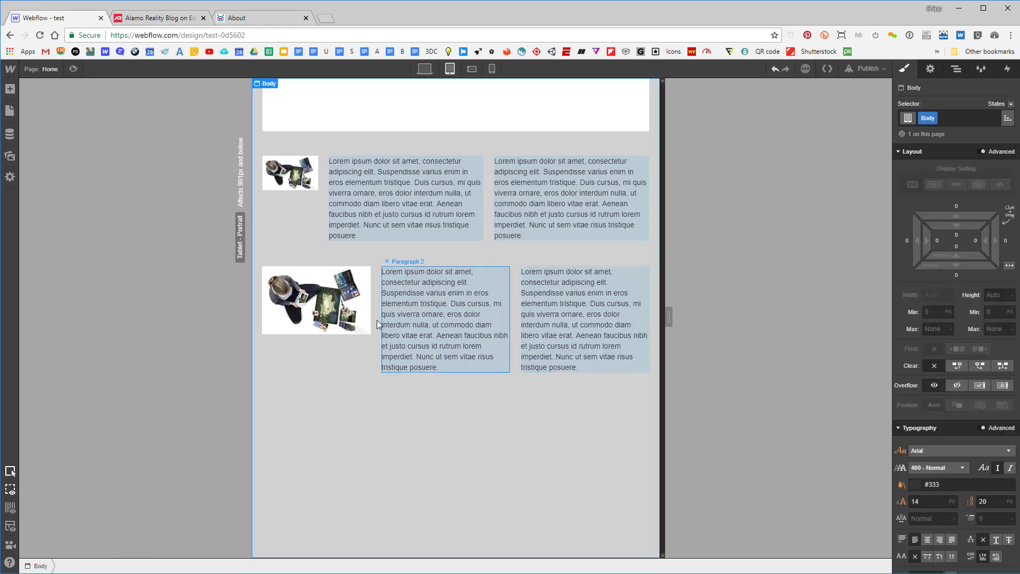
Compare the native row with the flex row in the desktop, tablet portrait and phone landscape views.
left_click(423, 69)
left_click(450, 68)
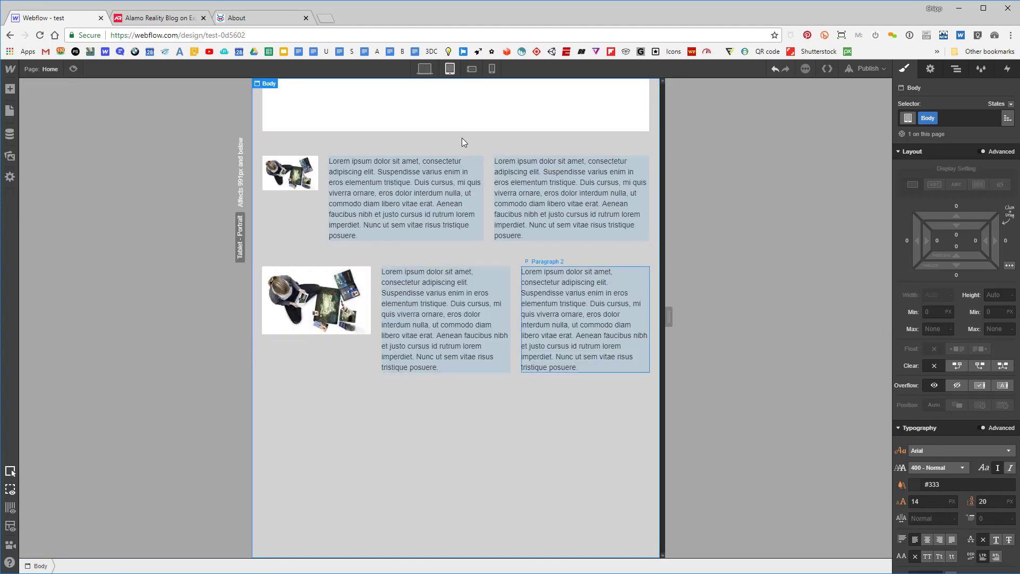
left_click(471, 70)
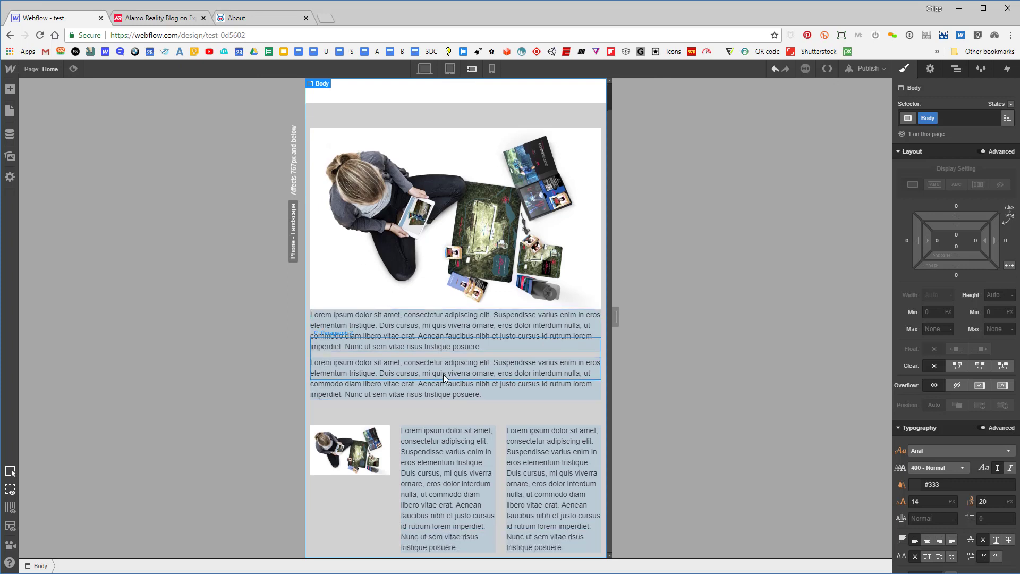
scroll(446, 363, "down", 1)
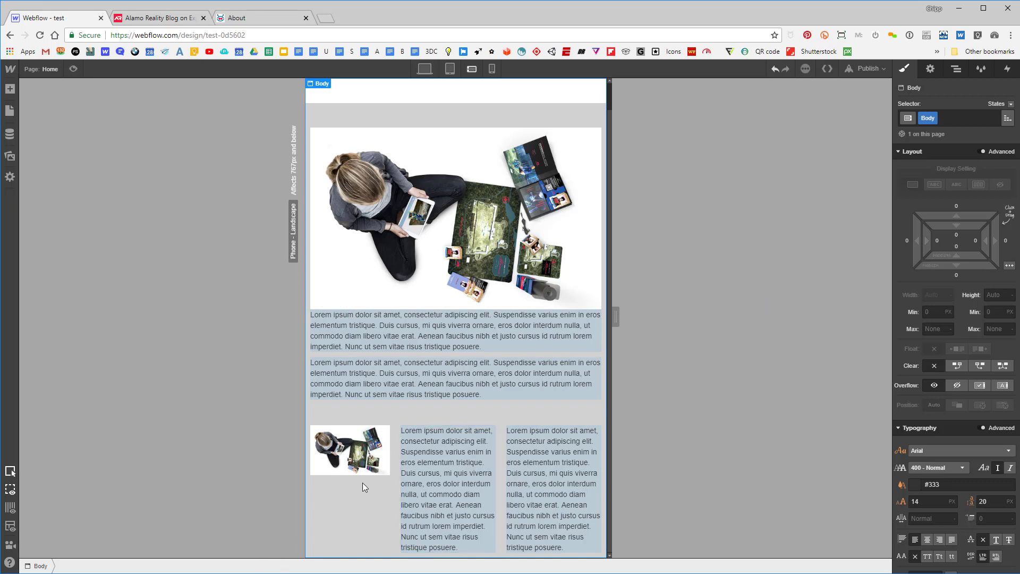
In phone landscape view, give div-flex-wrapper a bottom margin of about 158 px and set its height to 100%.
left_click(395, 468)
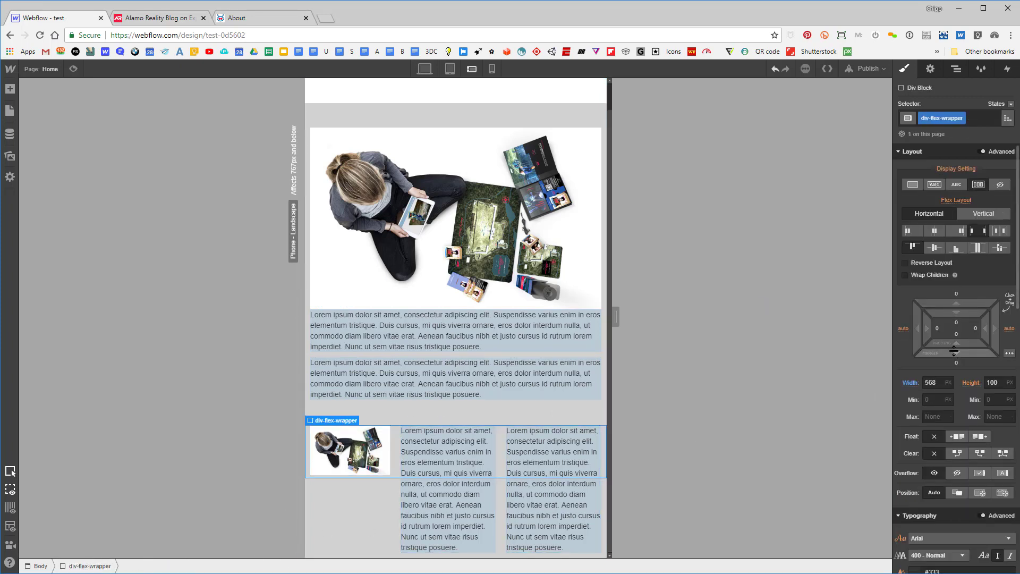
left_click_drag(954, 350, 676, 505)
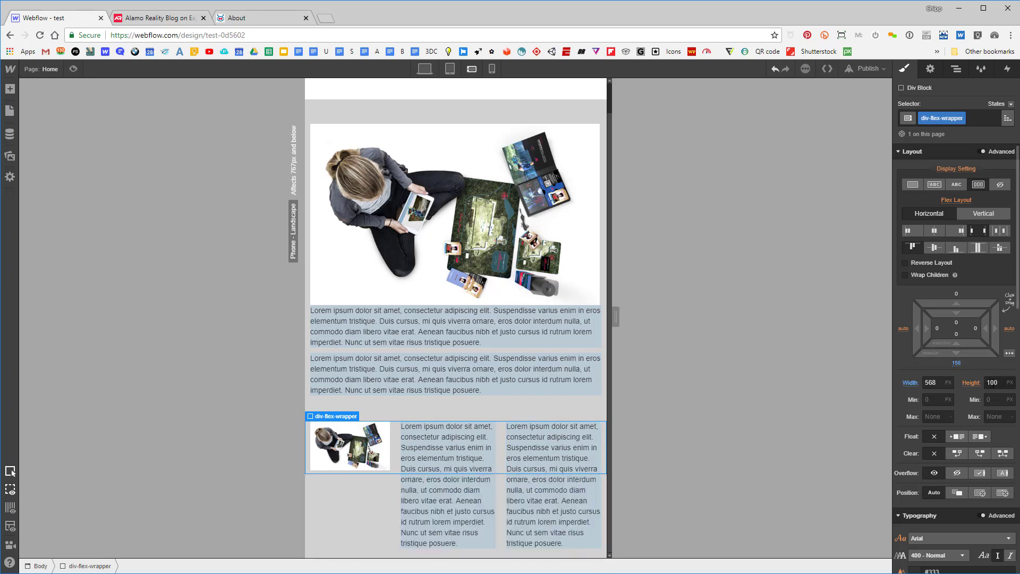
left_click(996, 383)
key("BackSpace")
type("100%")
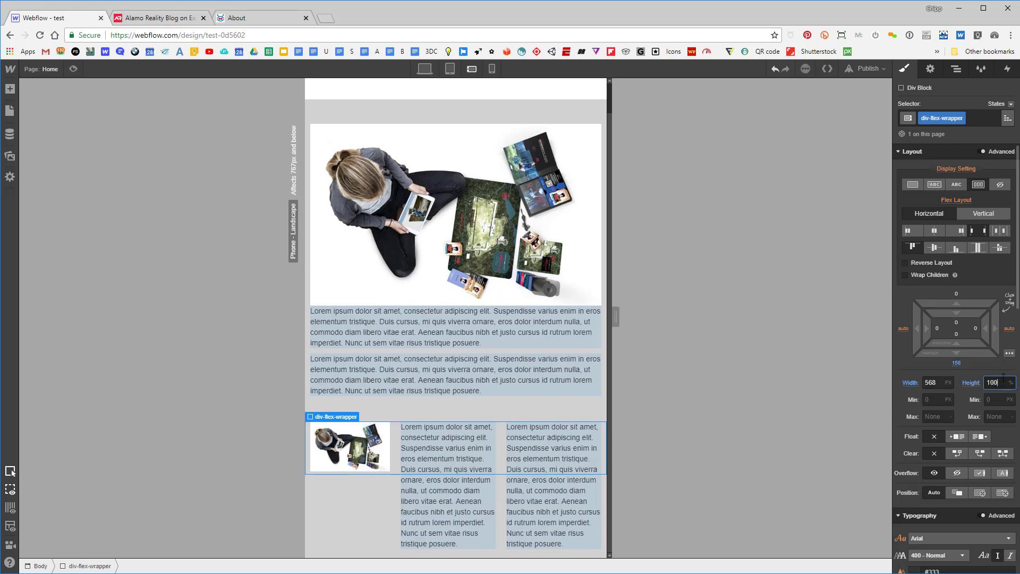
scroll(449, 478, "down", 2)
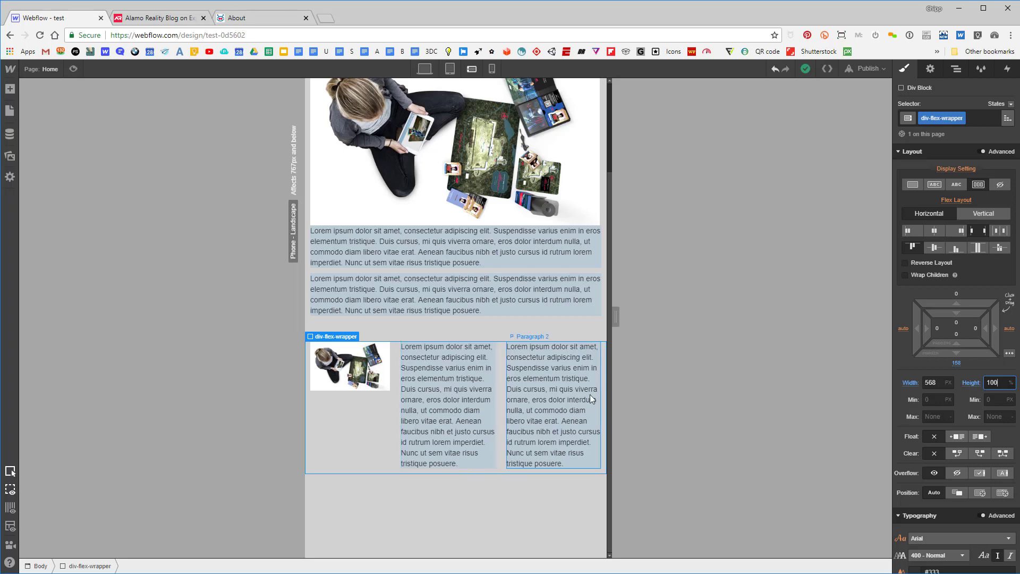
Check the image div block's flex settings, and set the middle text column's flex basis to 70%.
left_click(336, 391)
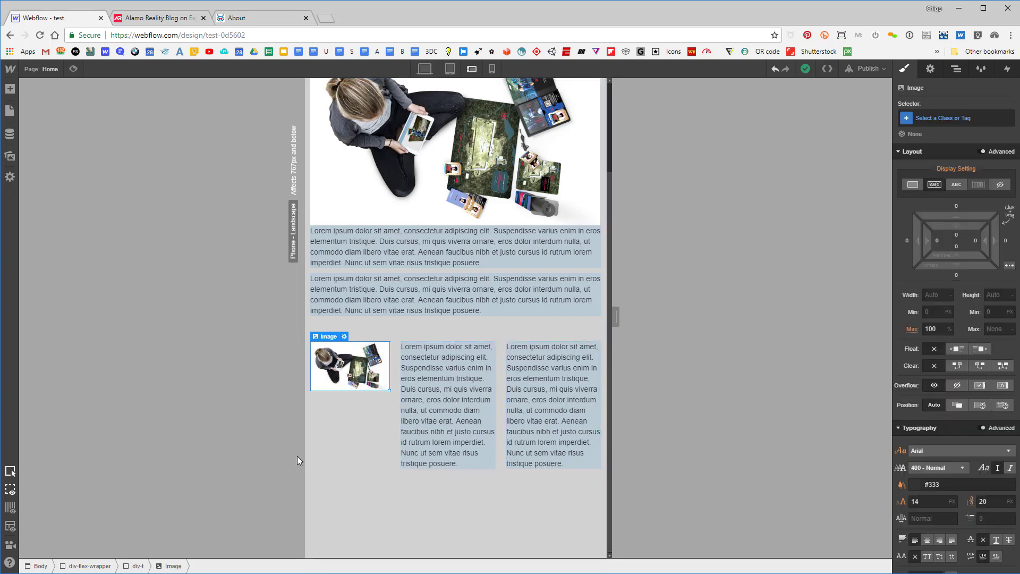
left_click(133, 565)
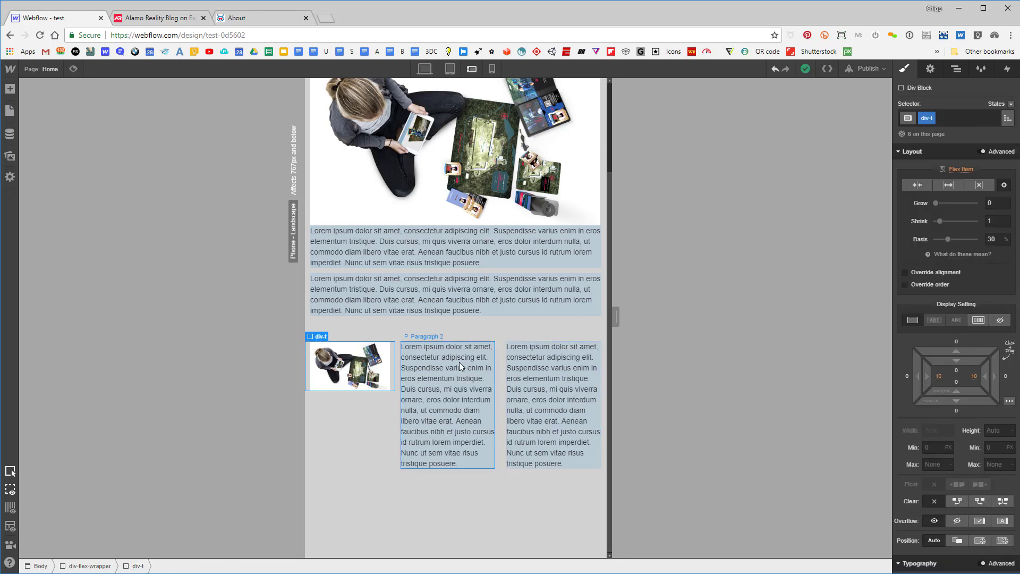
left_click(481, 463)
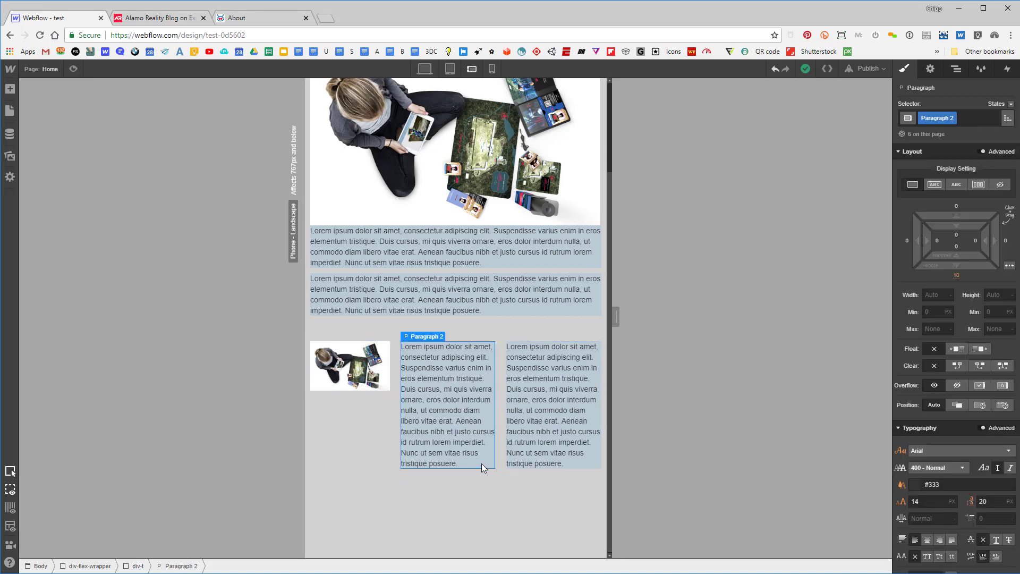
left_click(138, 566)
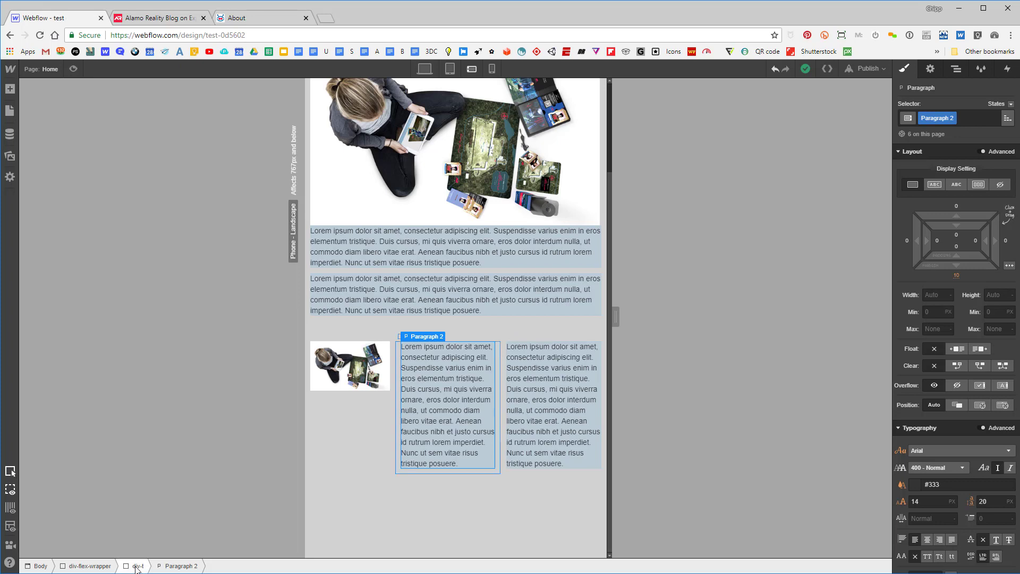
left_click(990, 239)
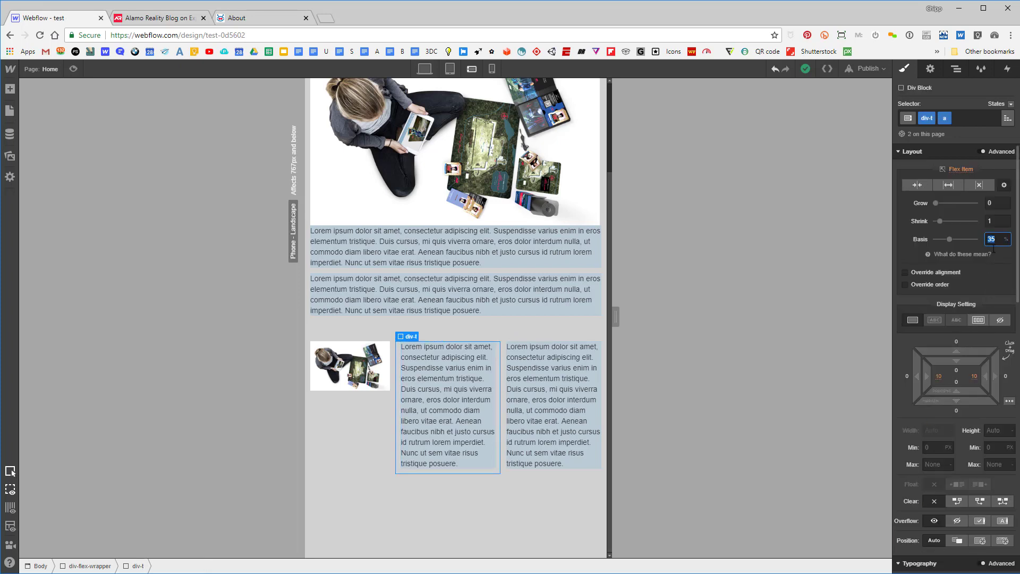
type("70")
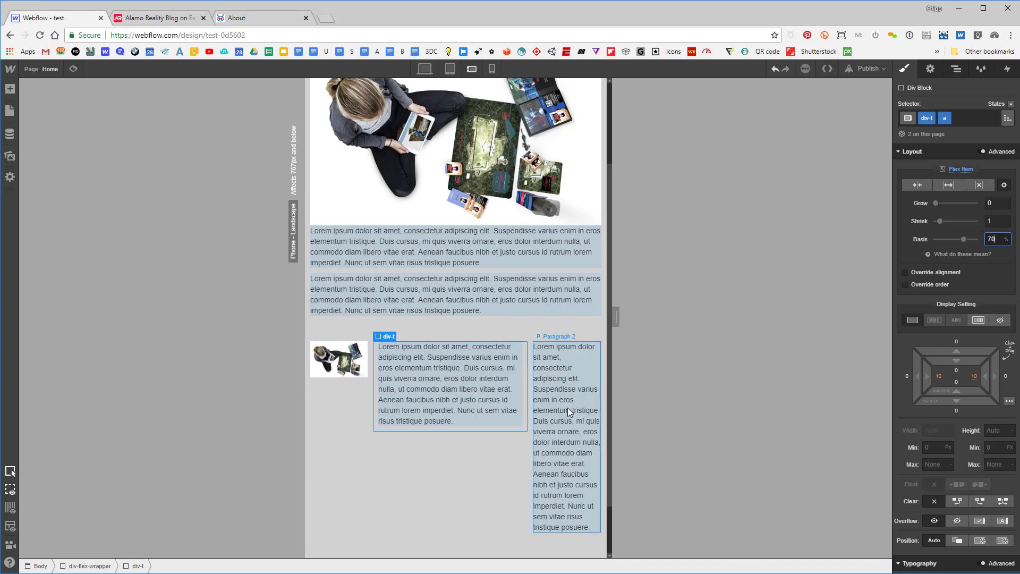
Enable wrapping of the child elements in div-flex-wrapper for phone landscape view.
left_click(385, 448)
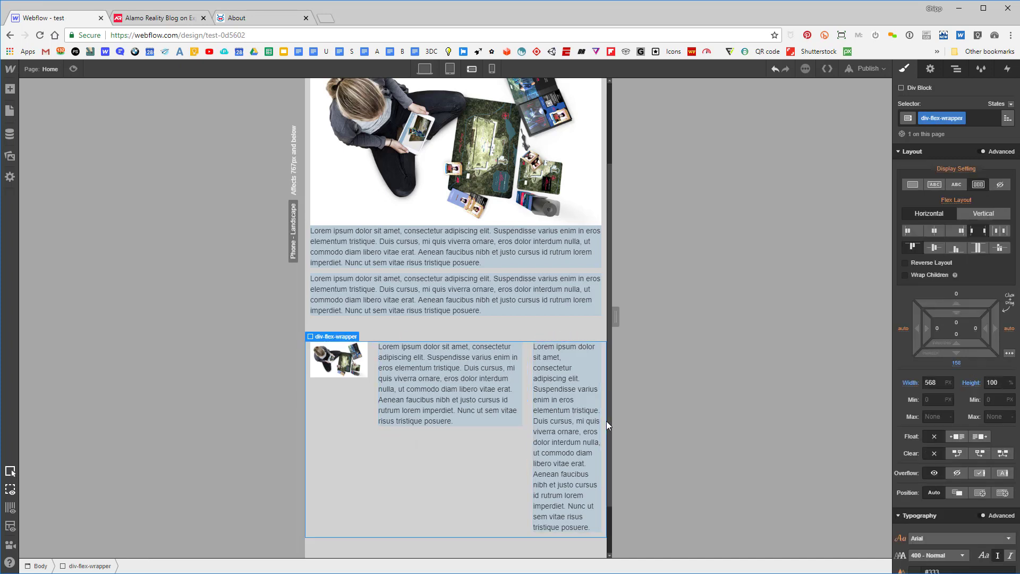
left_click(905, 275)
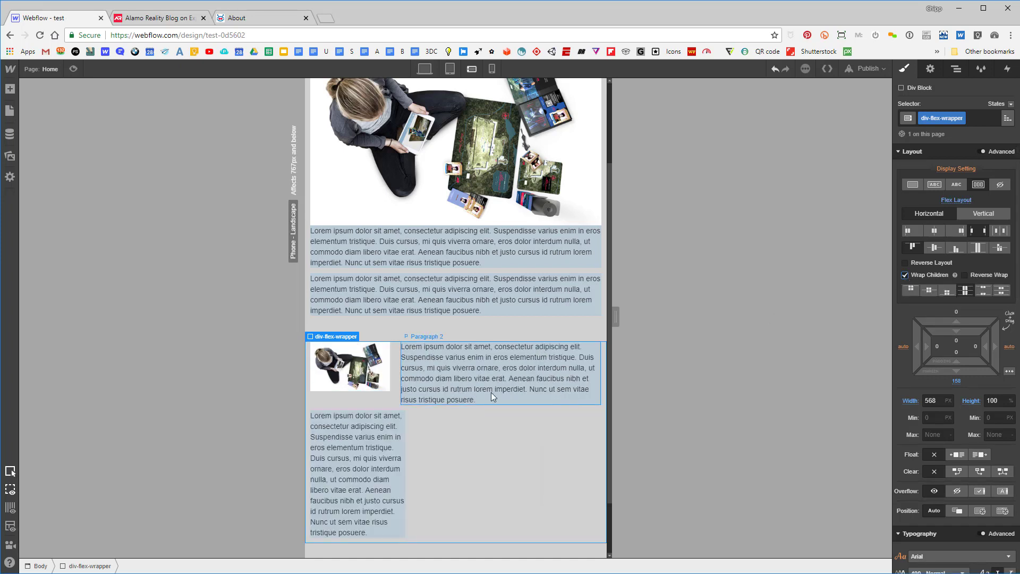
Set the flex basis of the last text column's div block to 100% in phone landscape view.
left_click(348, 441)
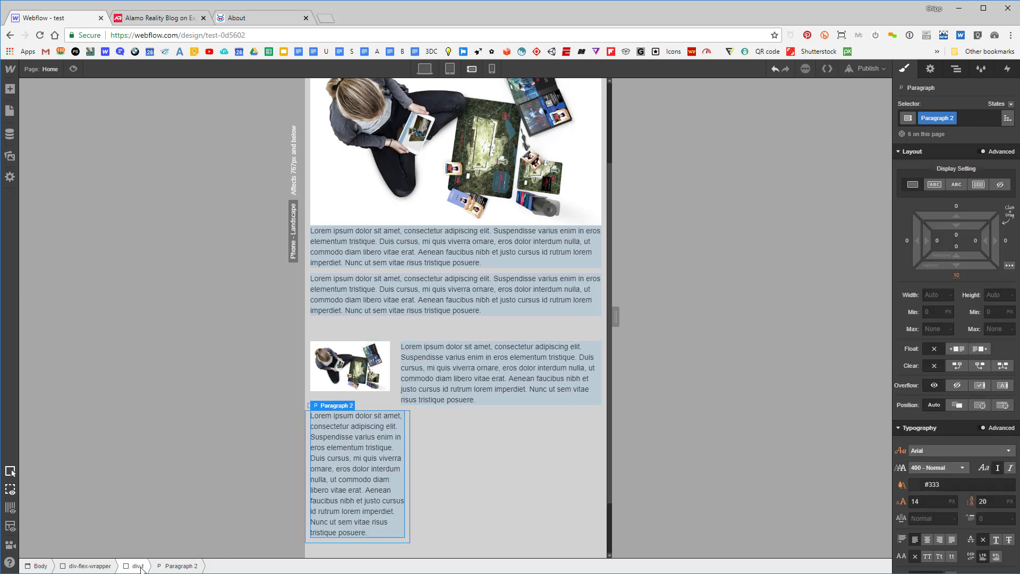
left_click(136, 566)
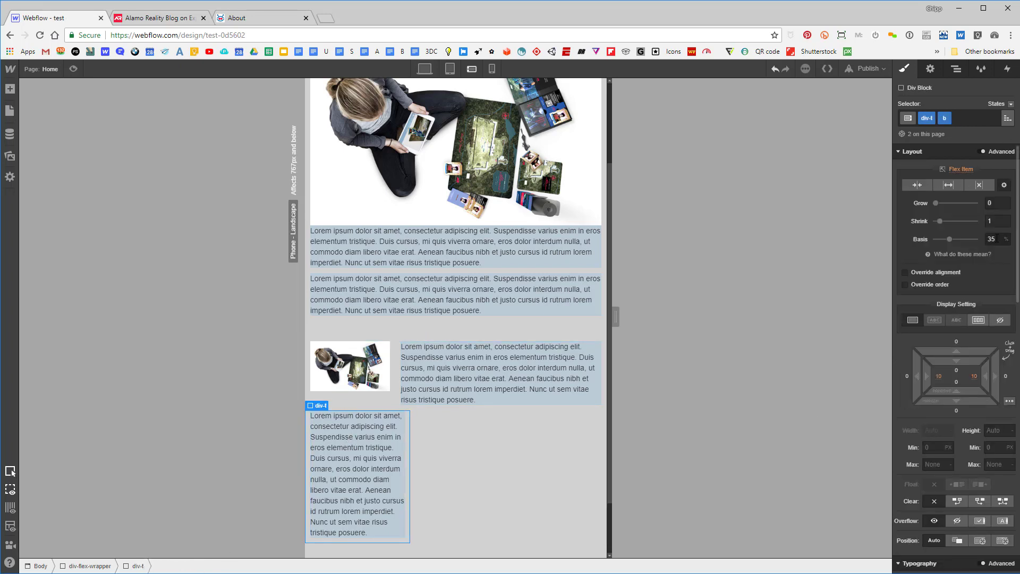
left_click(992, 239)
type("100")
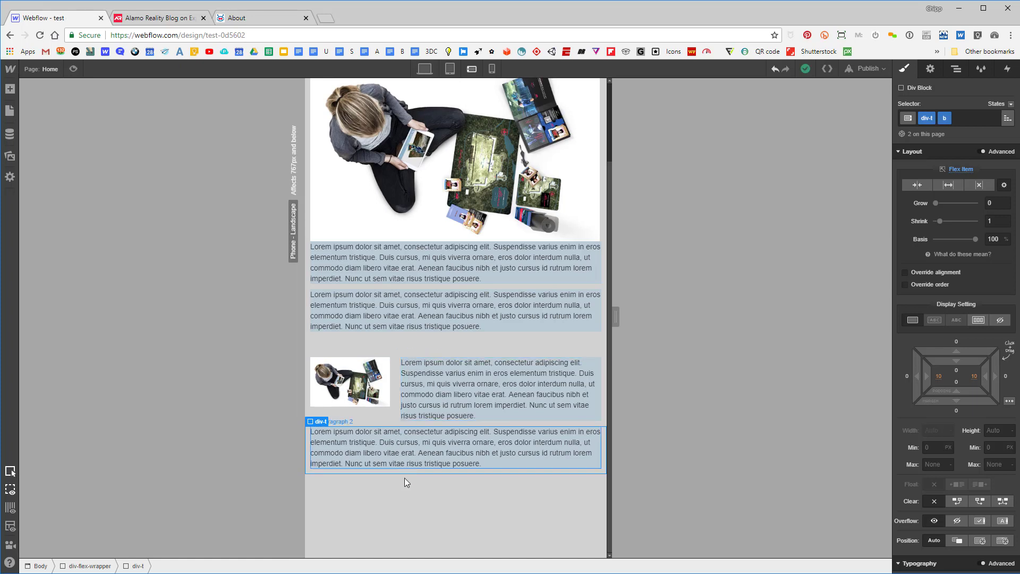
In desktop view, add a new div block to div-flex-wrapper and place it between the two text column div blocks.
left_click(429, 69)
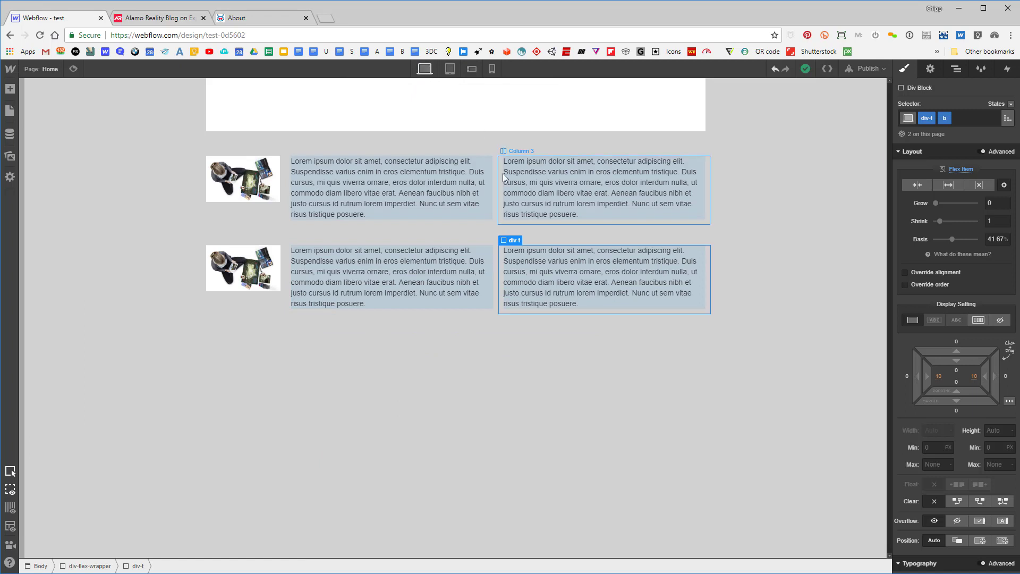
left_click(956, 69)
left_click(911, 356)
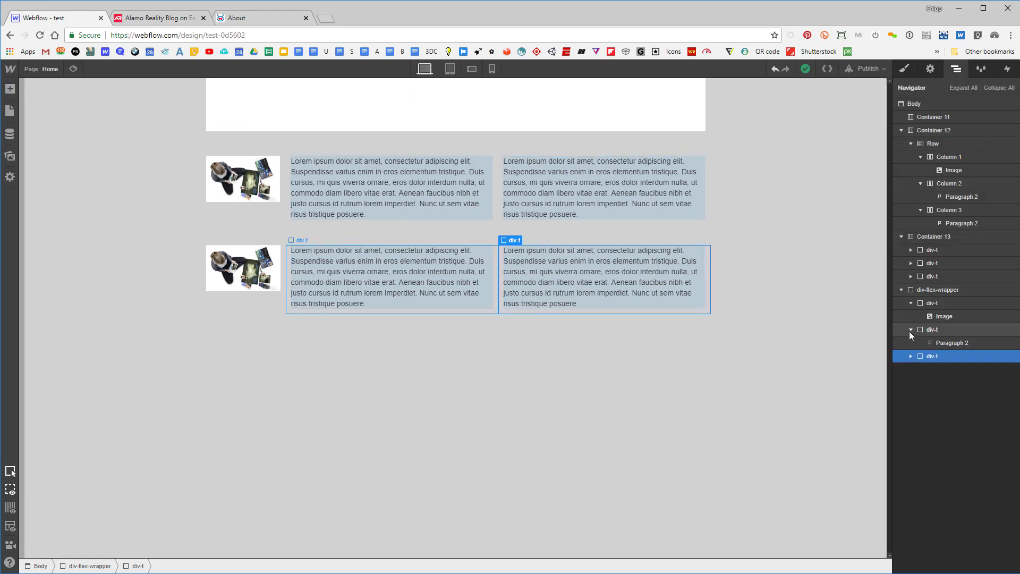
left_click(911, 330)
left_click(911, 303)
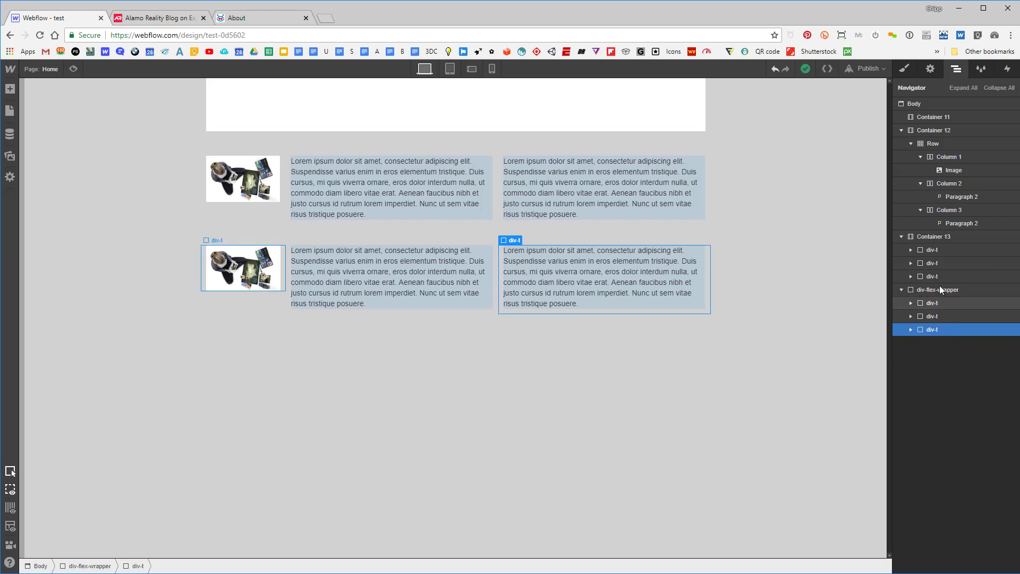
left_click(15, 89)
left_click_drag(52, 229, 940, 390)
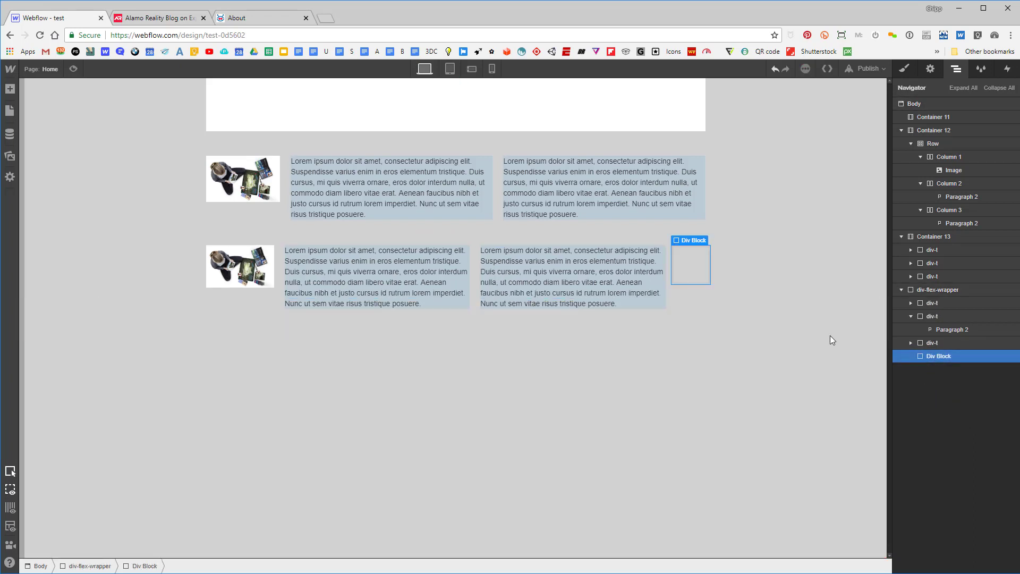
left_click(912, 316)
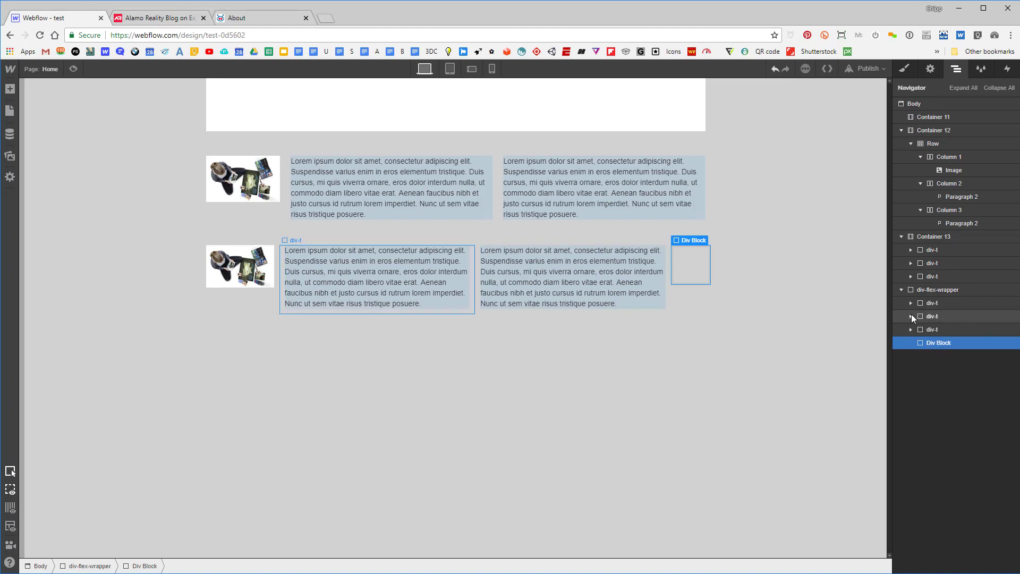
left_click_drag(939, 342, 938, 327)
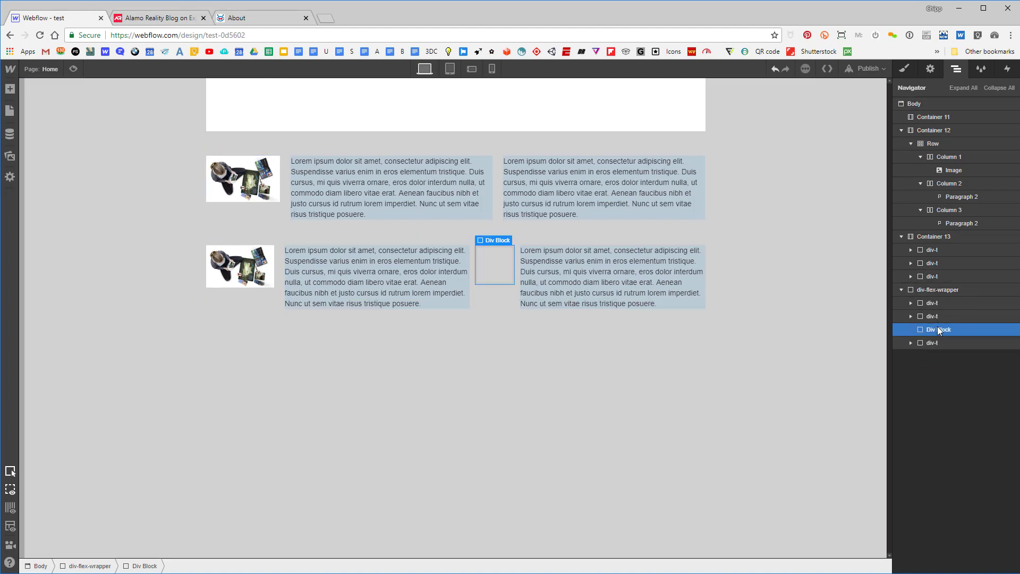
Give the new empty div block the class div-spacer.
left_click(905, 69)
left_click(948, 117)
type("dsiv")
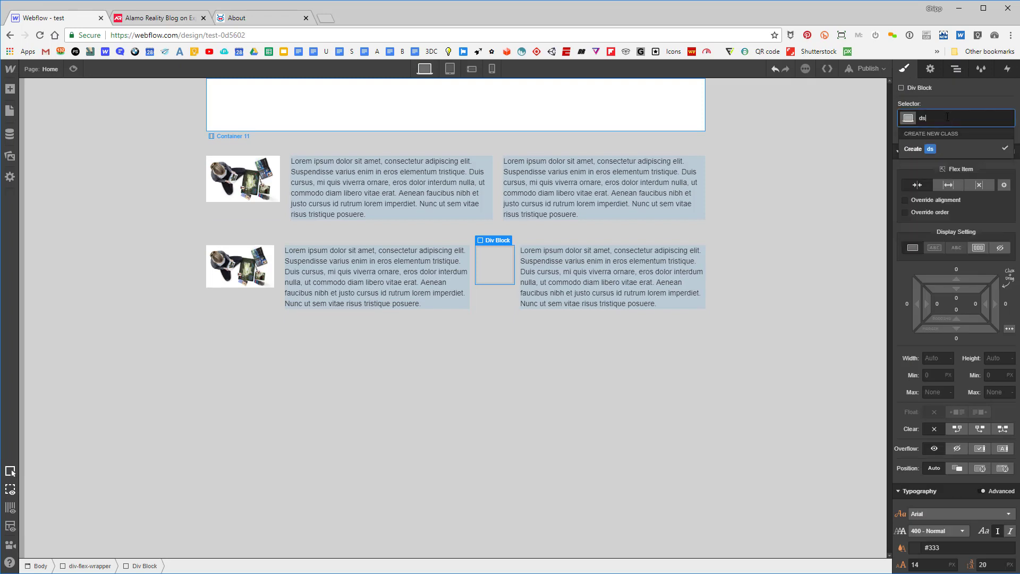
key("BackSpace")
key("BackSpace")
key("BackSpace")
type("iv")
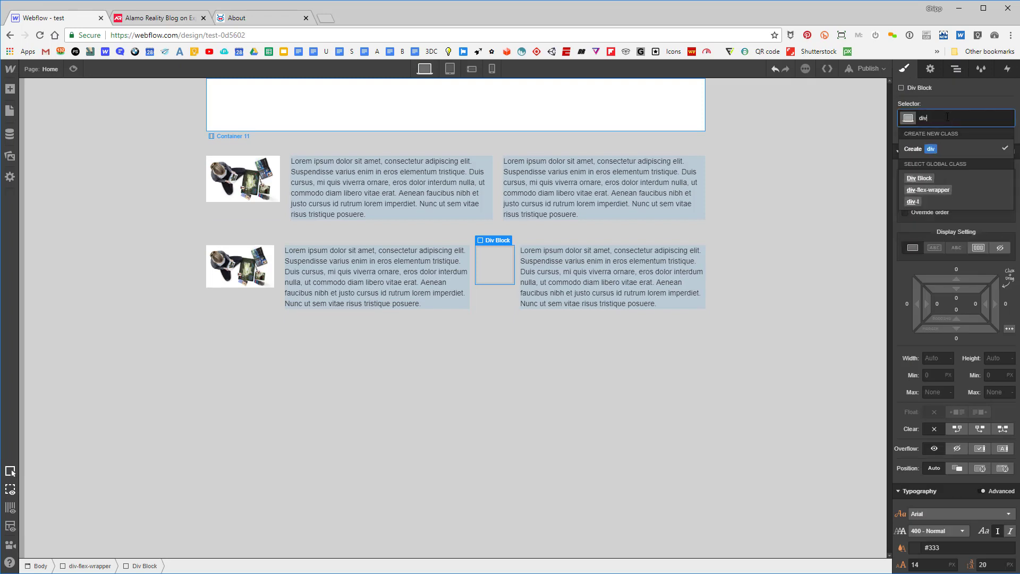
type("-spacer")
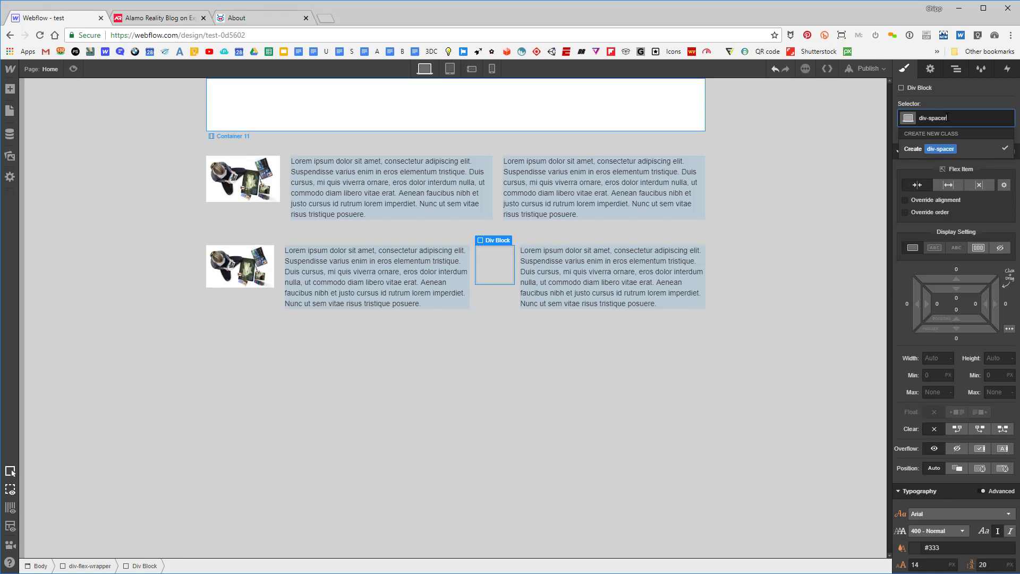
key("Return")
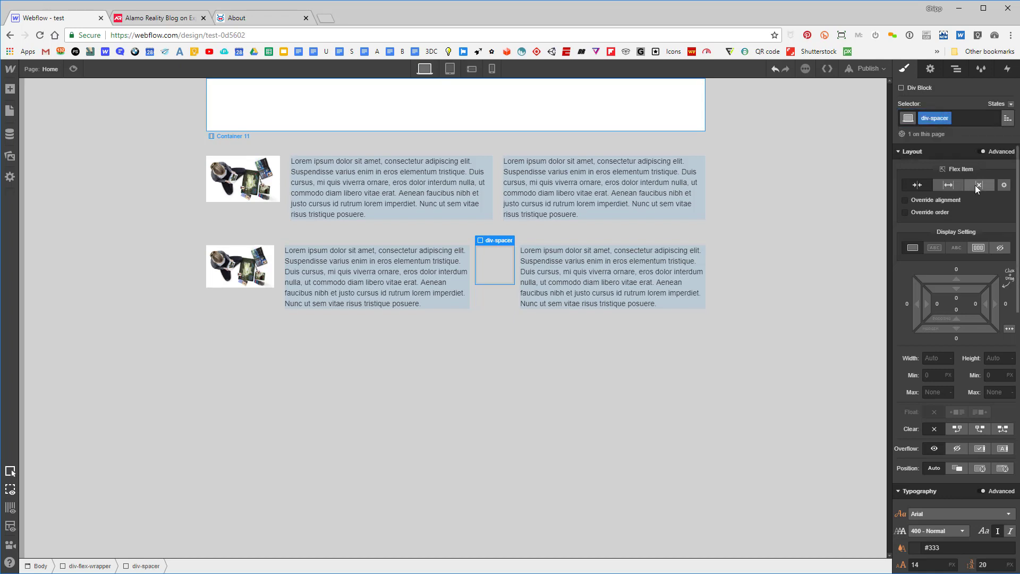
Hide div-spacer in desktop view by setting its display to none, and set it to display as a block in phone landscape view.
left_click(1001, 247)
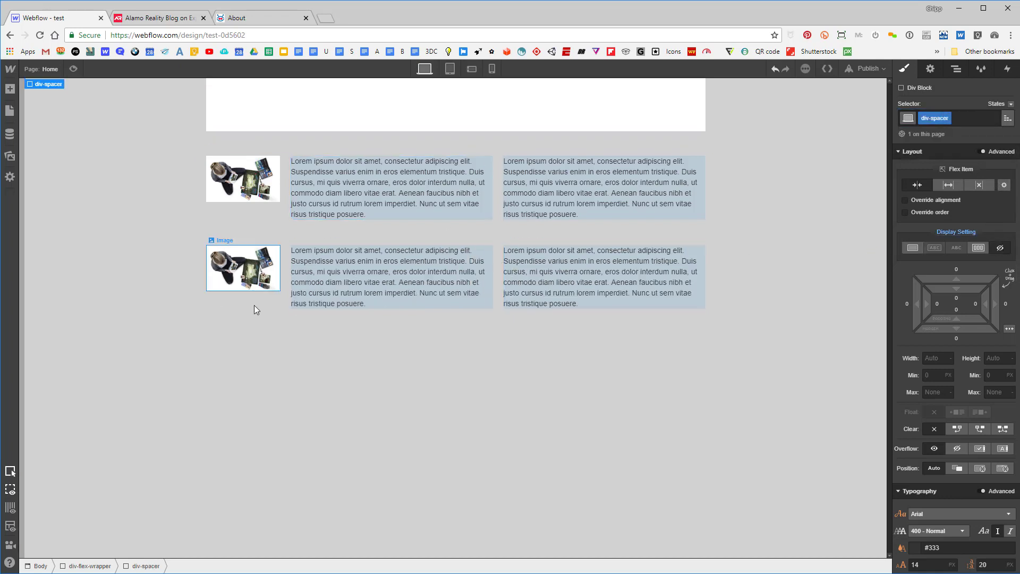
left_click(450, 69)
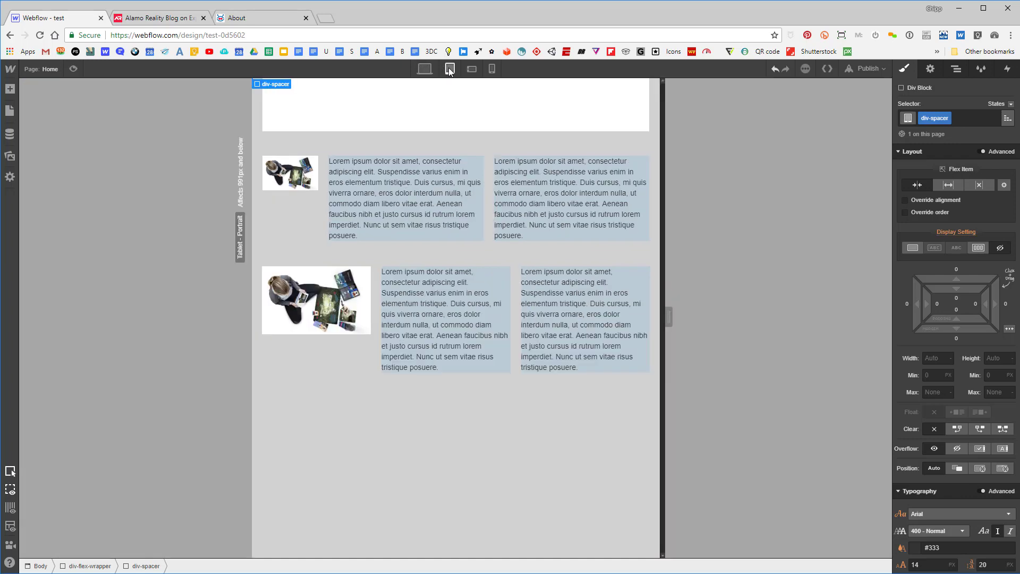
left_click(472, 69)
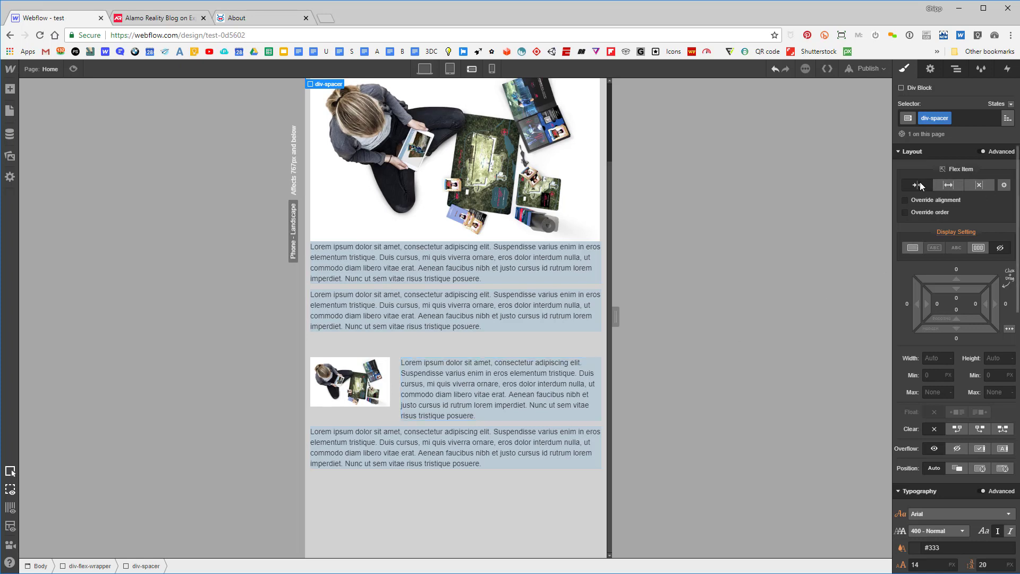
left_click(913, 248)
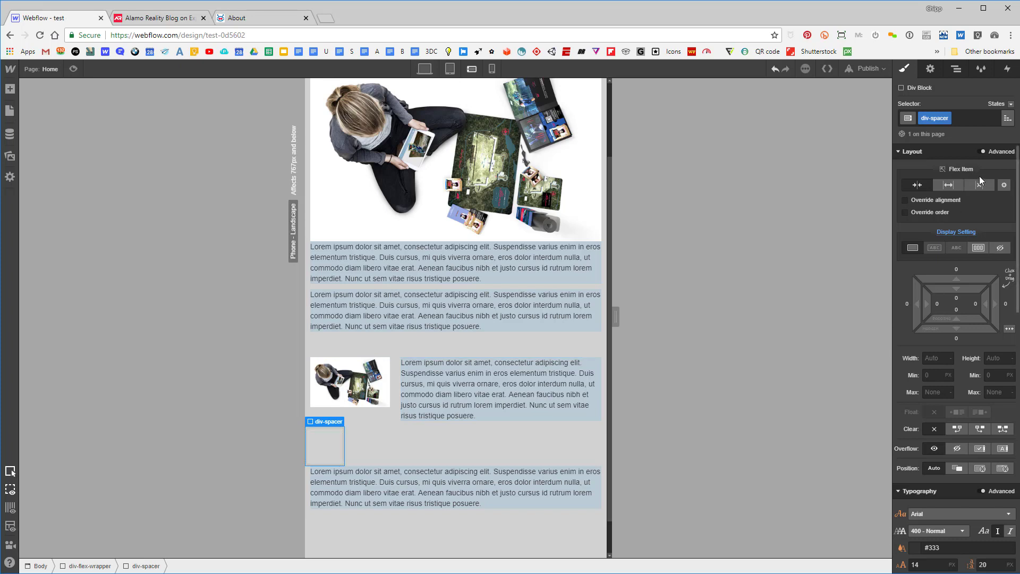
Set div-spacer's flex basis to 30% in phone landscape view.
left_click(1004, 185)
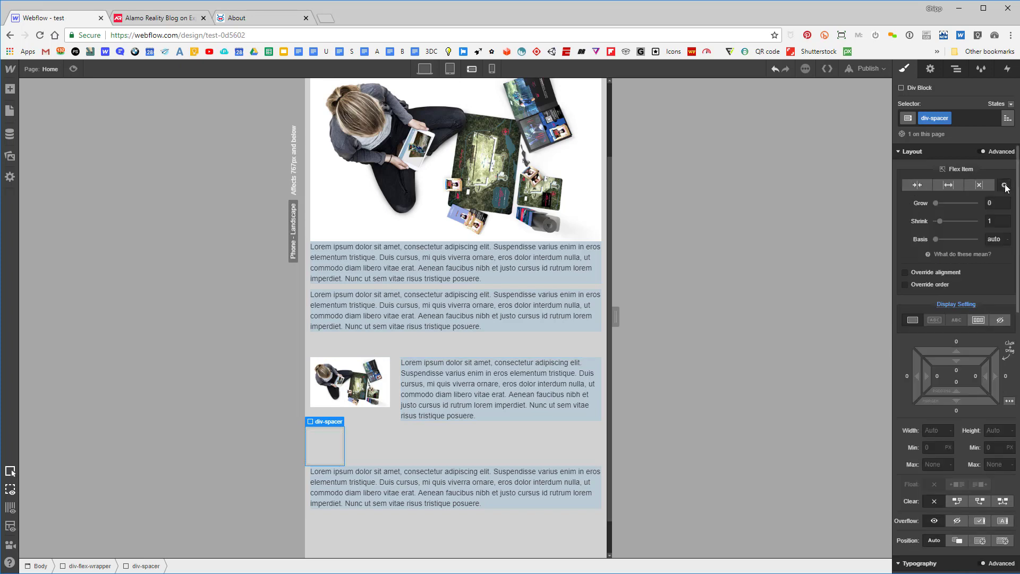
left_click(997, 239)
type("30%")
key("Return")
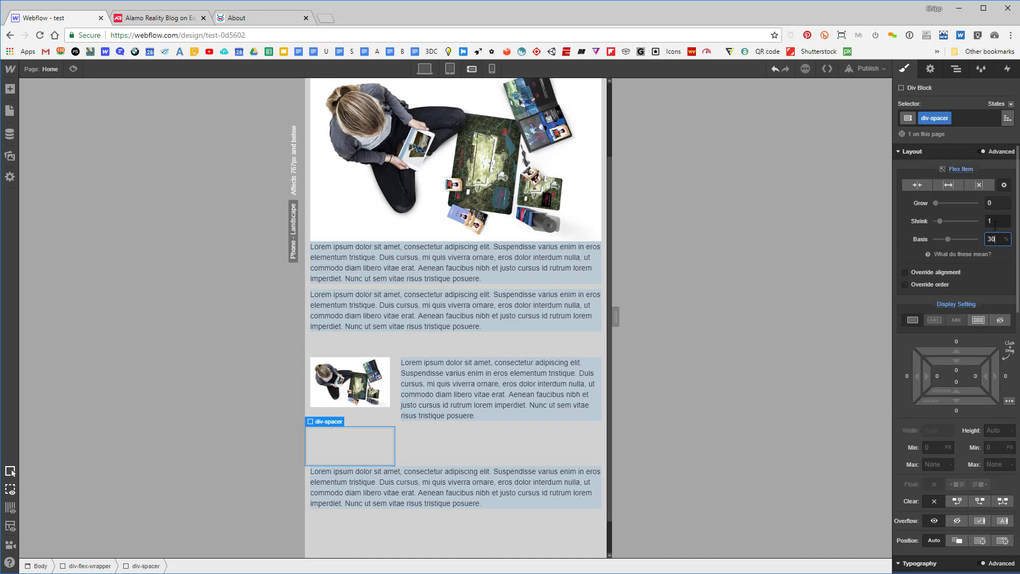
Set the flex basis of the last text column's div block to 70% in phone landscape view and preview the page.
left_click(549, 483)
left_click(137, 566)
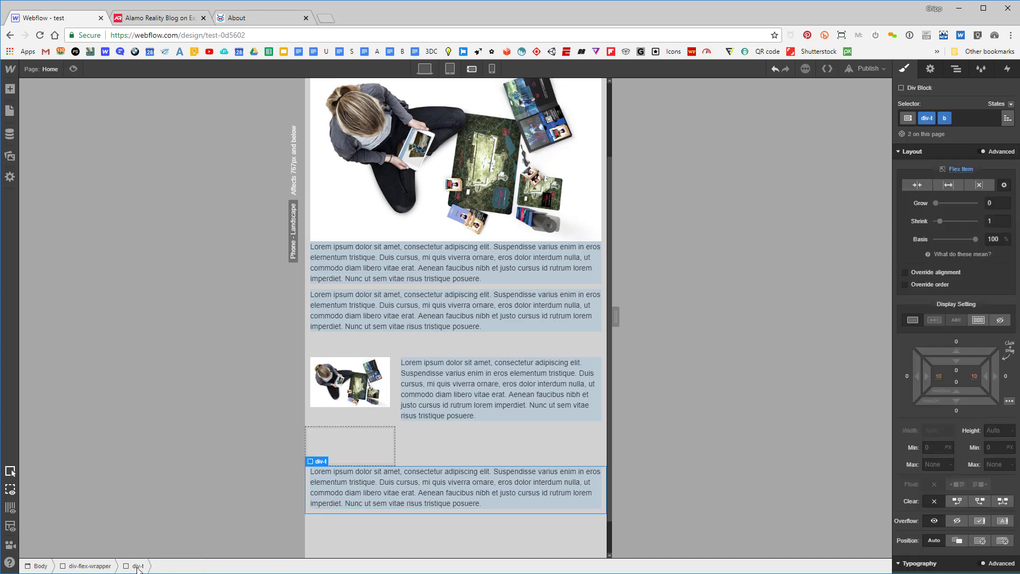
left_click(990, 240)
type("7")
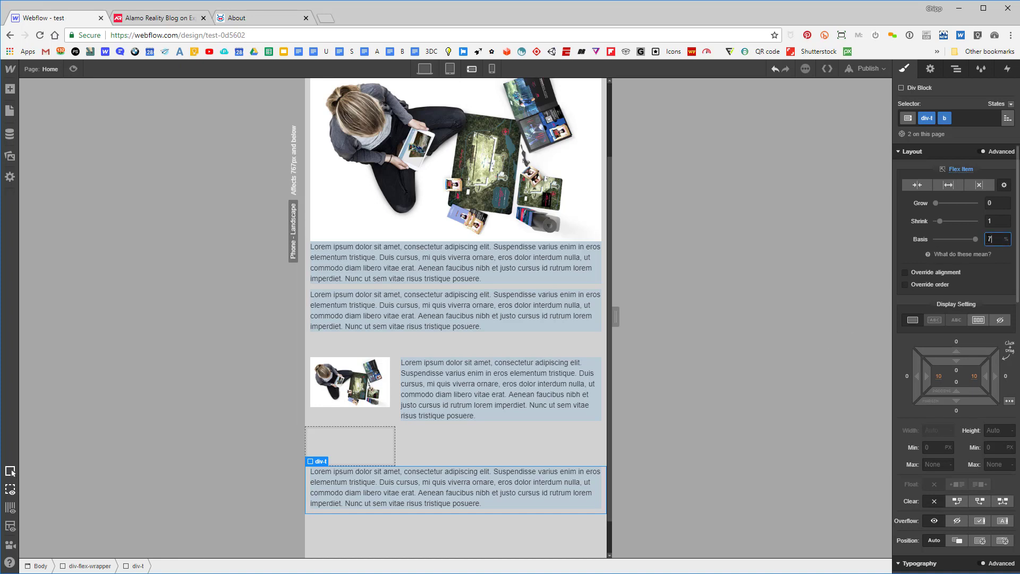
type("0")
key("Return")
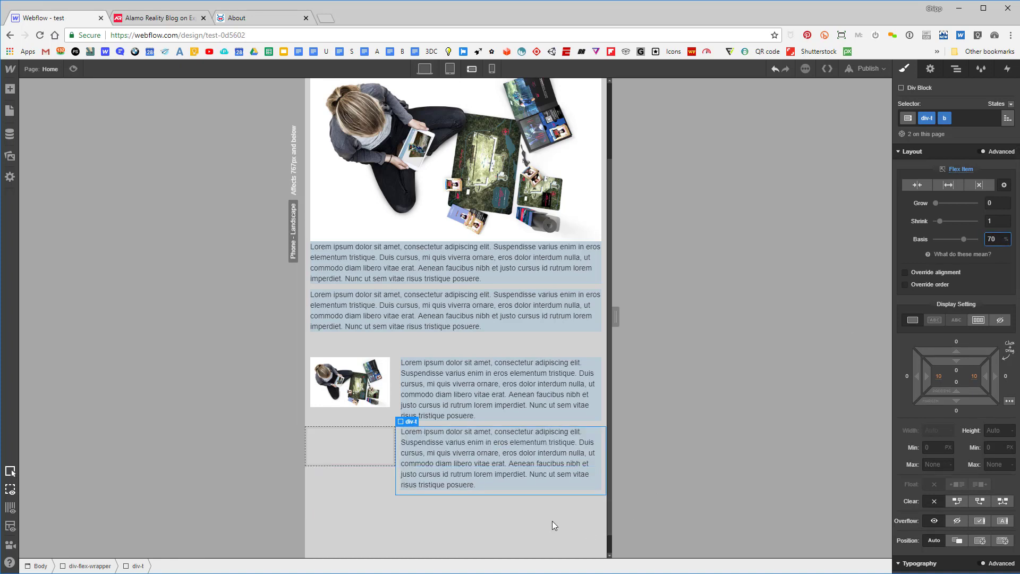
left_click(73, 68)
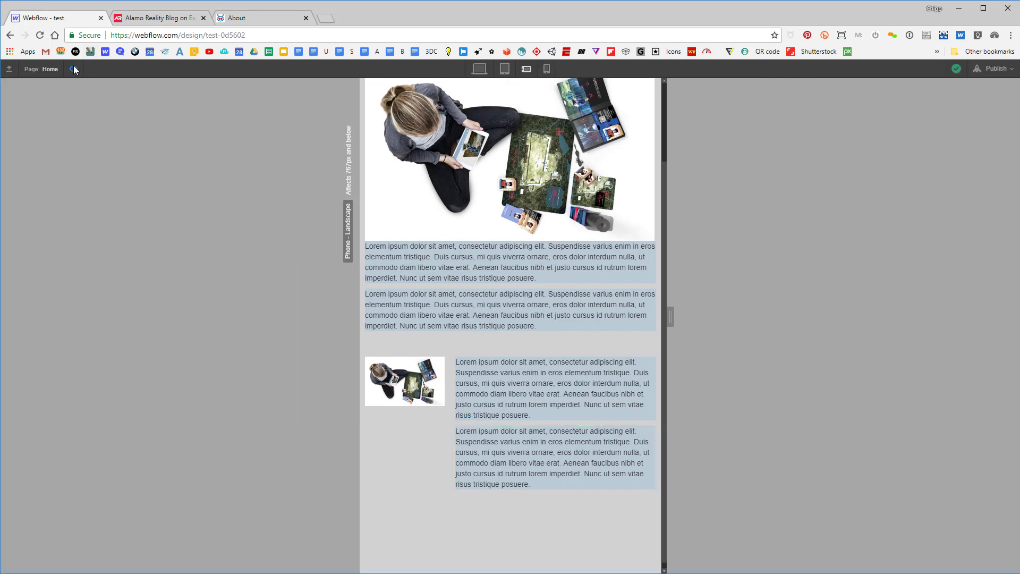